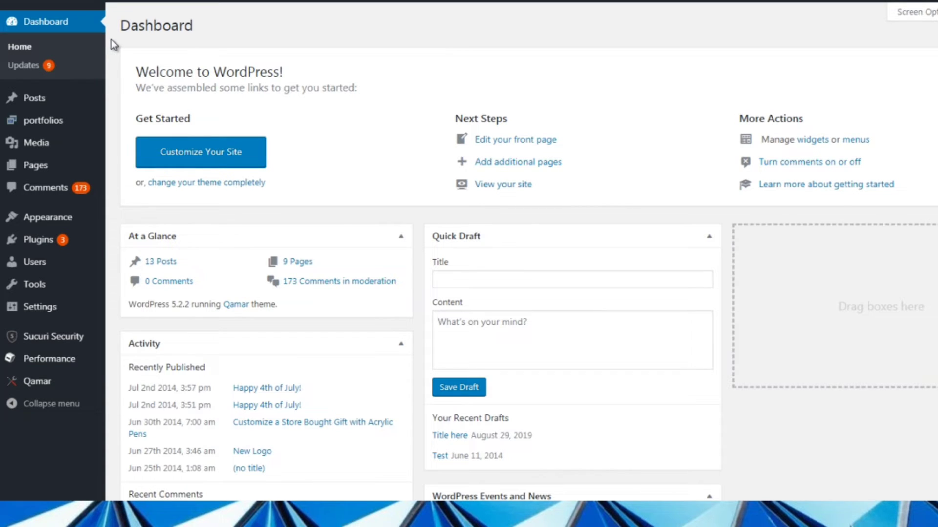
# Create a new post
pyautogui.moveTo(55, 97)
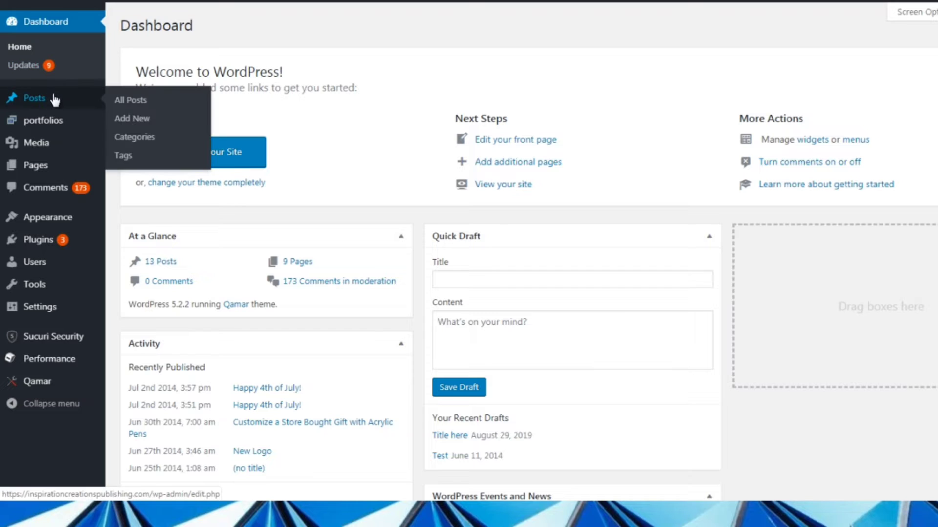
pyautogui.click(139, 126)
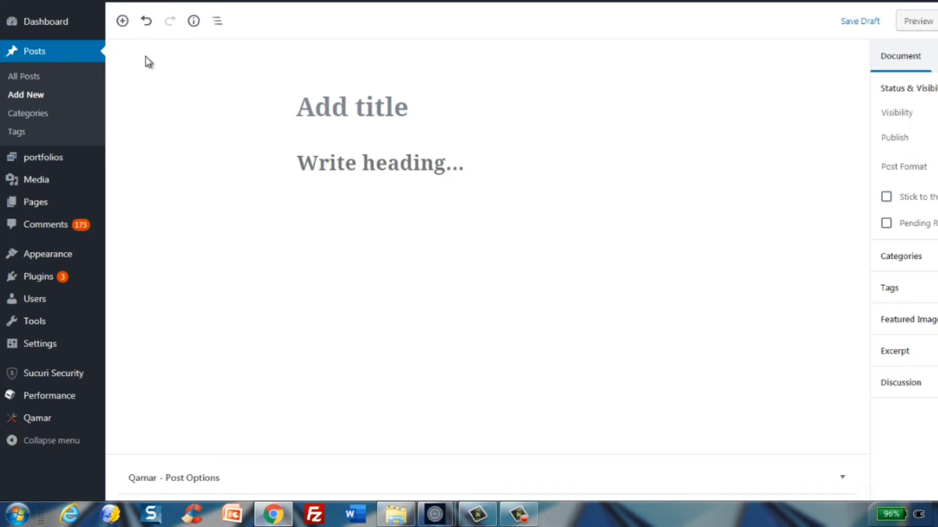
# Browse the block inserter, the document information and the block navigation panels of the new post
pyautogui.click(122, 21)
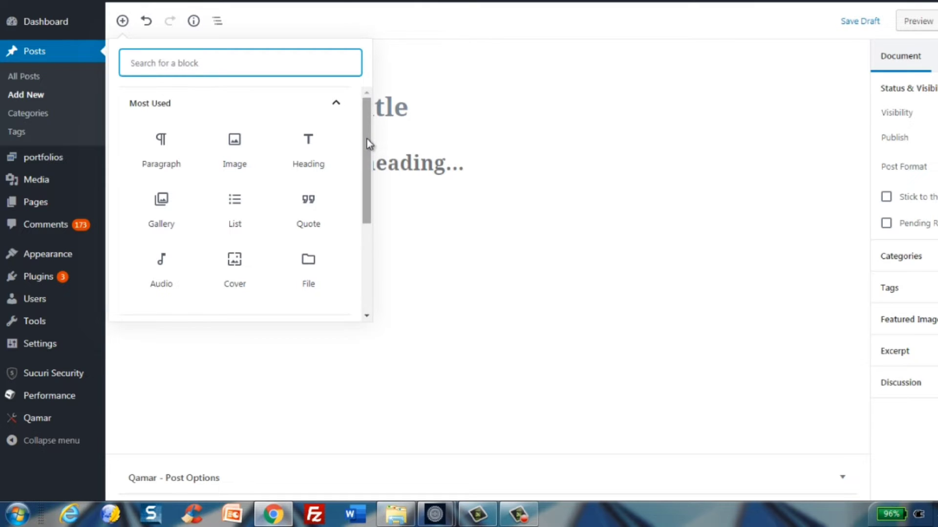
pyautogui.moveTo(367, 140); pyautogui.dragTo(367, 234)
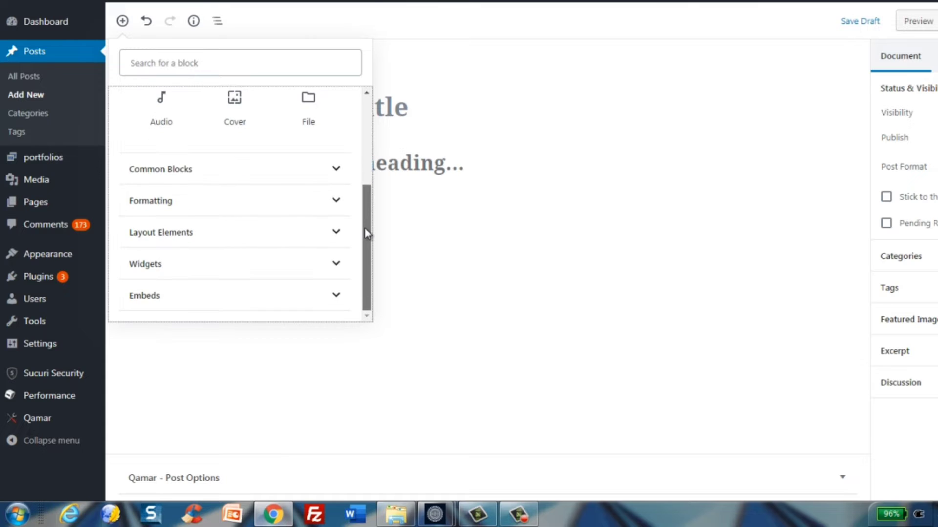
pyautogui.click(168, 344)
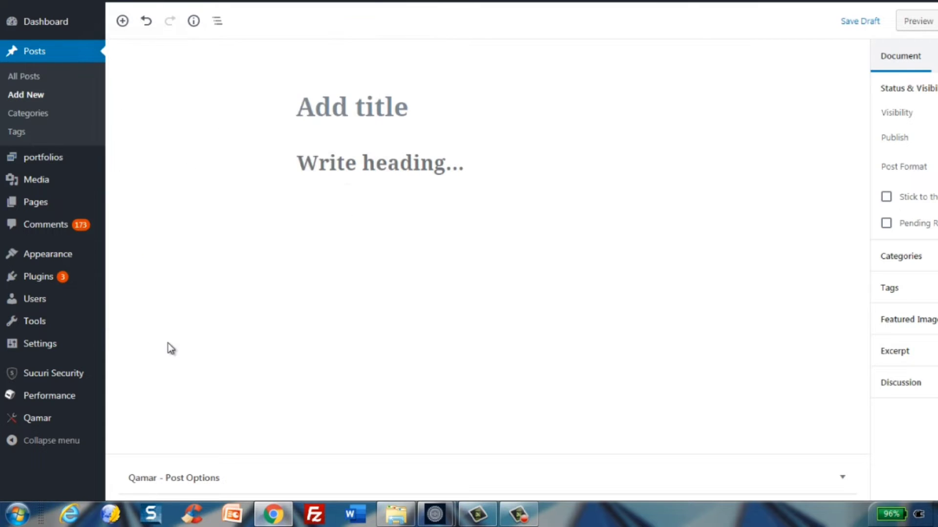
pyautogui.click(194, 28)
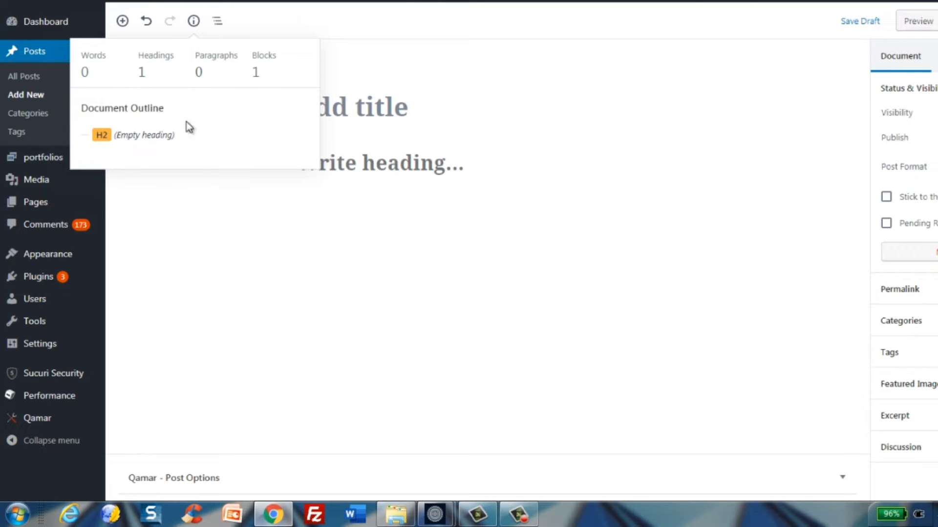
pyautogui.click(194, 220)
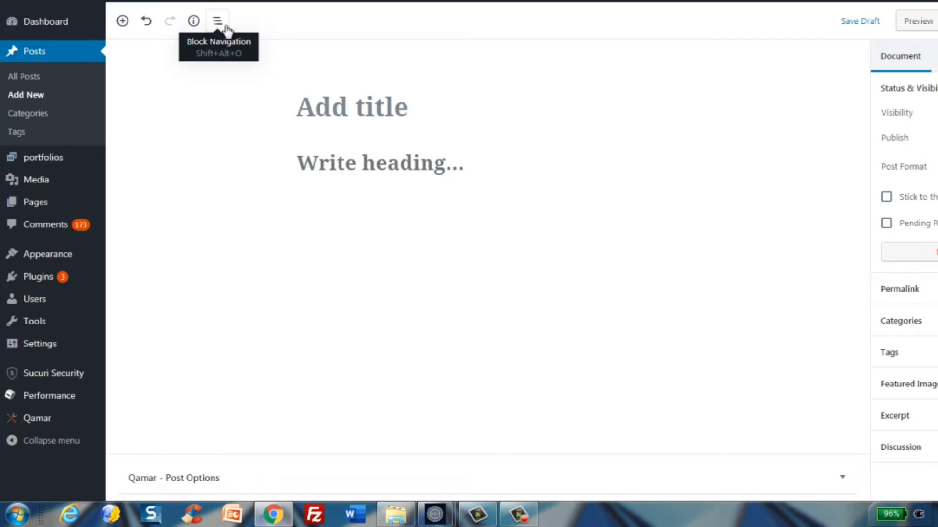
pyautogui.click(217, 21)
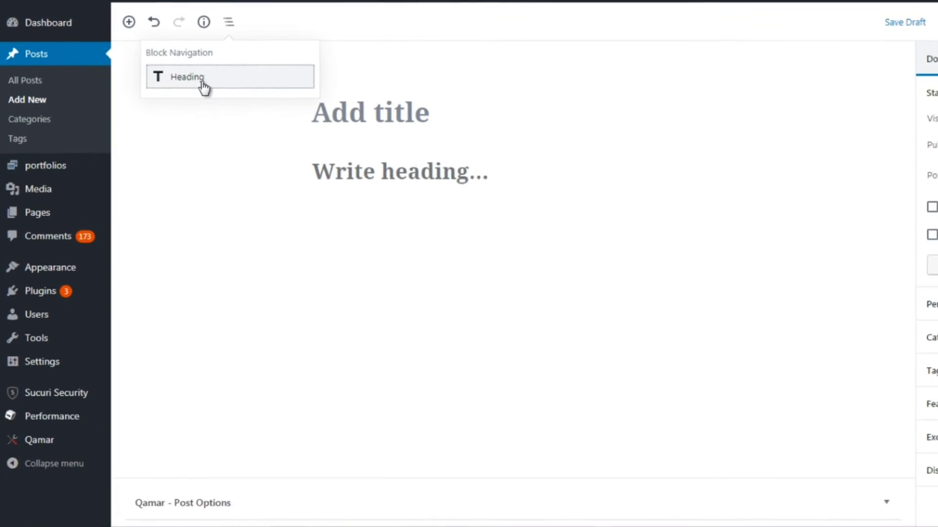
# Enter 'title here' as the post title and 'heading here' in the heading block
pyautogui.click(379, 119)
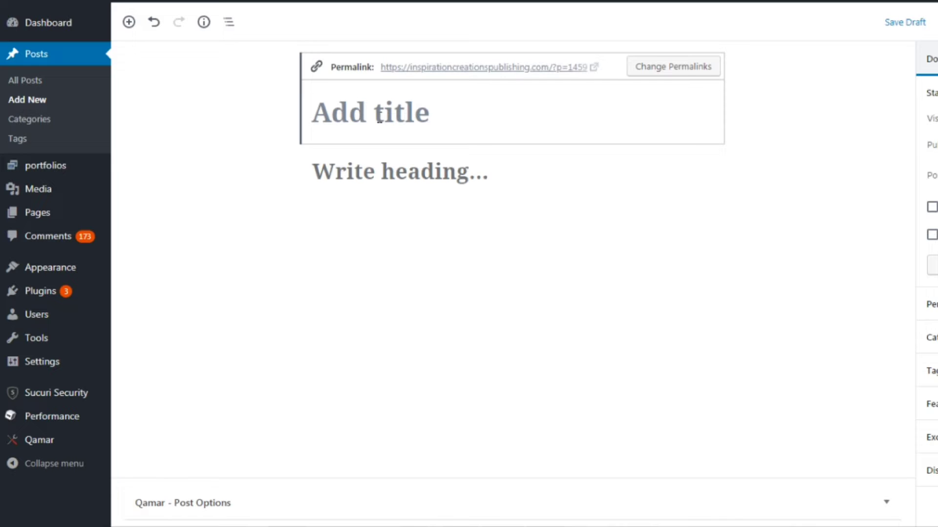
pyautogui.write('ti')
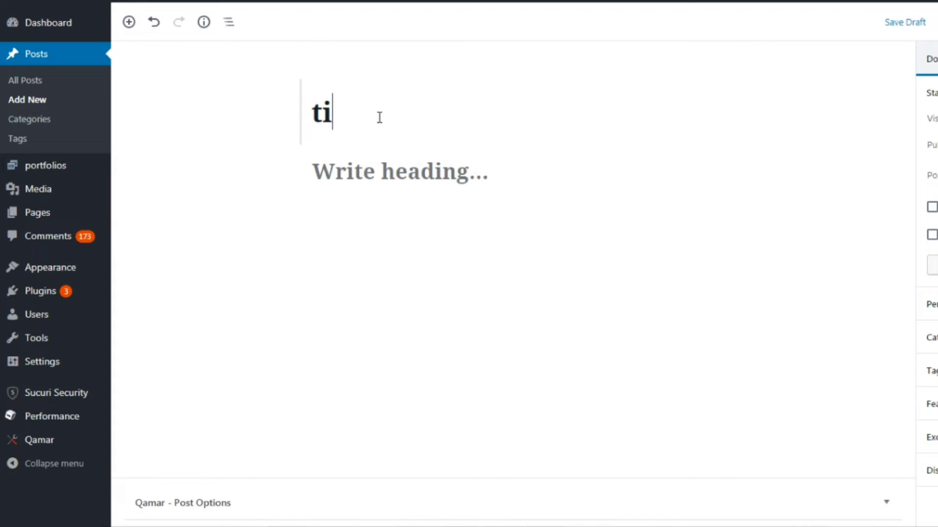
pyautogui.write('tle ')
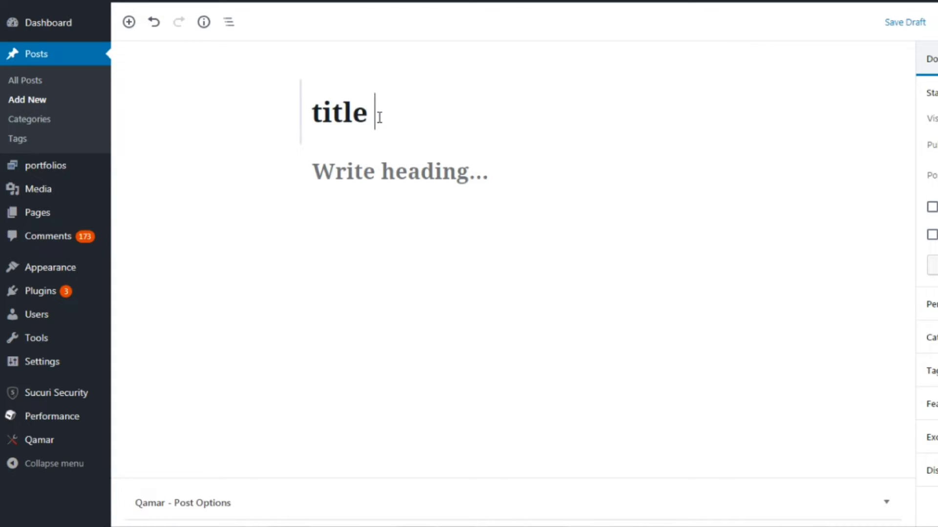
pyautogui.write('here')
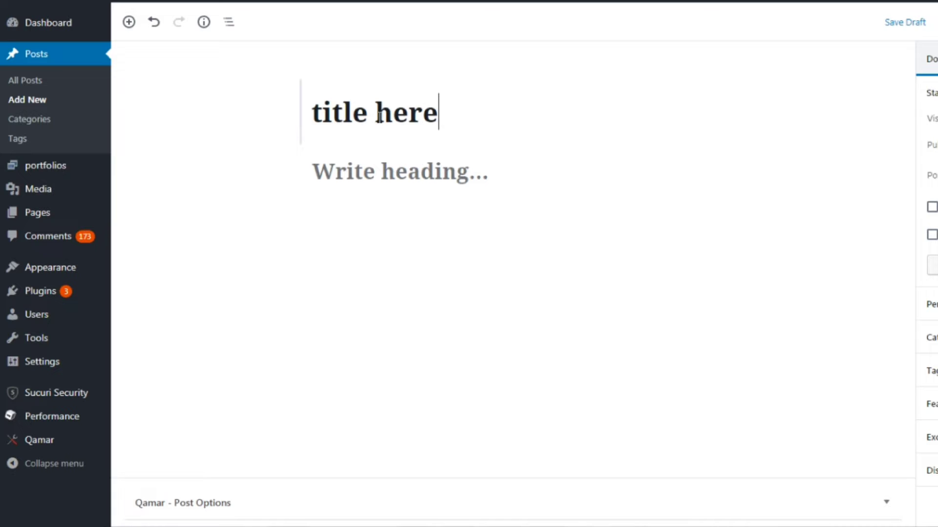
pyautogui.click(358, 181)
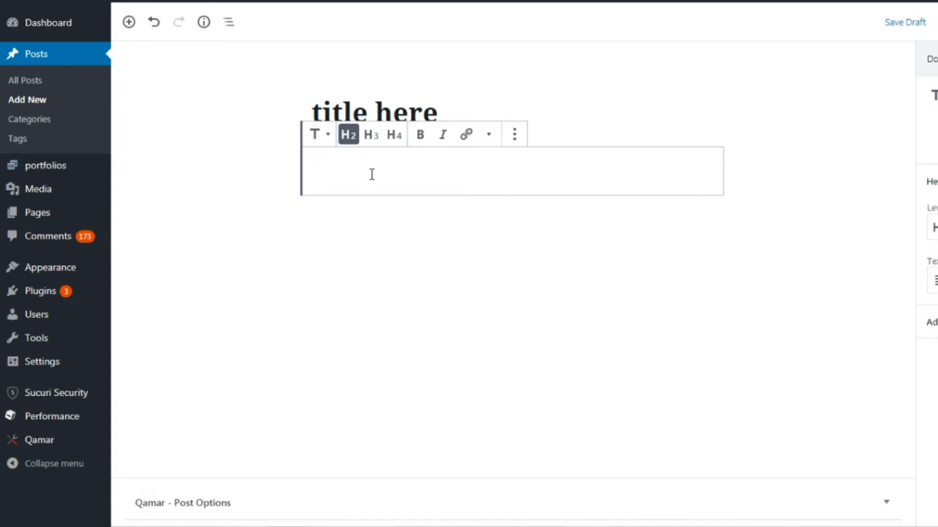
pyautogui.write('heading here')
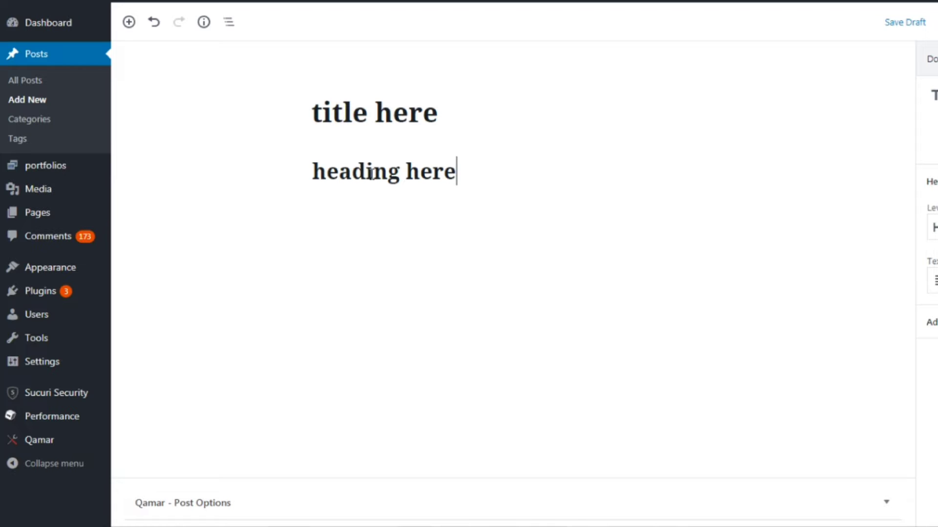
# Replace the post title with 'this is a great day'
pyautogui.click(320, 115)
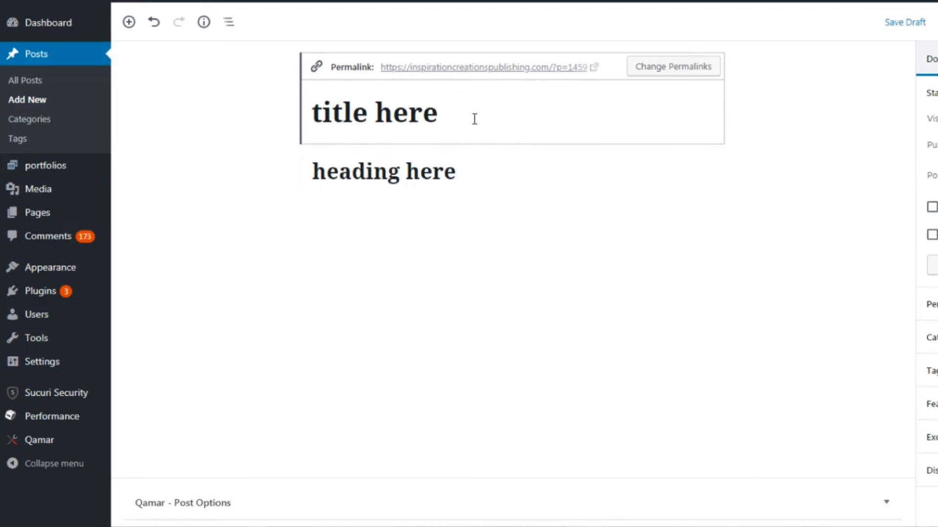
pyautogui.moveTo(474, 119); pyautogui.dragTo(315, 110)
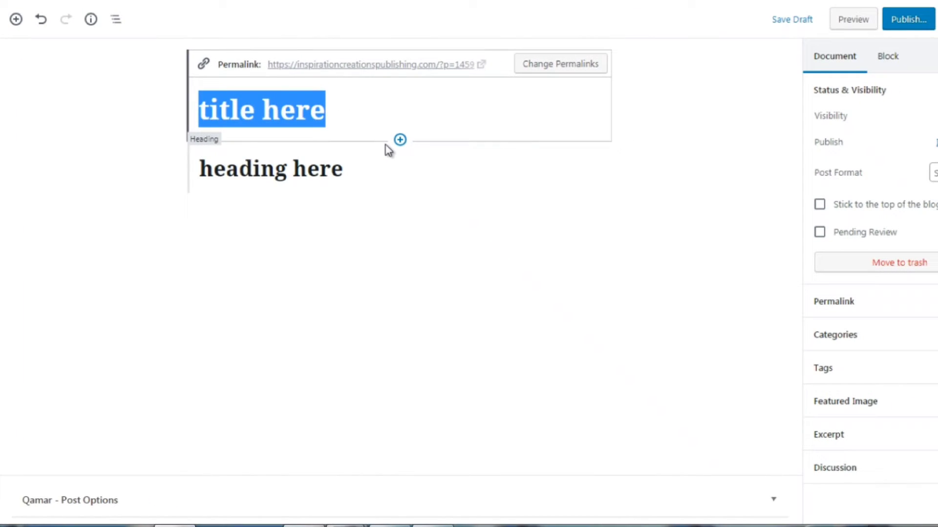
pyautogui.write('thi')
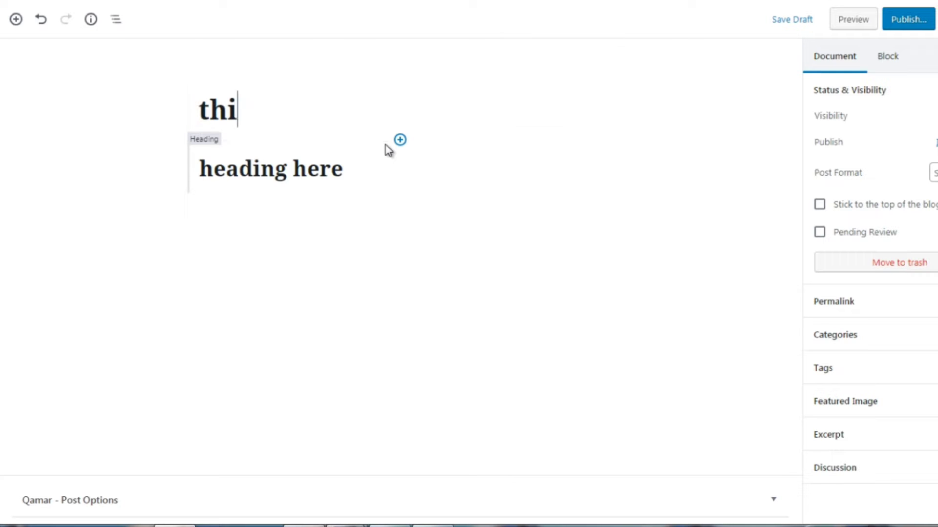
pyautogui.write('s is a great day')
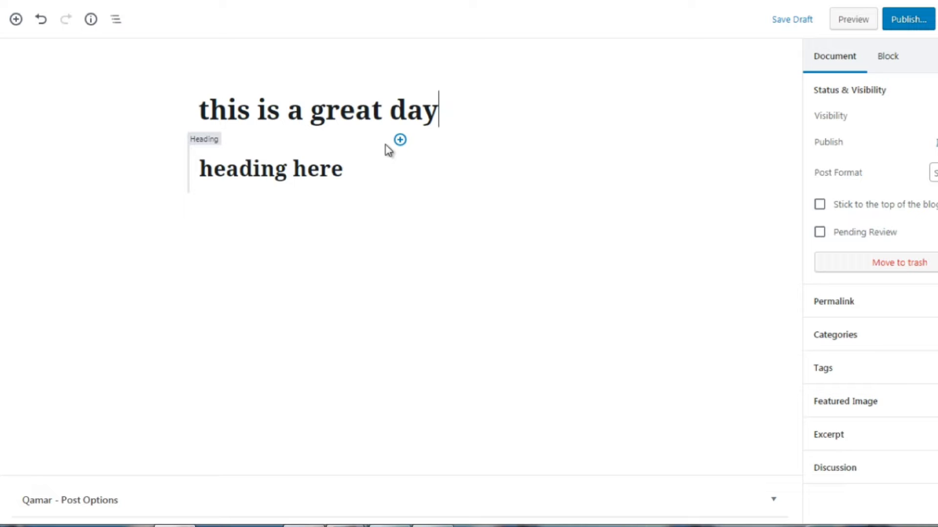
# Inspect the heading block's settings in the block sidebar
pyautogui.click(293, 174)
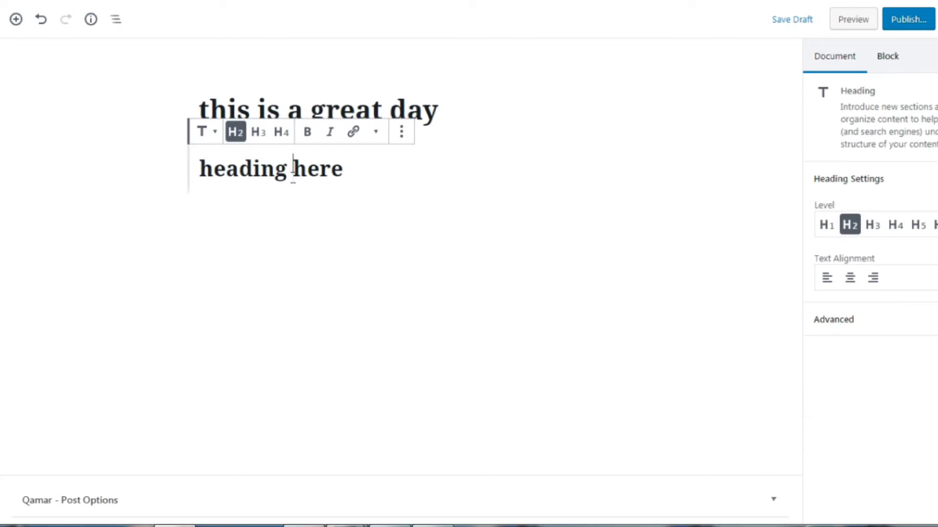
pyautogui.click(119, 244)
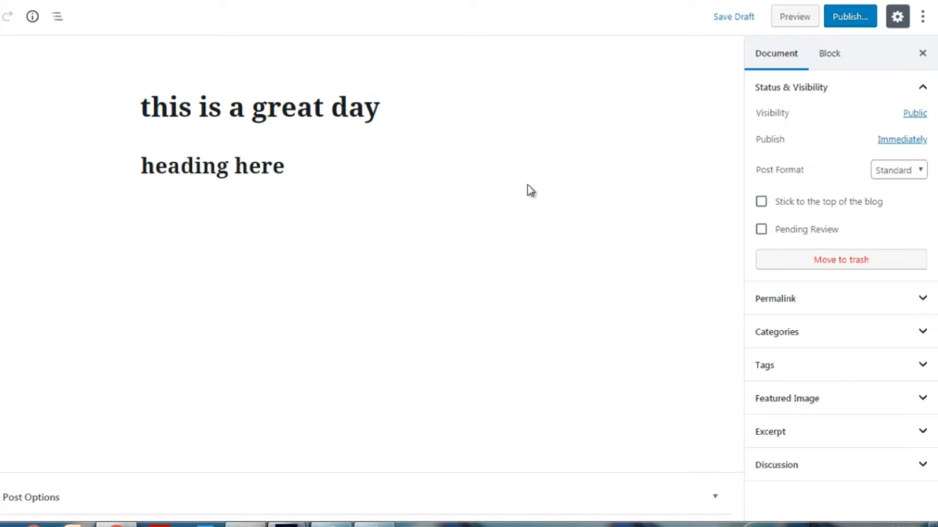
pyautogui.click(826, 59)
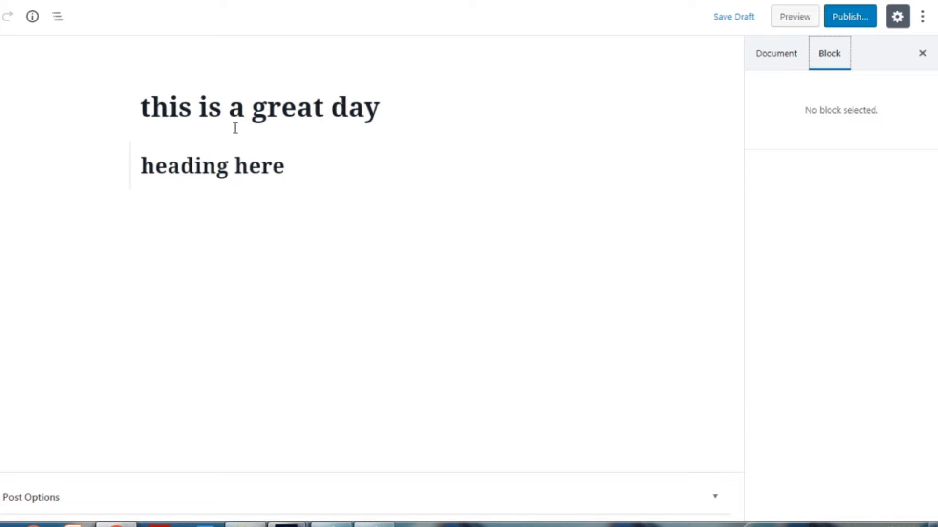
pyautogui.click(217, 165)
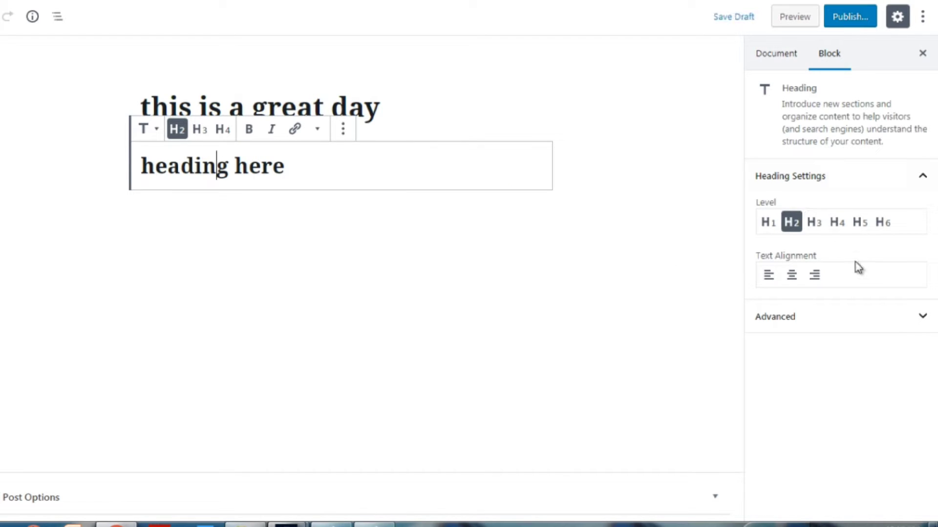
pyautogui.click(607, 234)
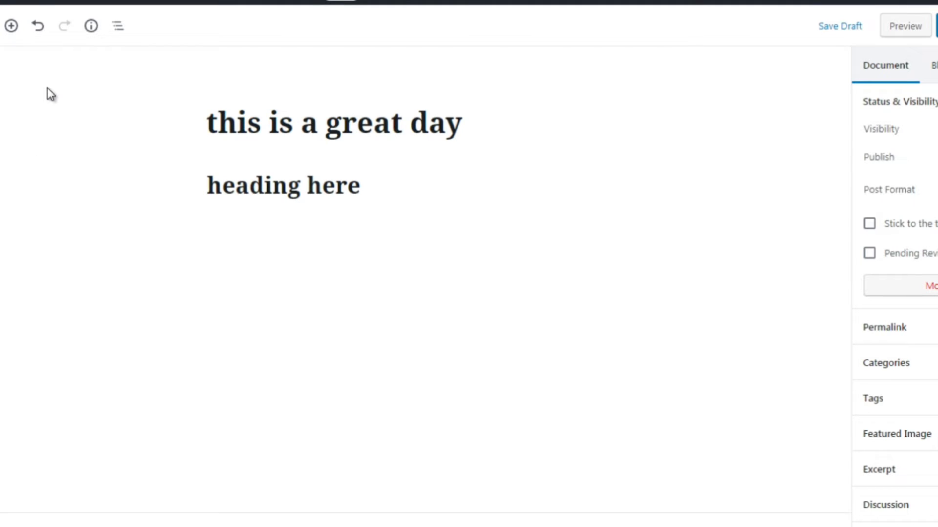
# Browse the block inserter's Common Blocks, Formatting and Layout Elements categories
pyautogui.click(10, 25)
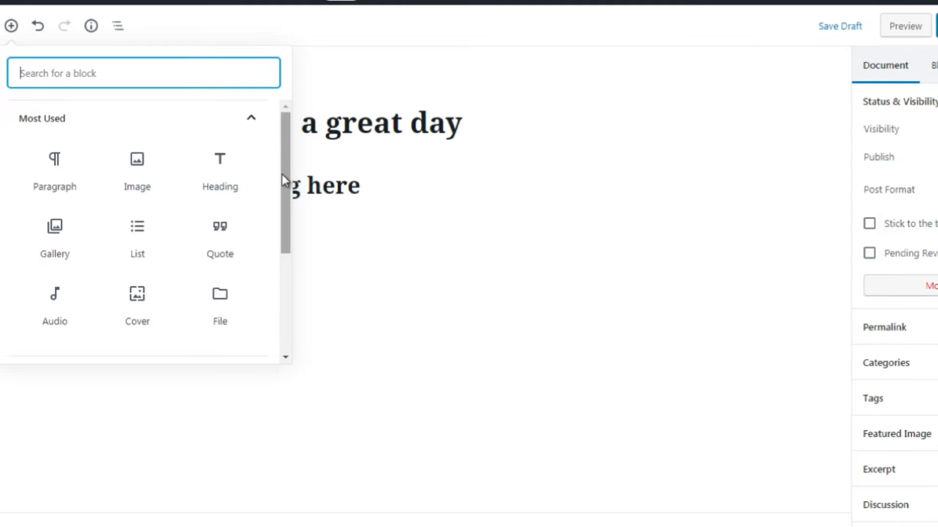
pyautogui.moveTo(282, 174); pyautogui.dragTo(285, 192)
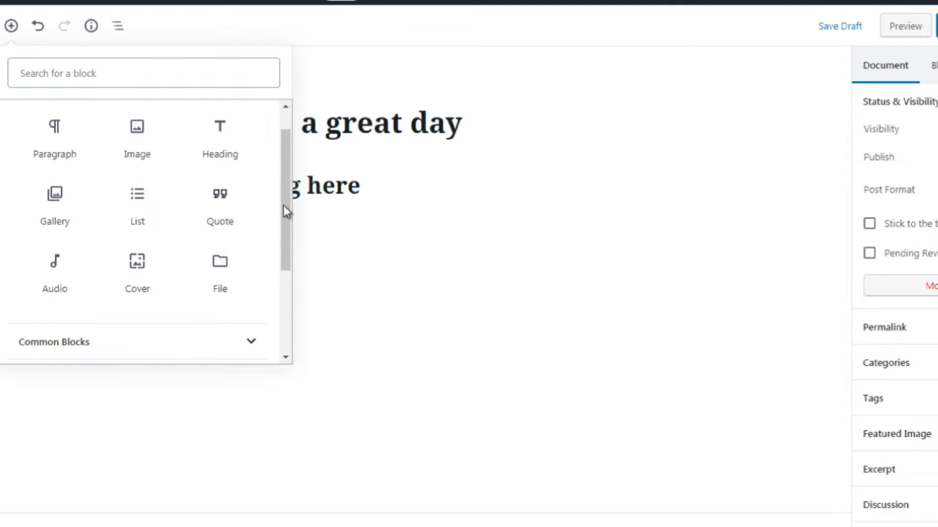
pyautogui.scroll(1, 283, 185)
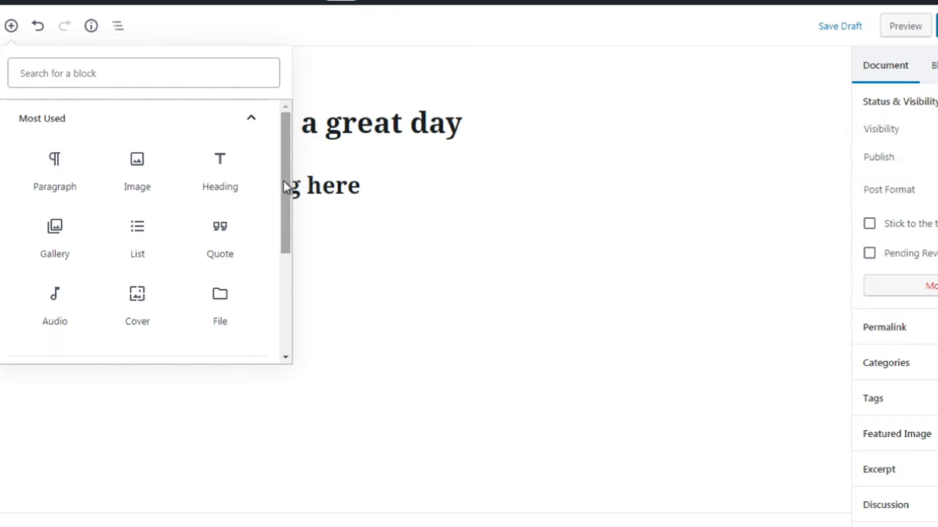
pyautogui.moveTo(283, 181); pyautogui.dragTo(294, 299)
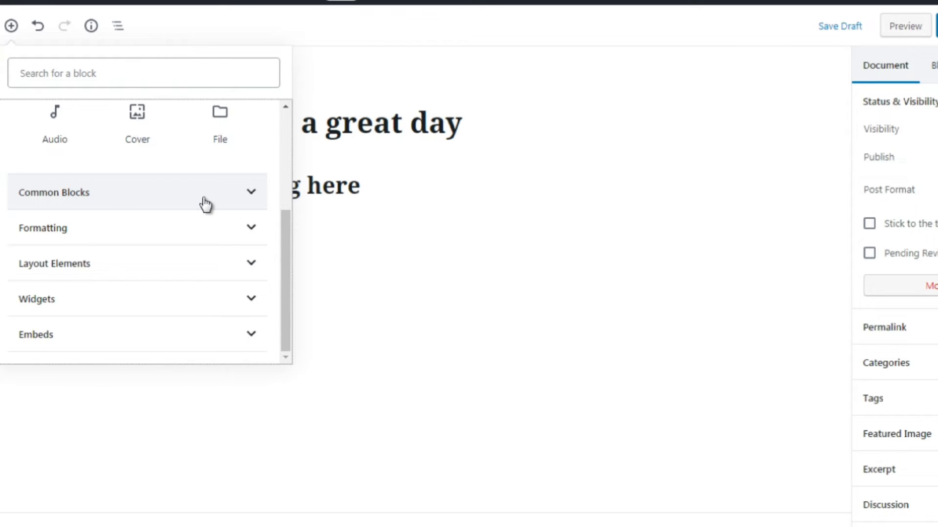
pyautogui.click(205, 203)
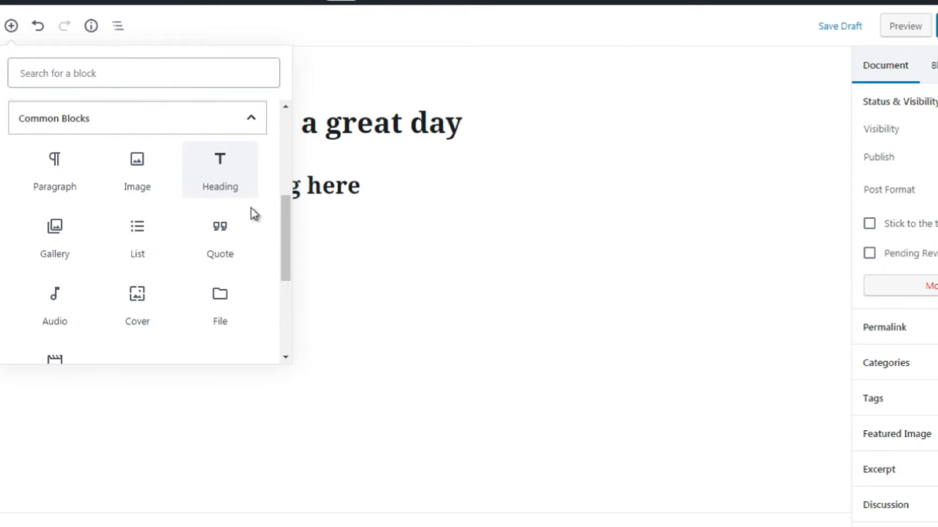
pyautogui.scroll(-1, 283, 236)
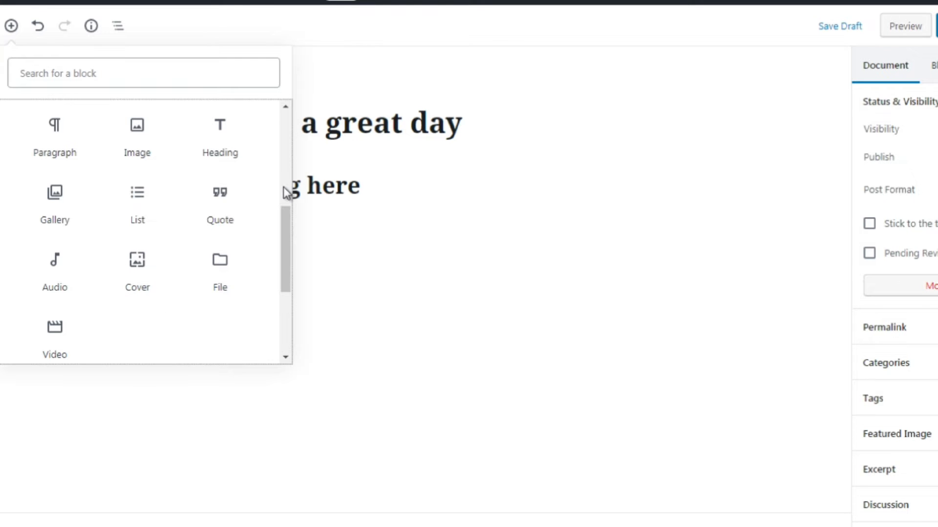
pyautogui.moveTo(286, 223); pyautogui.dragTo(282, 241)
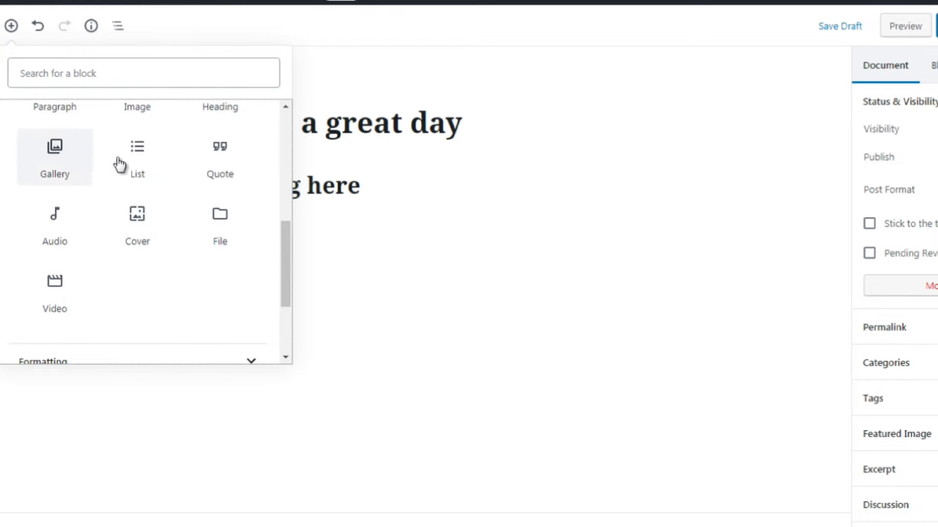
pyautogui.moveTo(286, 267); pyautogui.dragTo(286, 301)
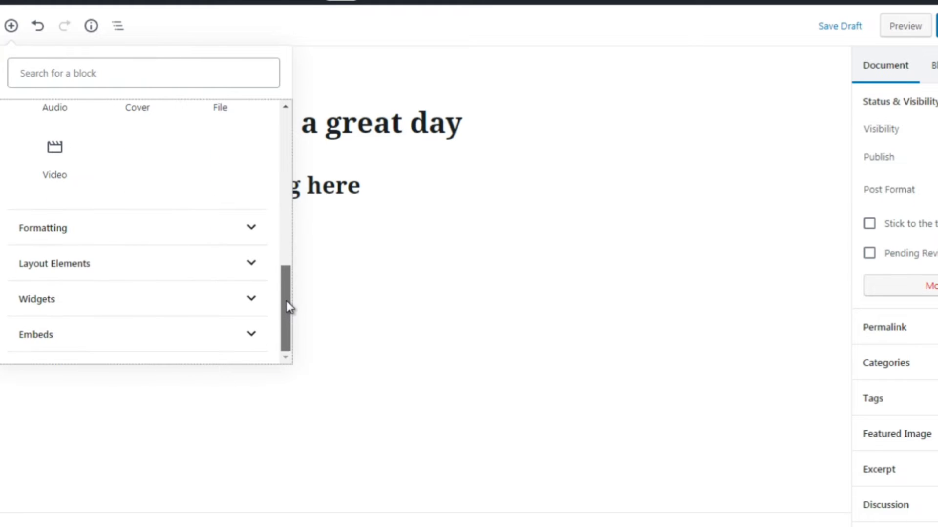
pyautogui.click(230, 238)
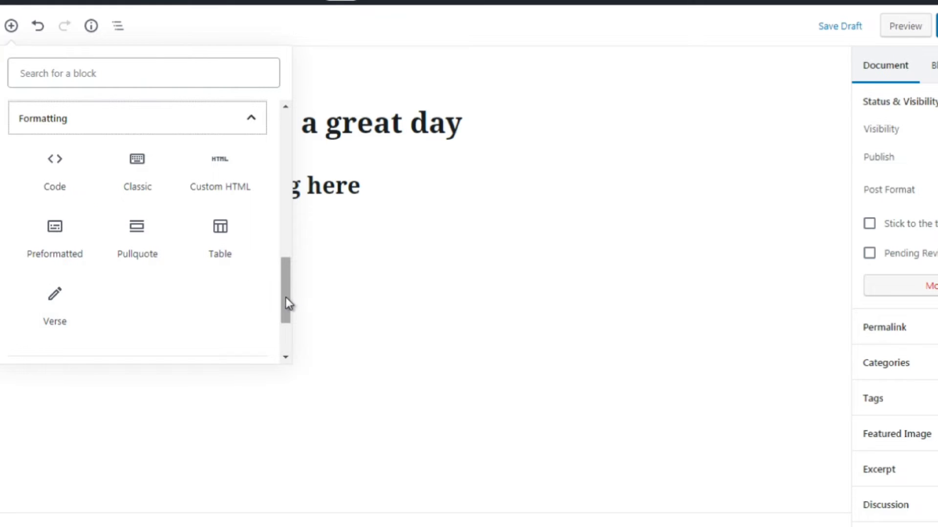
pyautogui.moveTo(285, 297); pyautogui.dragTo(285, 336)
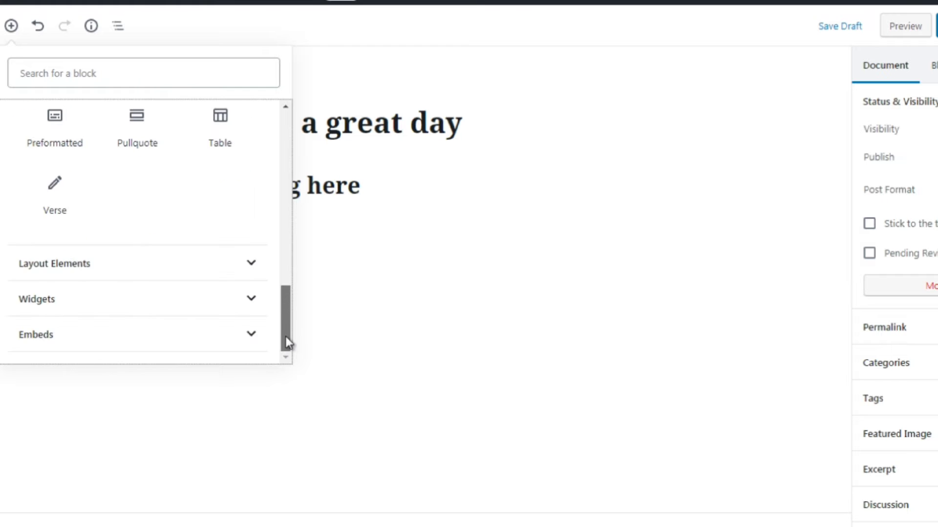
pyautogui.click(150, 270)
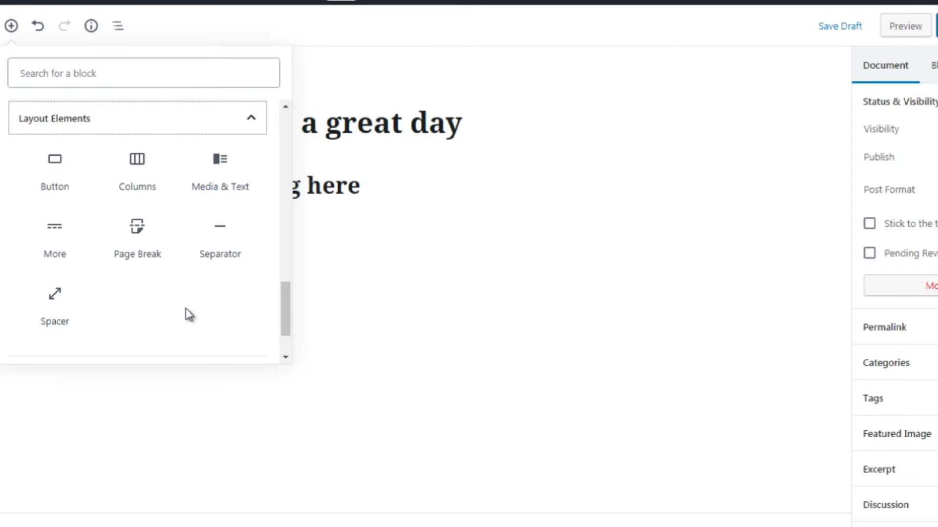
pyautogui.moveTo(288, 318); pyautogui.dragTo(287, 352)
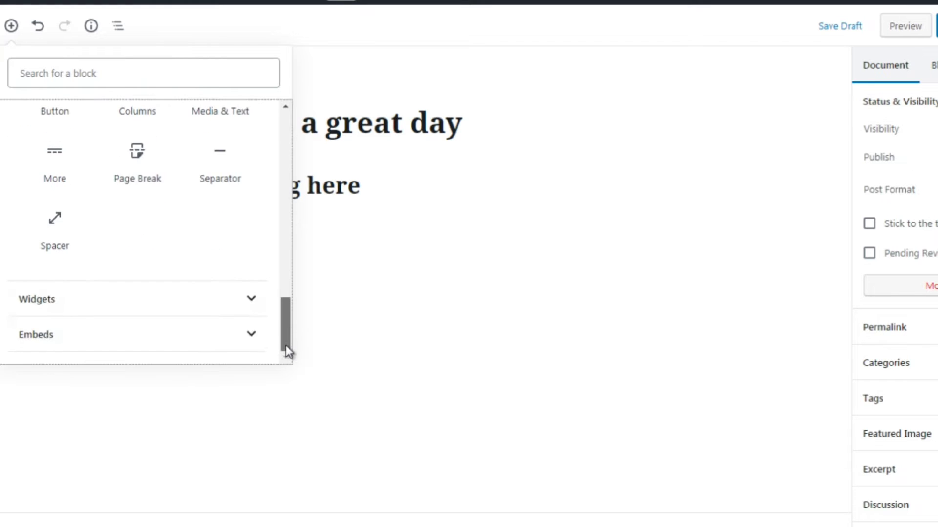
# Browse the block inserter's Widgets and Embeds categories, then close the inserter
pyautogui.click(195, 307)
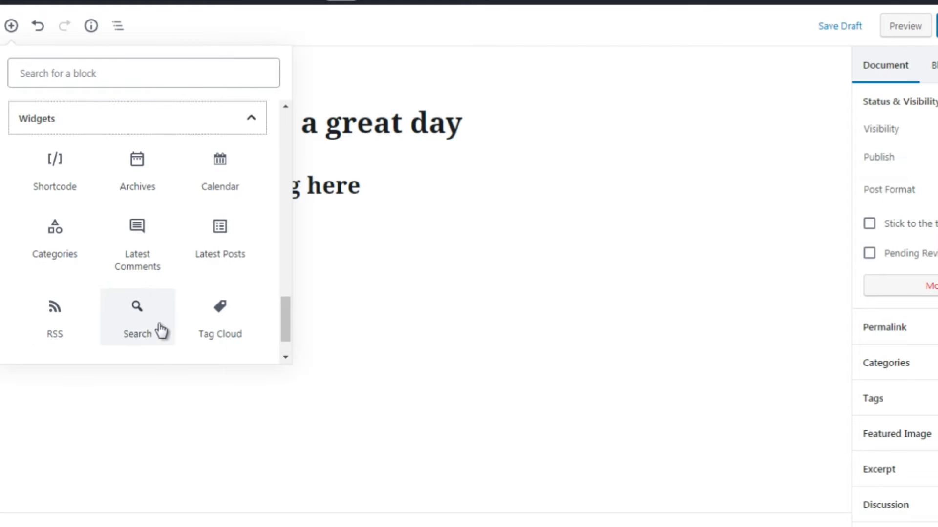
pyautogui.scroll(-1, 288, 342)
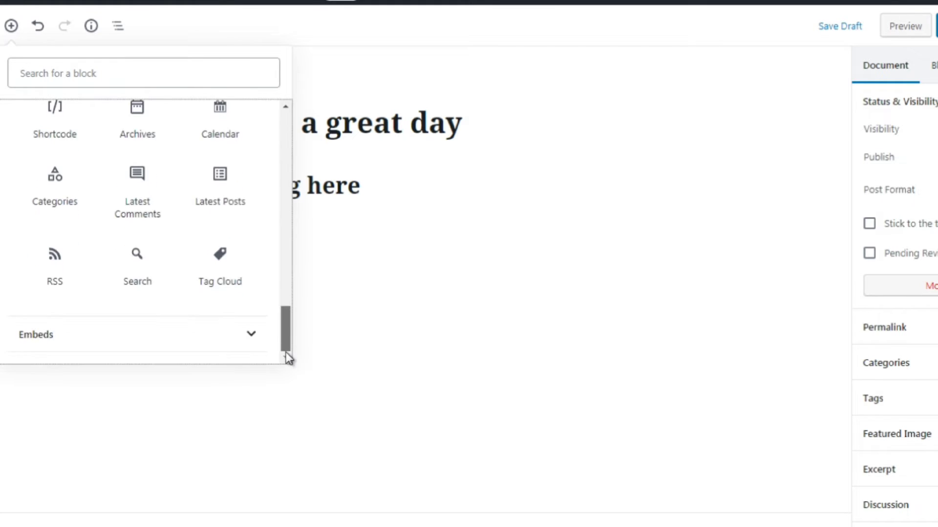
pyautogui.click(237, 337)
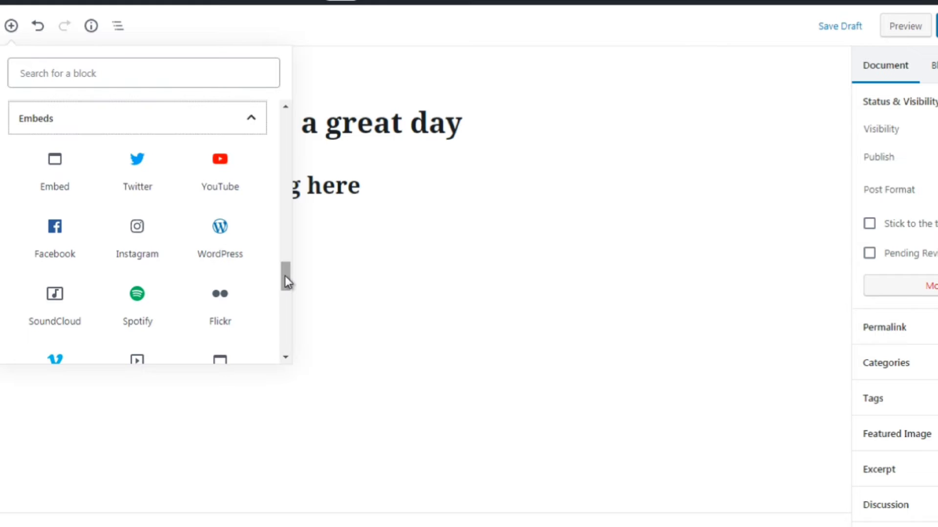
pyautogui.moveTo(284, 276); pyautogui.dragTo(278, 294)
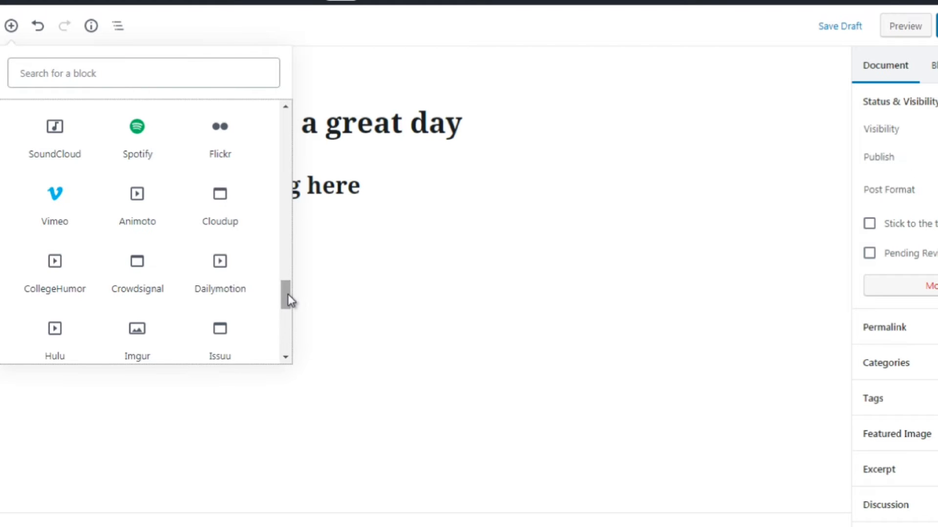
pyautogui.moveTo(288, 294); pyautogui.dragTo(288, 337)
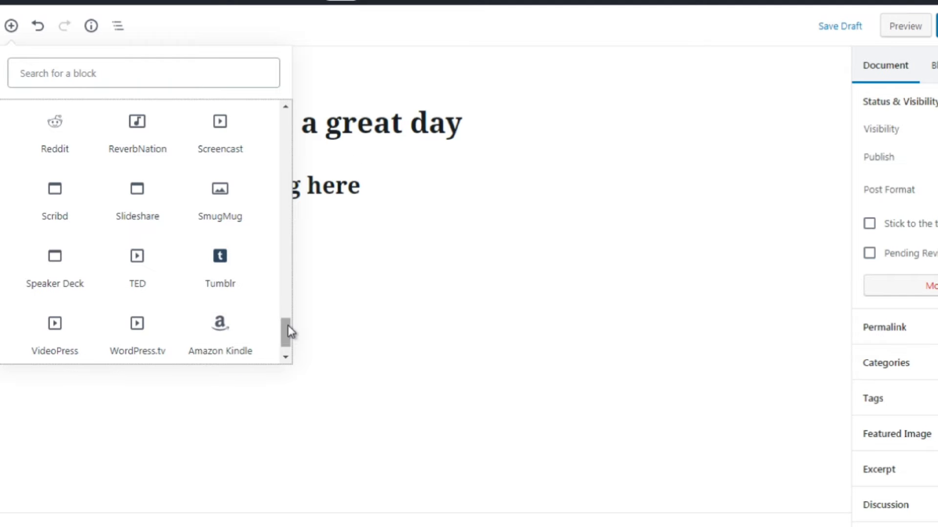
pyautogui.moveTo(288, 337); pyautogui.dragTo(302, 115)
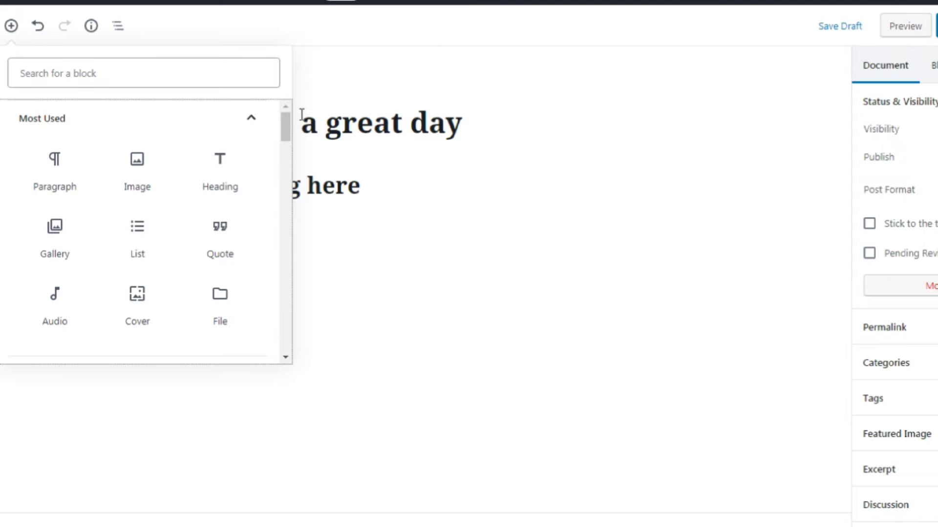
pyautogui.click(364, 81)
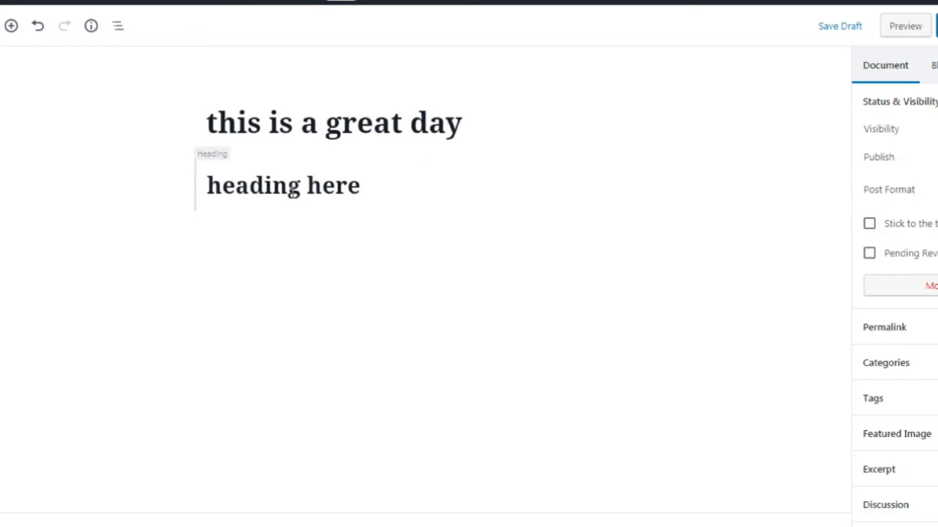
pyautogui.click(292, 192)
pyautogui.click(383, 293)
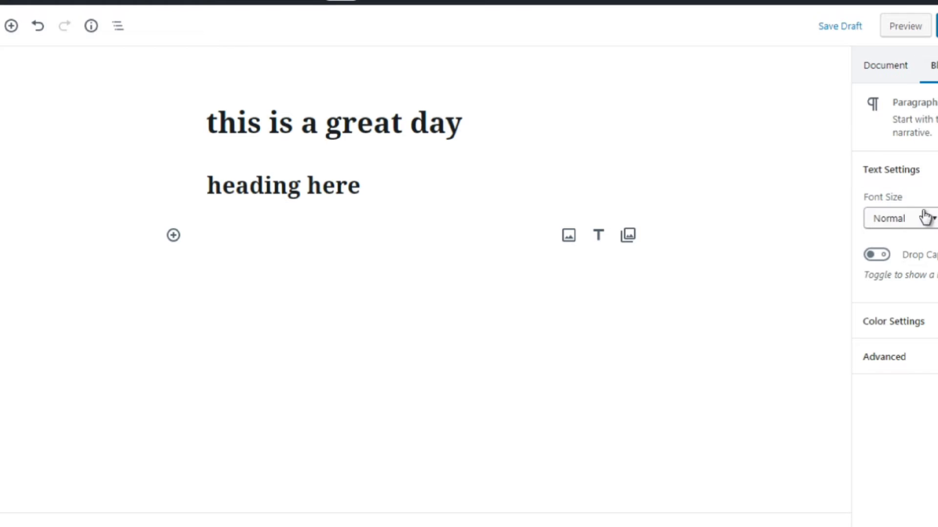
pyautogui.click(346, 192)
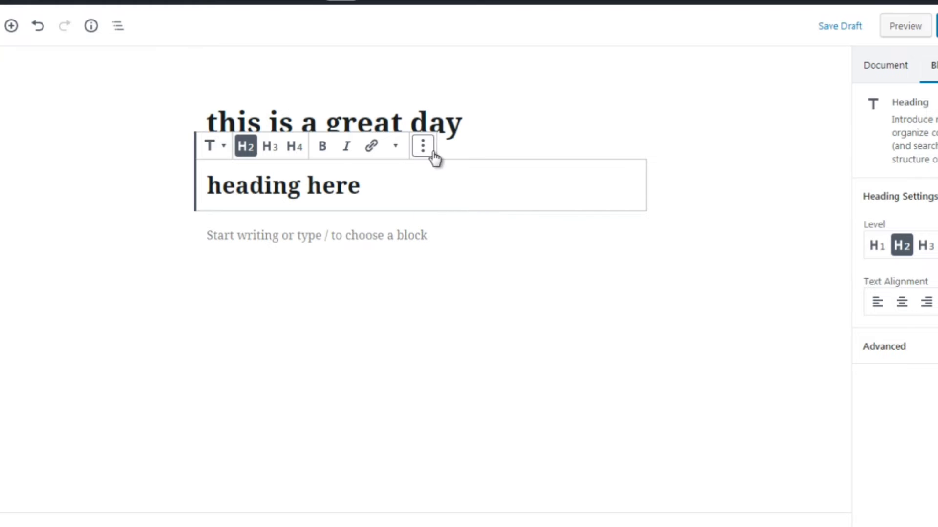
pyautogui.click(157, 200)
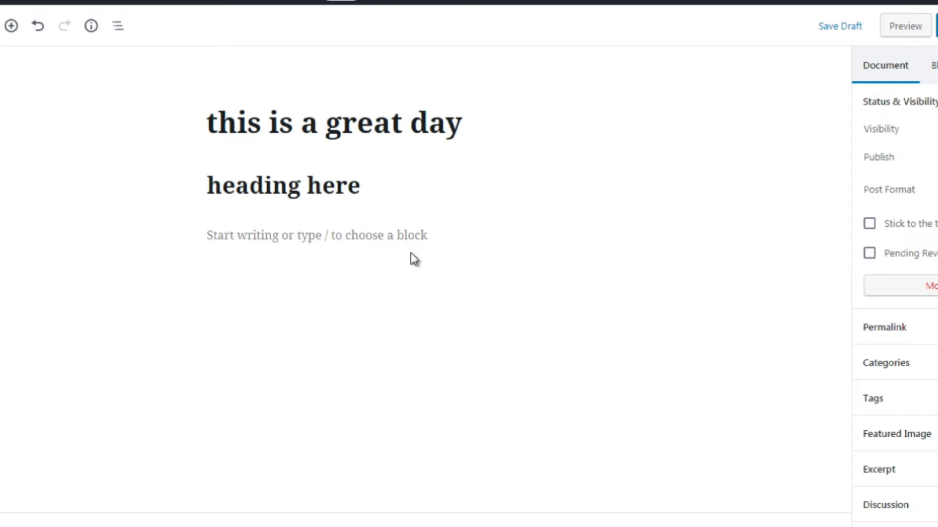
# Switch the editor to Fullscreen Mode
pyautogui.moveTo(362, 236)
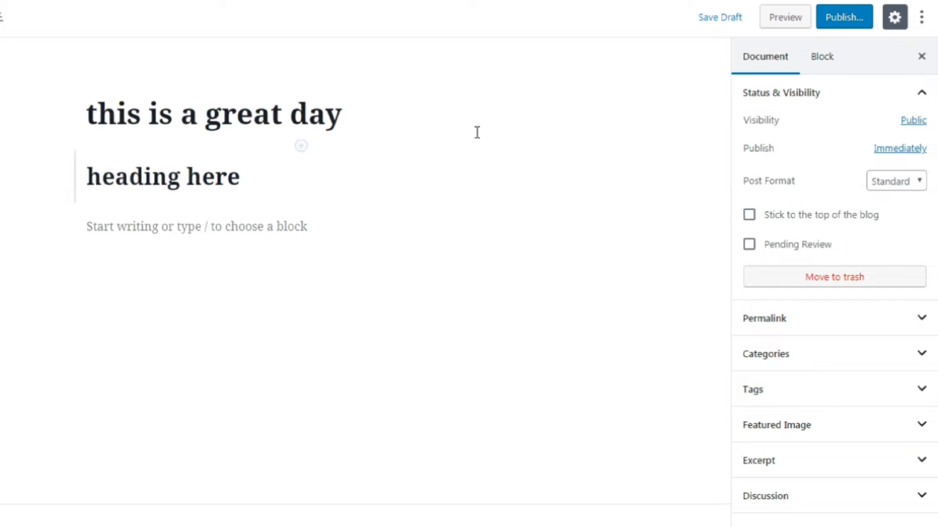
pyautogui.click(920, 22)
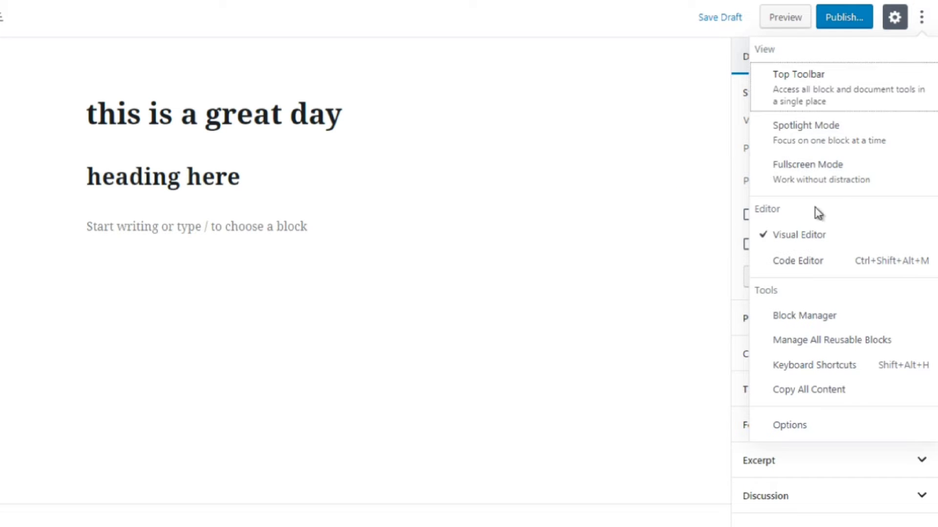
pyautogui.click(793, 181)
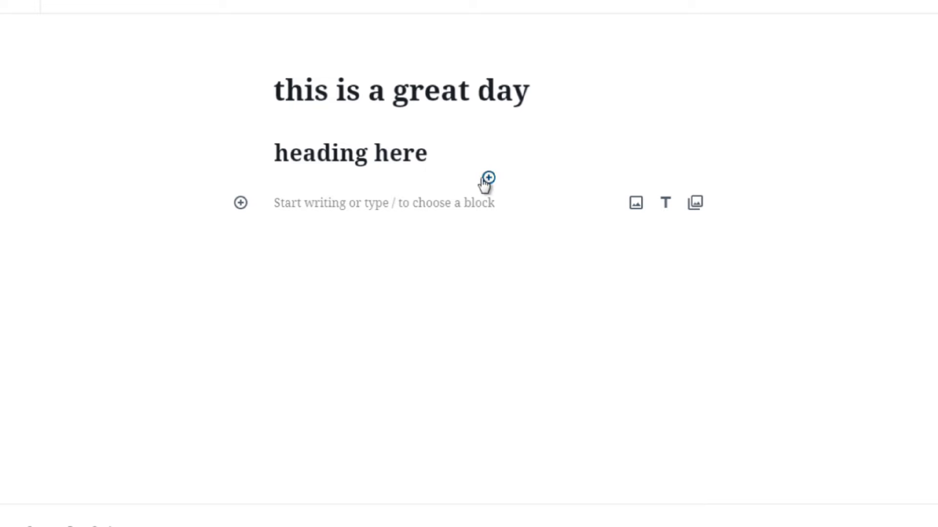
# Insert a bulleted list below the heading with the items 1, 2, 3, 4 and 5
pyautogui.click(488, 178)
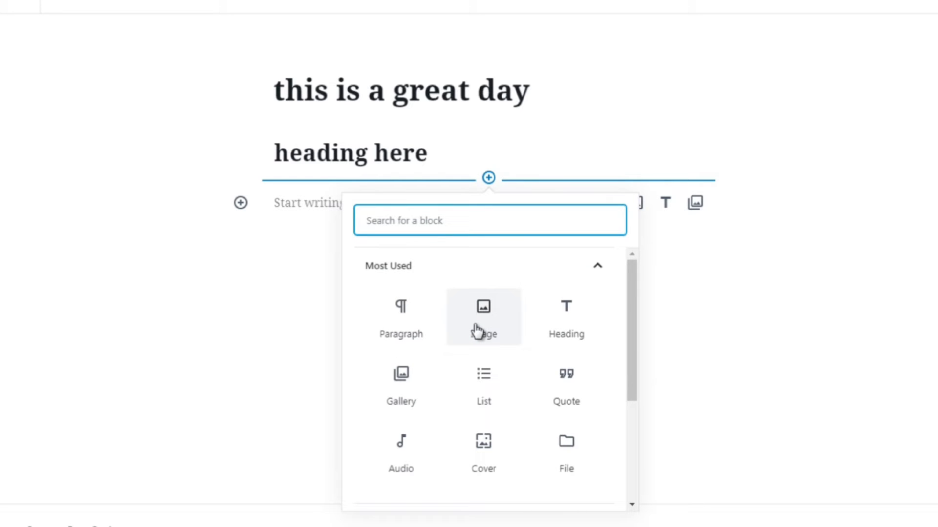
pyautogui.click(478, 394)
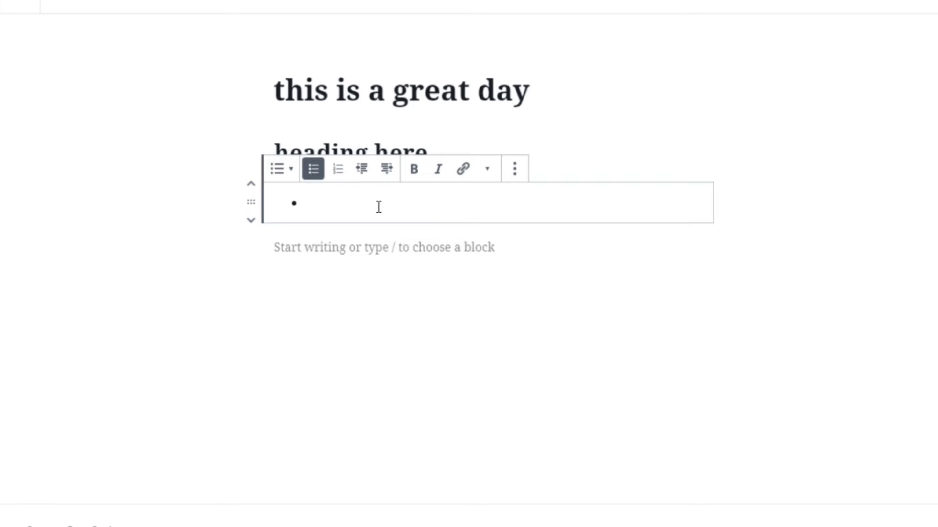
pyautogui.write('1')
pyautogui.press('Return')
pyautogui.write('2')
pyautogui.press('Return')
pyautogui.write('3')
pyautogui.press('Return')
pyautogui.write('4')
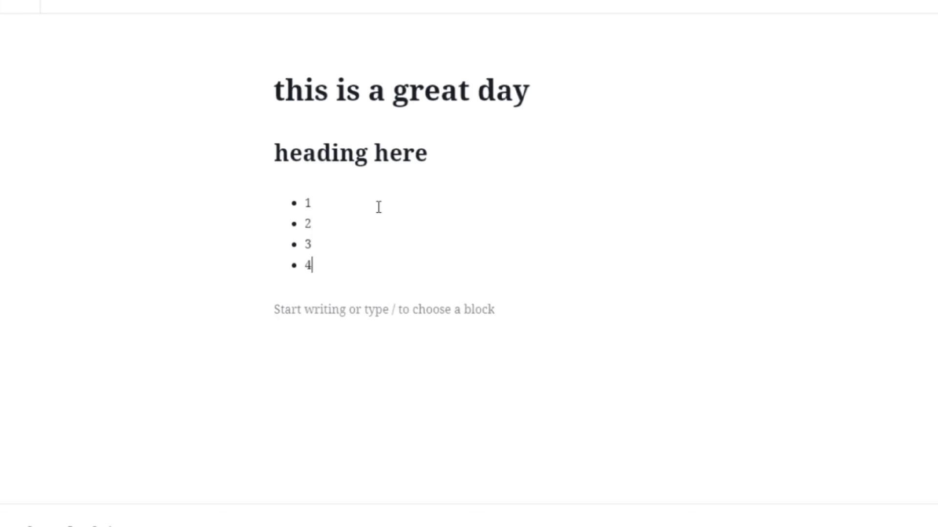
pyautogui.press('Return')
pyautogui.write('5')
pyautogui.press('Return')
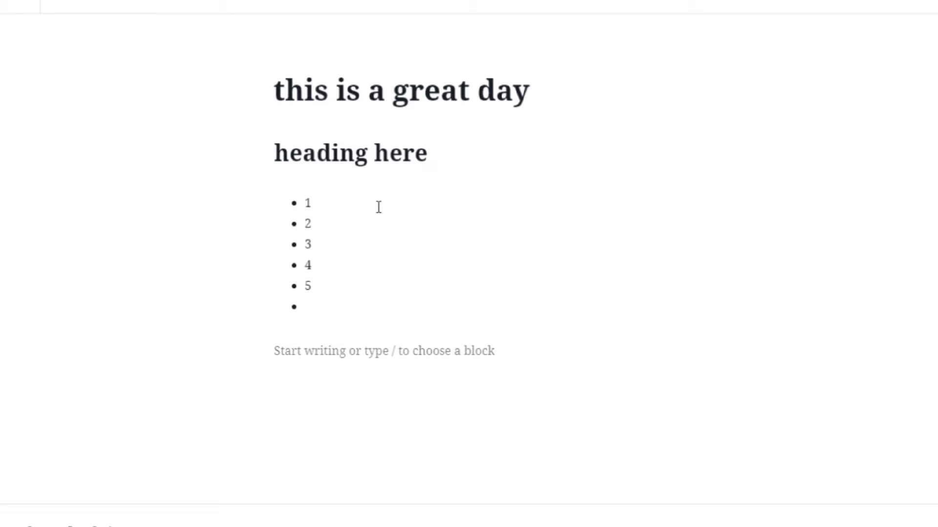
# Add a quote block after the list containing the text 'This is a quote'
pyautogui.click(362, 373)
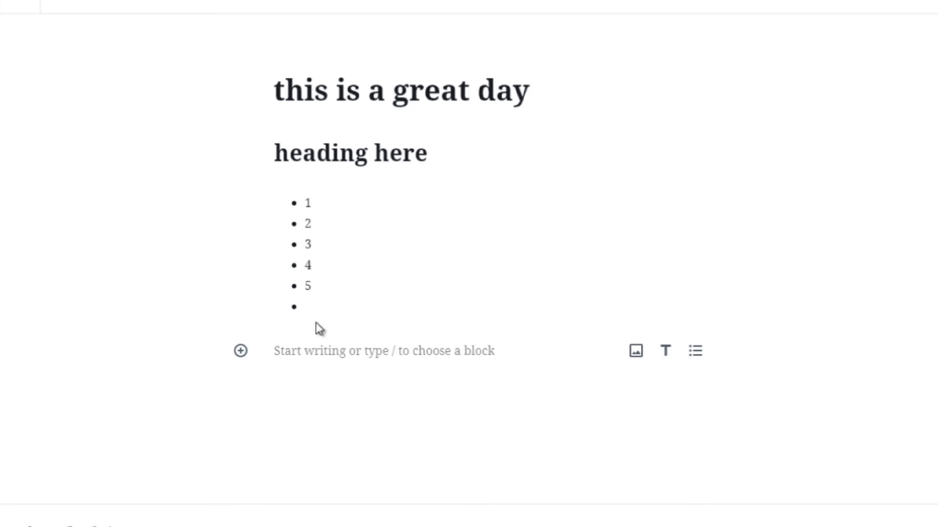
pyautogui.click(240, 353)
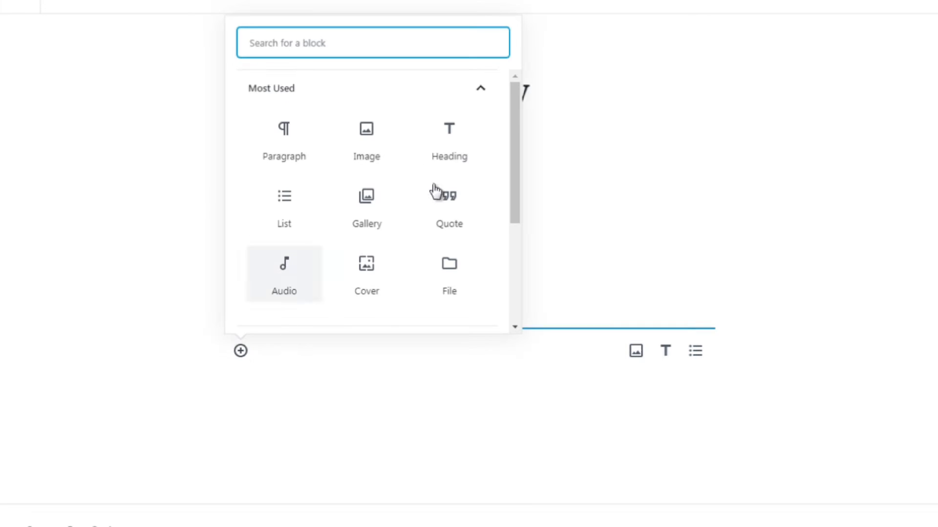
pyautogui.click(452, 210)
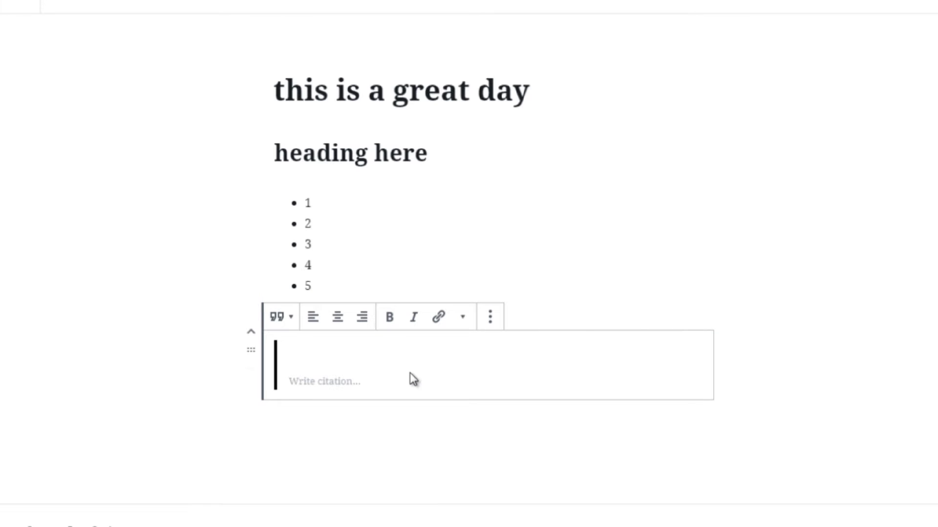
pyautogui.write('This is a quote')
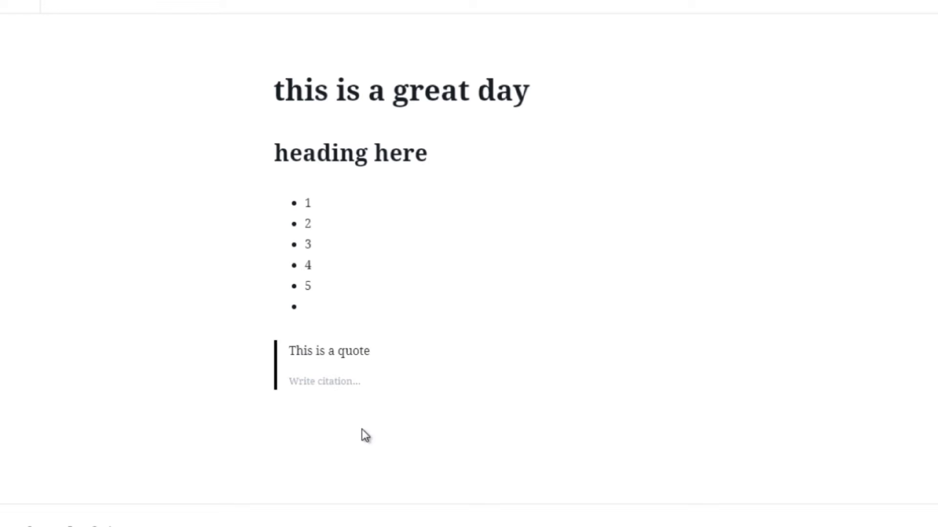
pyautogui.press('Escape')
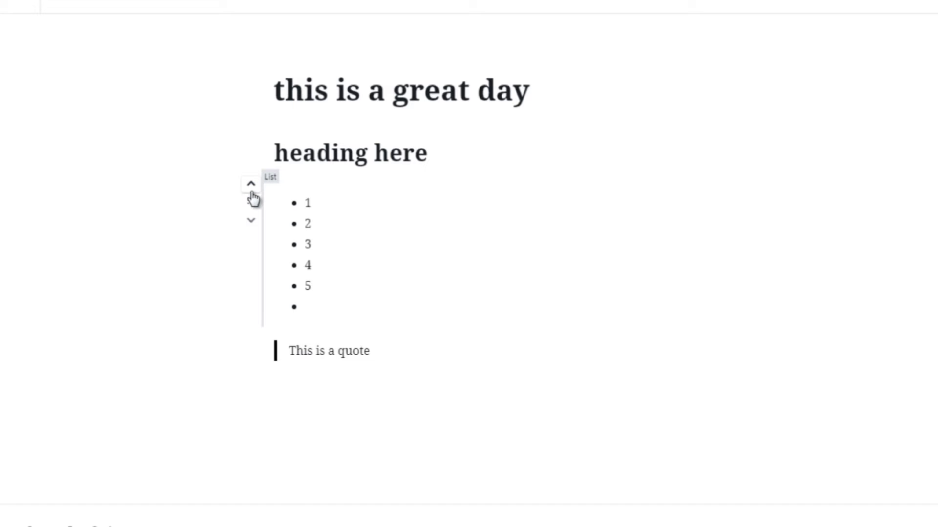
# Move the list below the quote, then move the quote back below the list
pyautogui.click(251, 224)
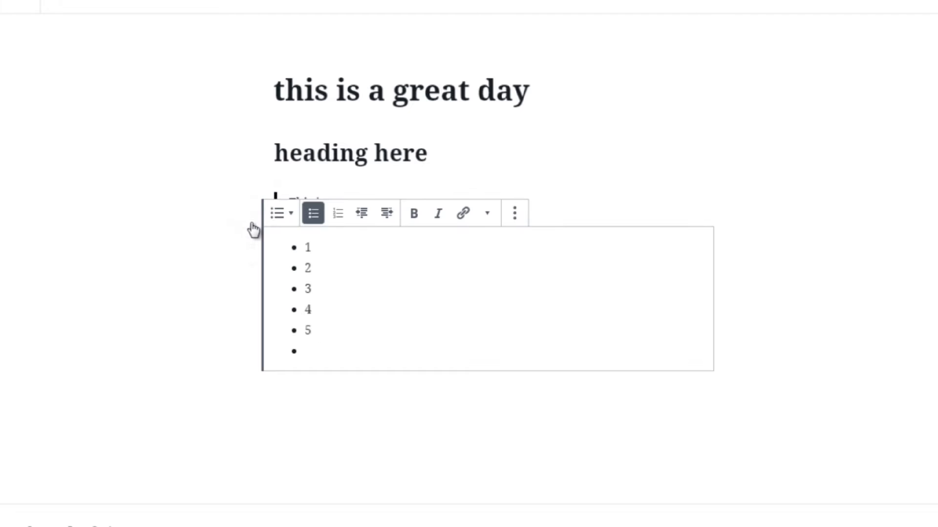
pyautogui.click(221, 263)
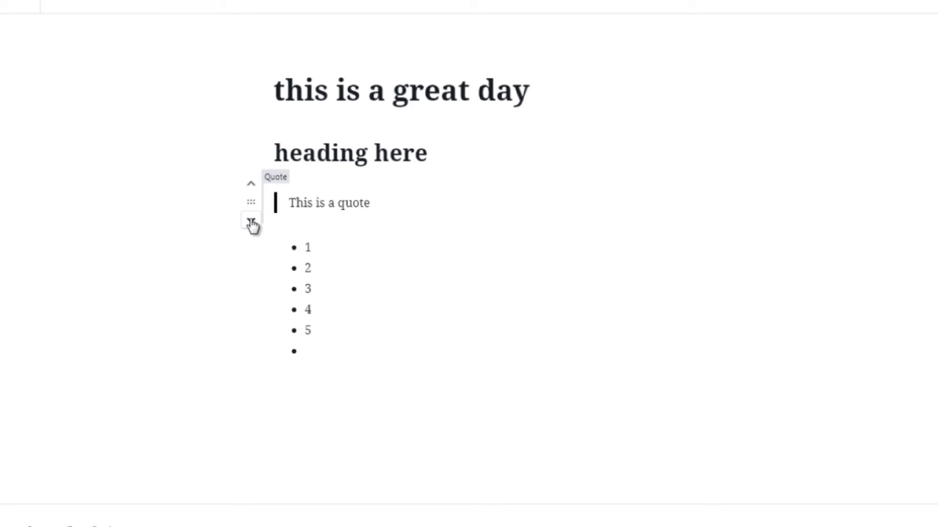
pyautogui.click(251, 224)
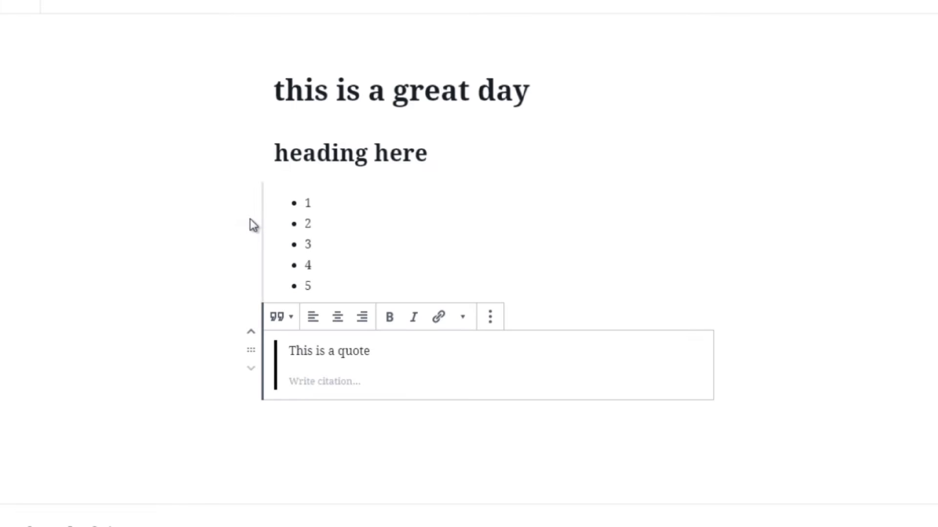
pyautogui.click(227, 259)
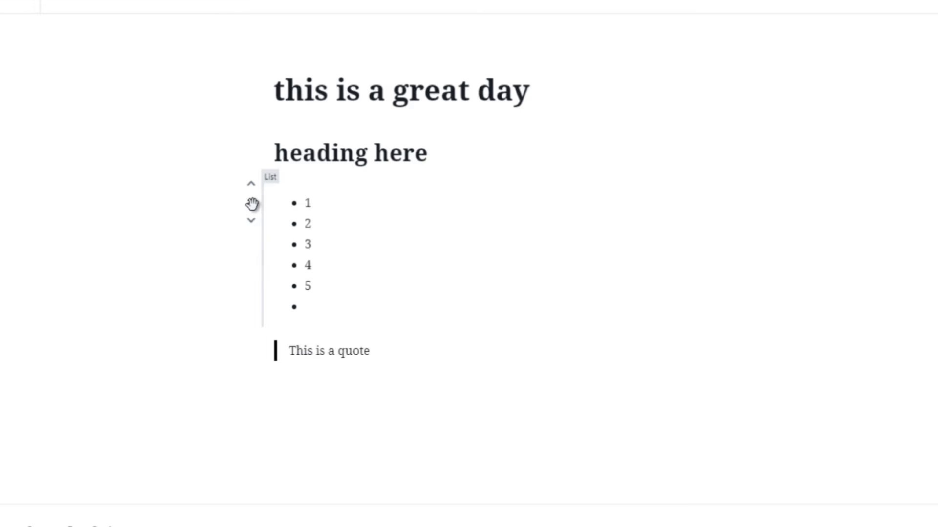
# Drag the list block so it sits below the quote block
pyautogui.moveTo(252, 204); pyautogui.dragTo(271, 386)
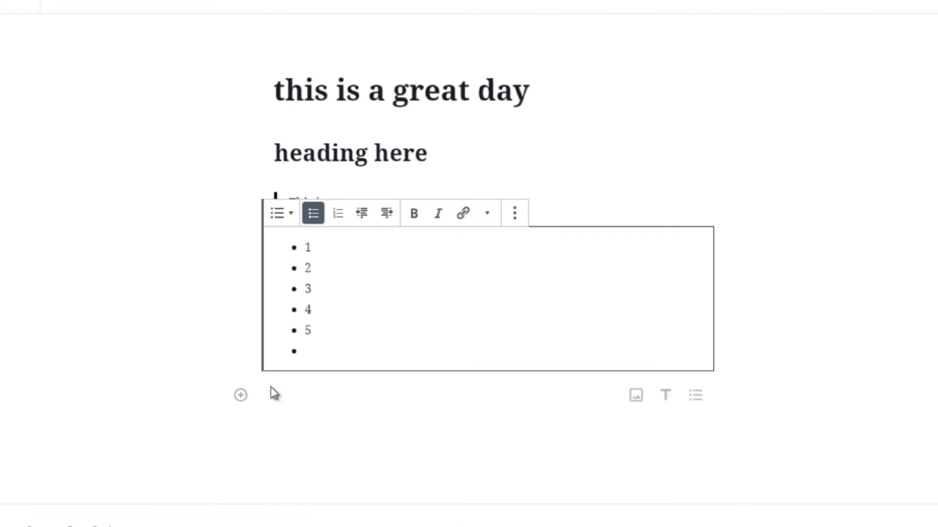
pyautogui.click(320, 209)
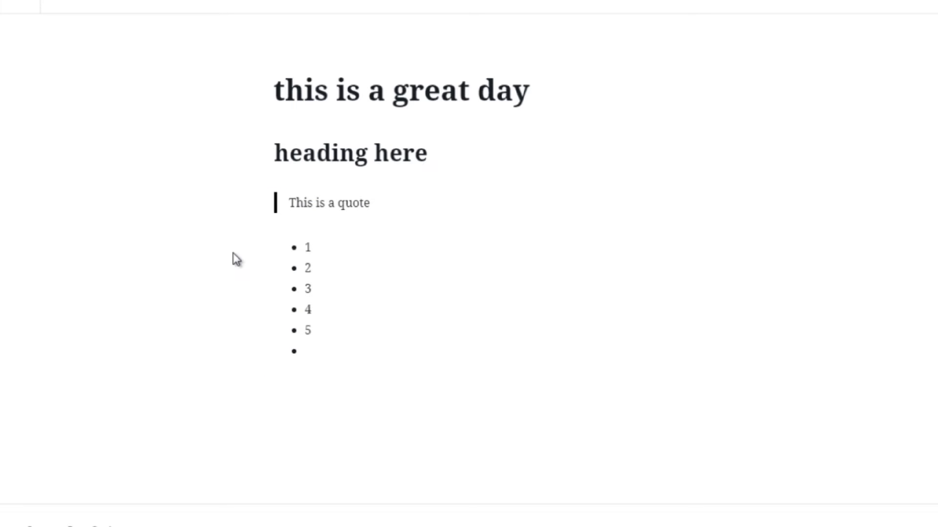
pyautogui.moveTo(398, 230)
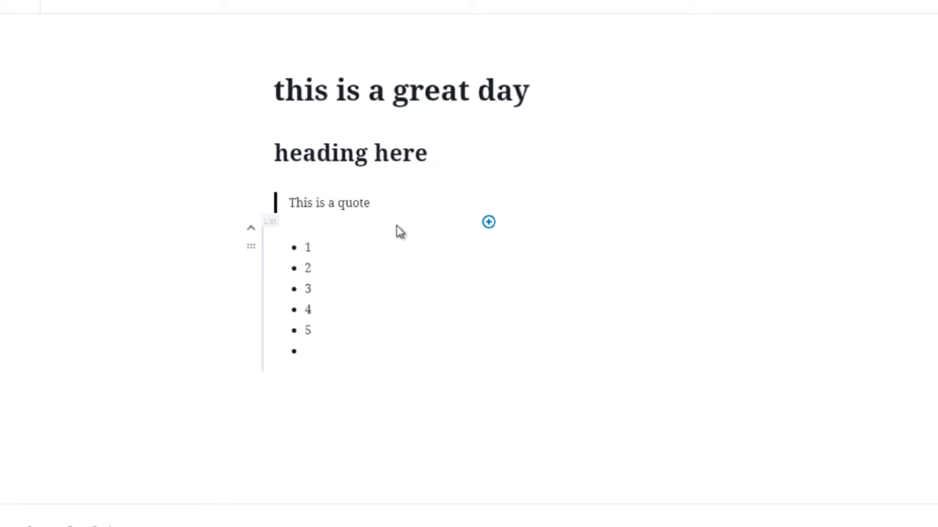
pyautogui.click(489, 224)
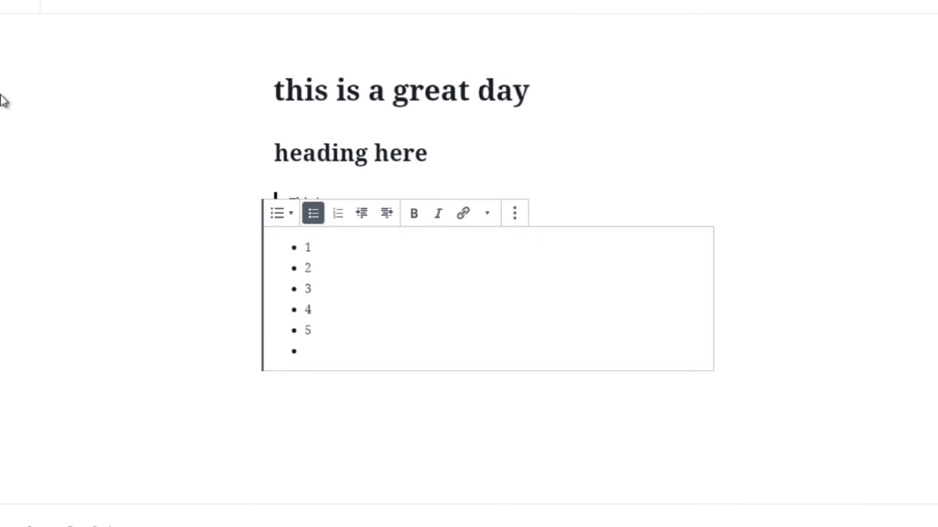
pyautogui.click(226, 268)
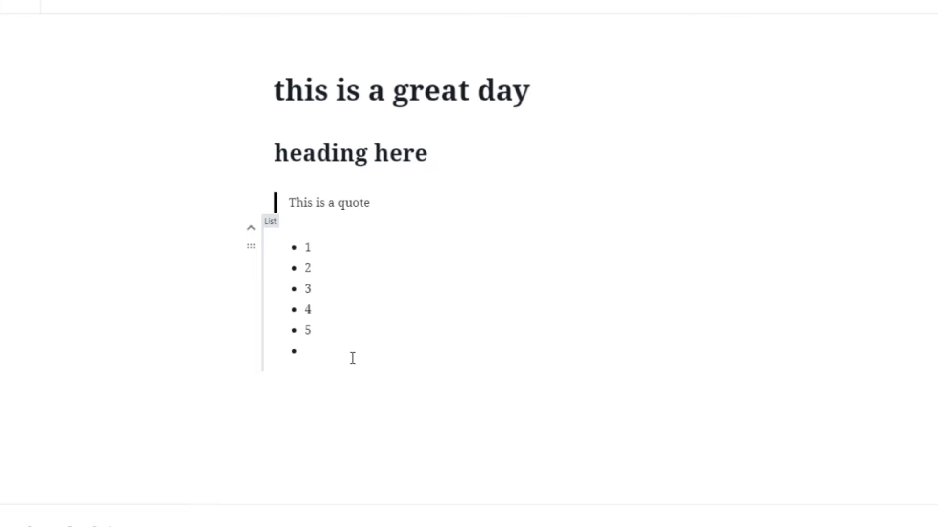
# Insert a Gallery block below the list, picking it from the Common Blocks category of the block inserter
pyautogui.click(446, 383)
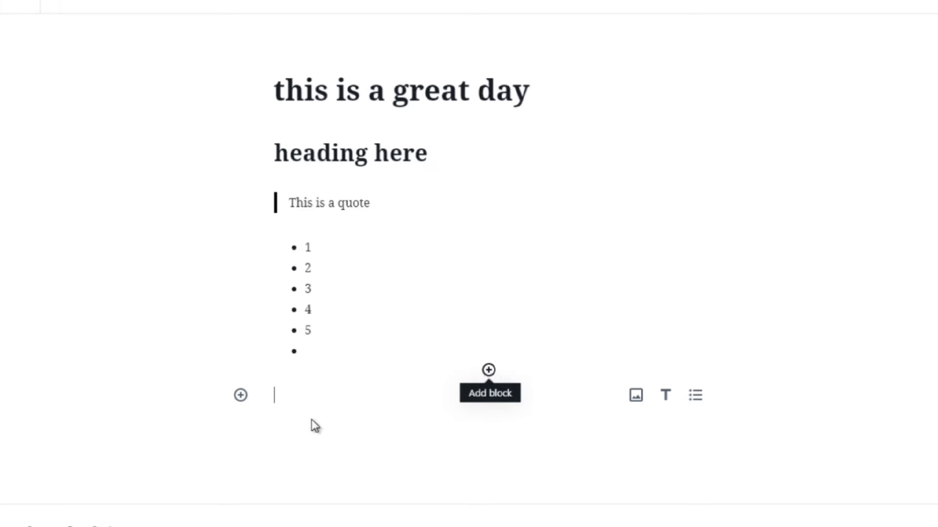
pyautogui.click(240, 395)
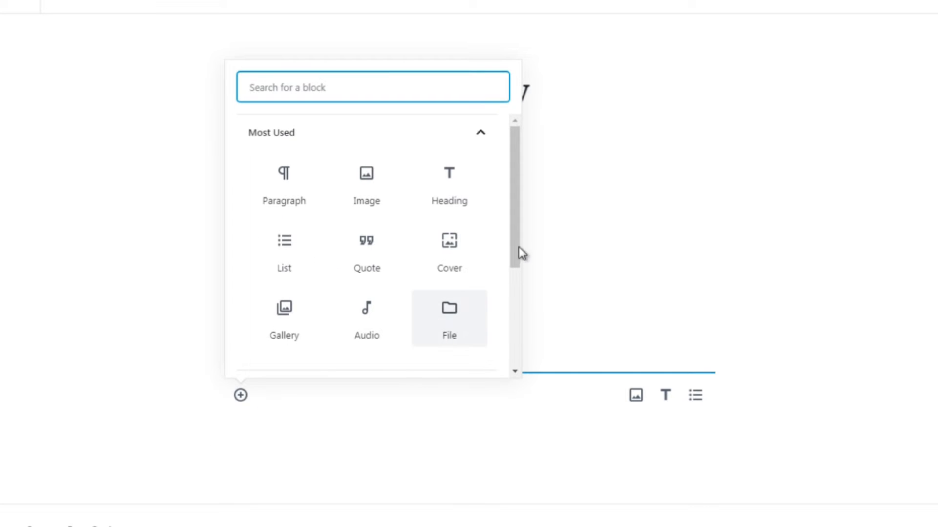
pyautogui.moveTo(519, 250); pyautogui.dragTo(510, 328)
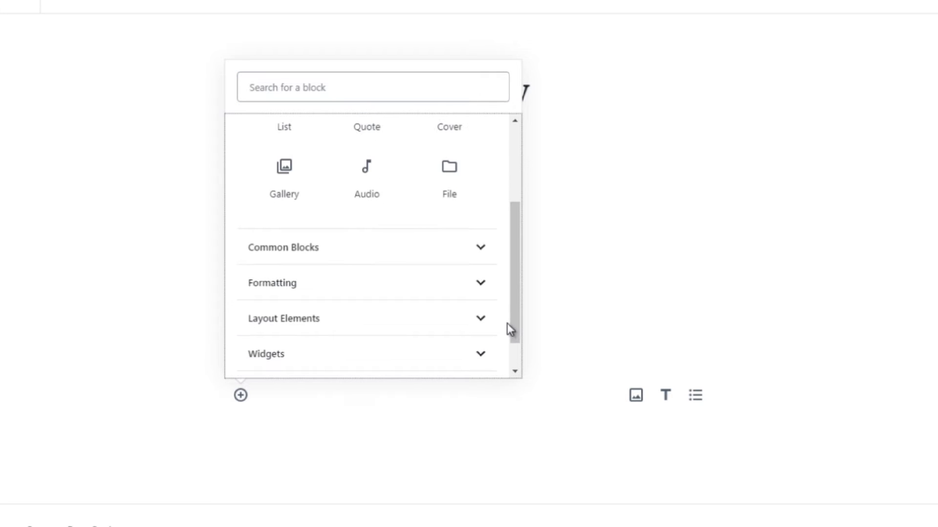
pyautogui.click(464, 253)
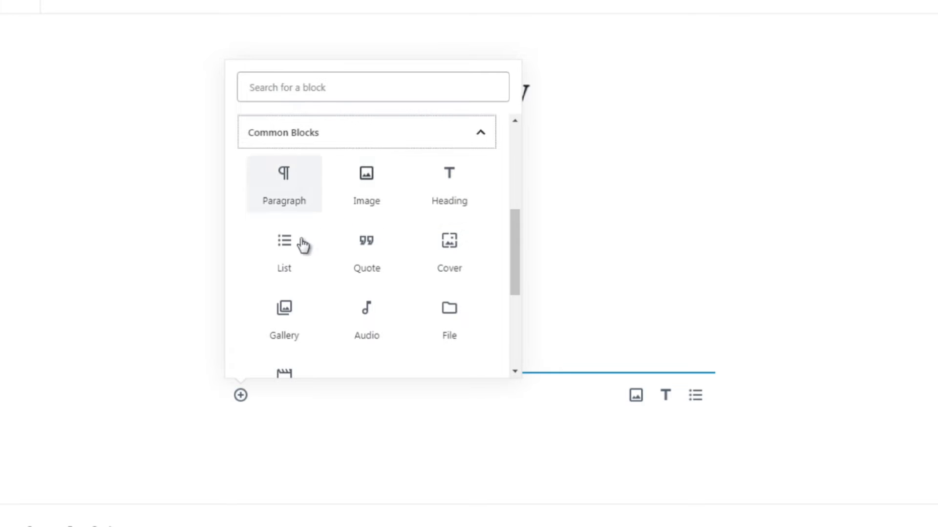
pyautogui.click(298, 327)
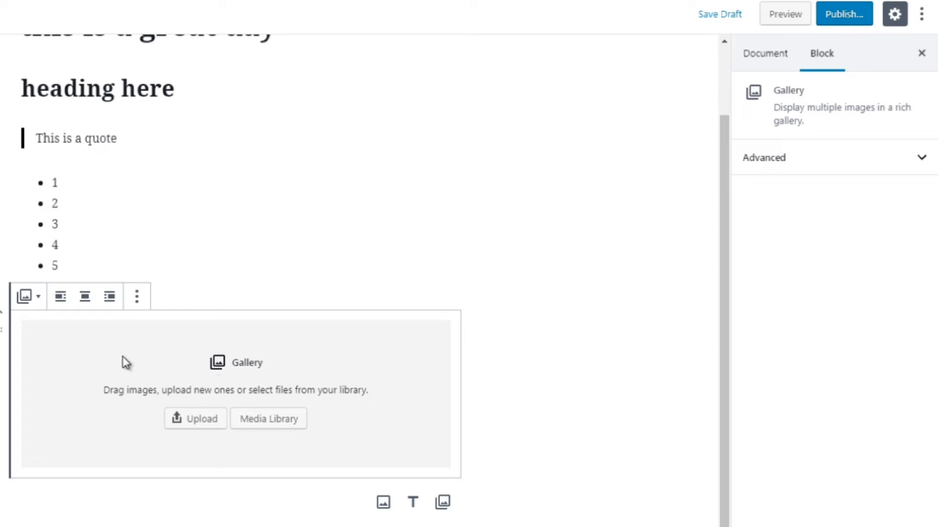
# Open the gallery block's transform options and close them without transforming the block
pyautogui.click(29, 304)
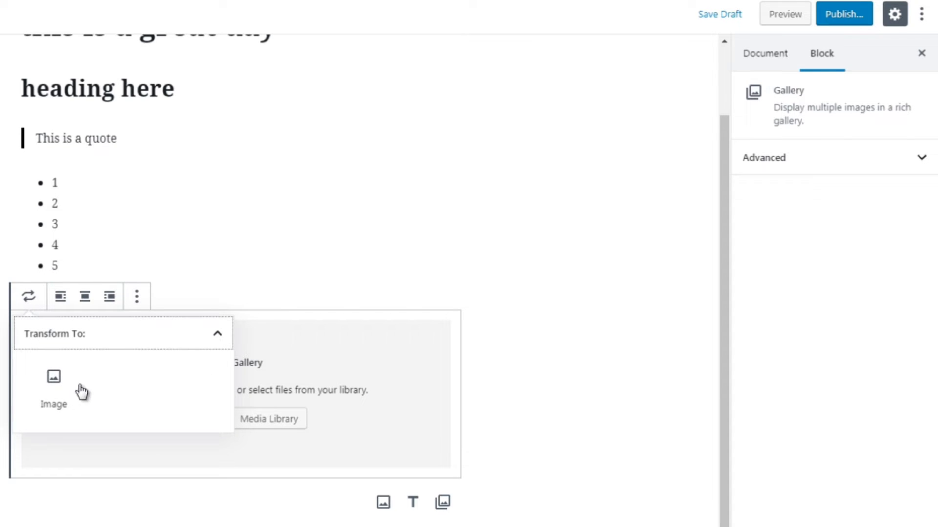
pyautogui.click(561, 332)
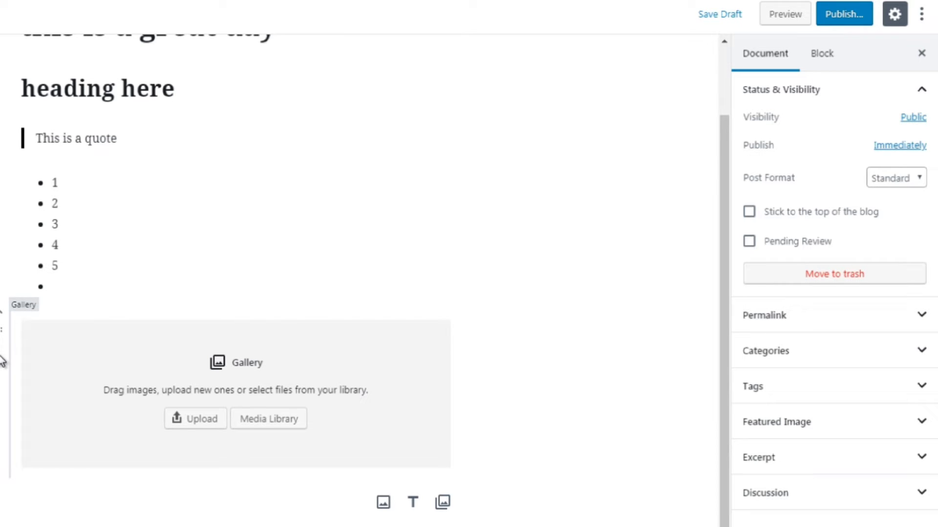
# Hide the block settings sidebar through the gallery block's options menu, then bring the sidebar back
pyautogui.click(57, 352)
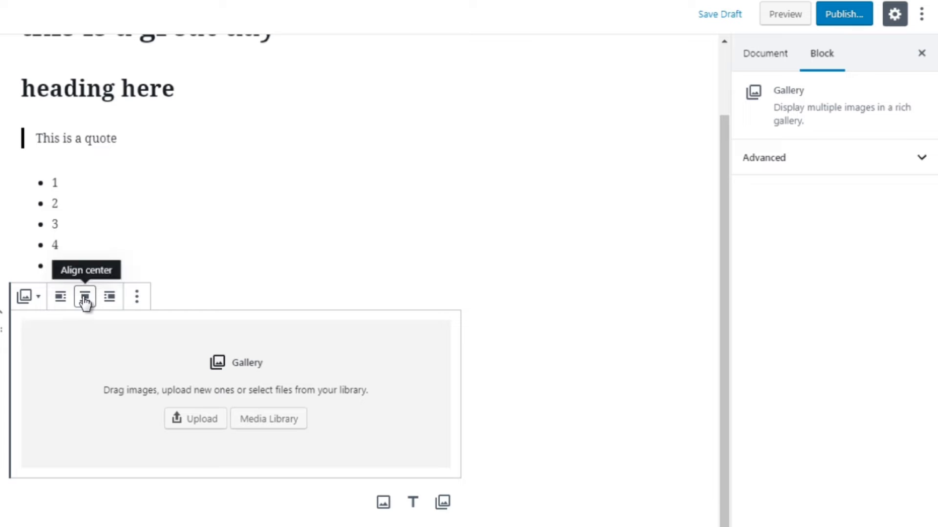
pyautogui.click(138, 302)
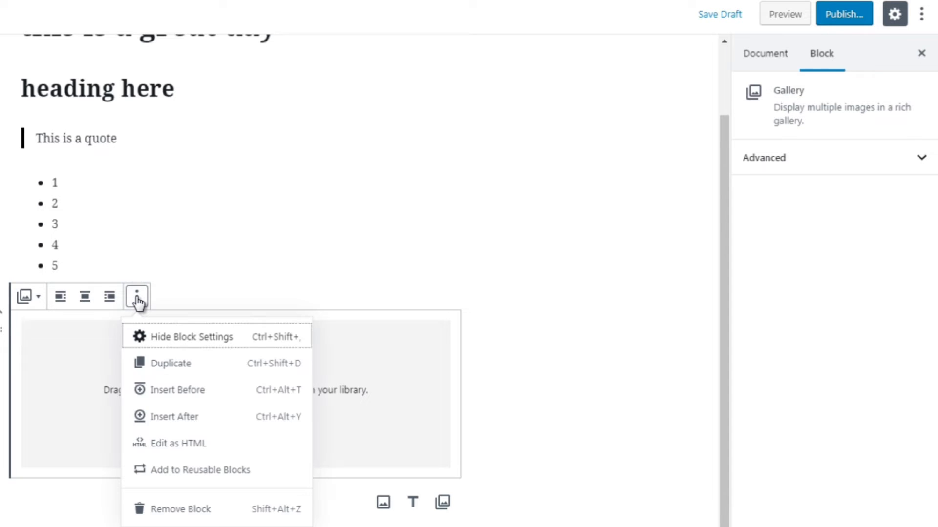
pyautogui.click(190, 348)
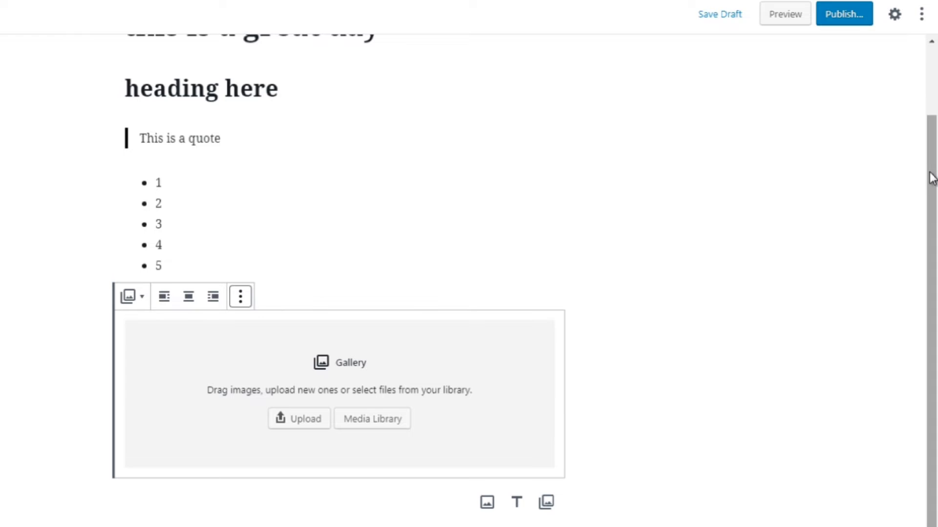
pyautogui.moveTo(931, 171); pyautogui.dragTo(934, 120)
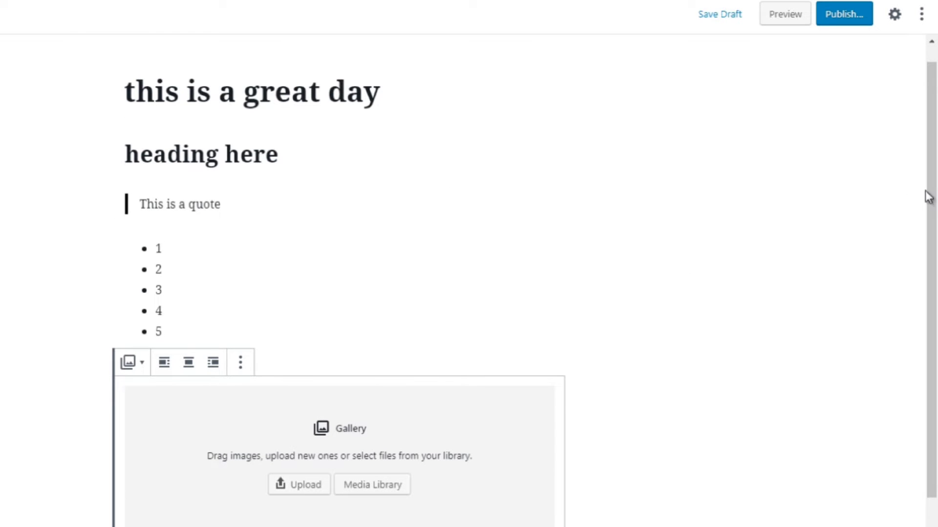
pyautogui.moveTo(937, 184); pyautogui.dragTo(936, 193)
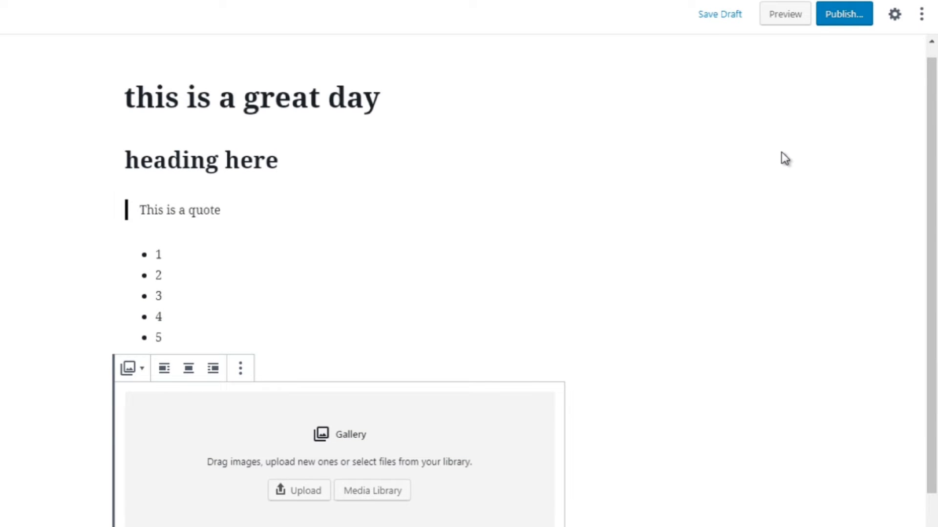
pyautogui.click(241, 371)
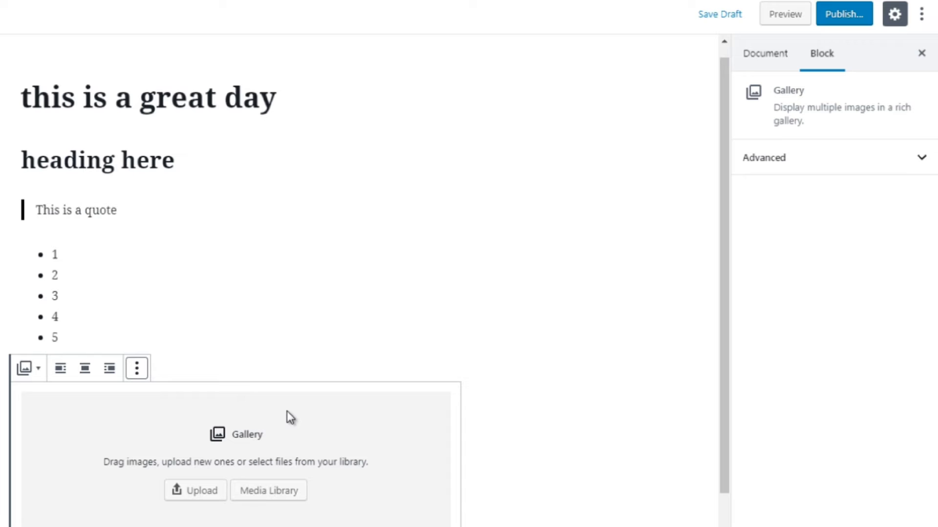
pyautogui.click(137, 372)
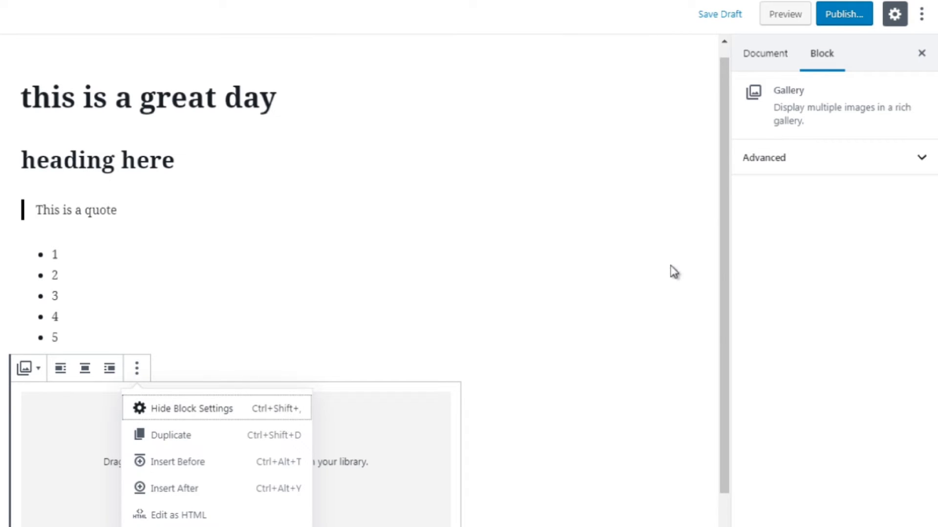
pyautogui.moveTo(729, 262); pyautogui.dragTo(728, 305)
pyautogui.click(514, 315)
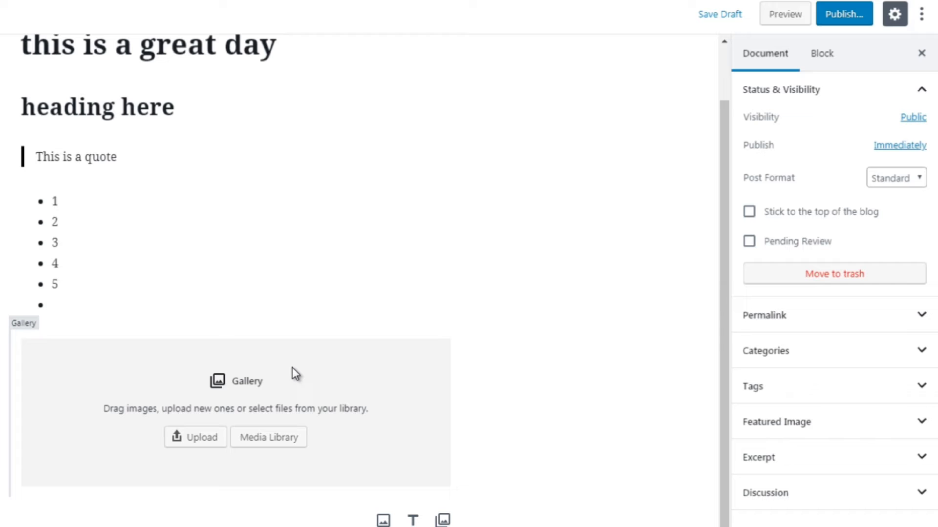
# Duplicate the gallery block, then remove the duplicate copy
pyautogui.click(121, 362)
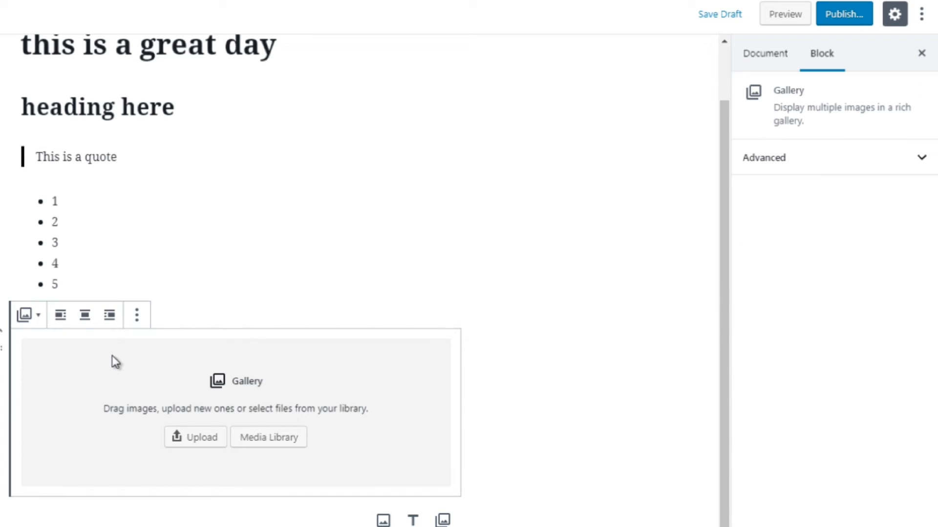
pyautogui.click(138, 319)
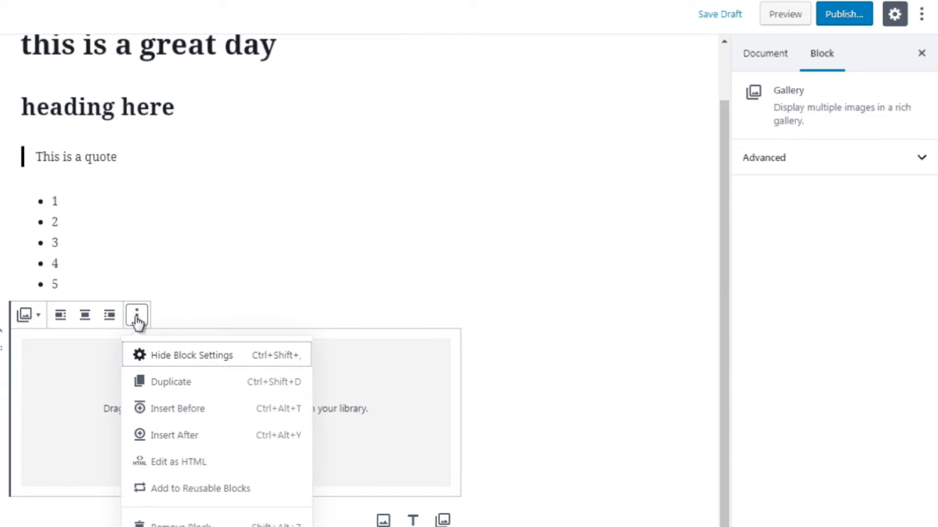
pyautogui.click(189, 382)
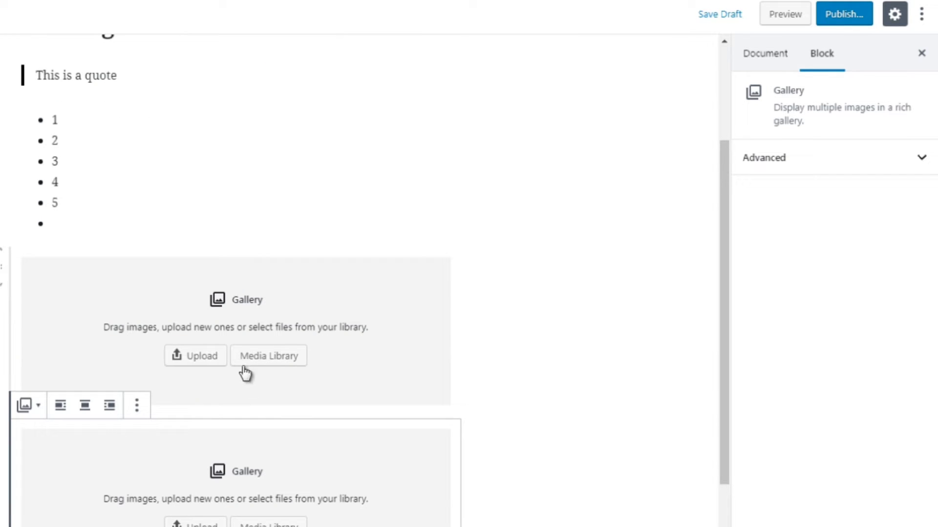
pyautogui.click(142, 414)
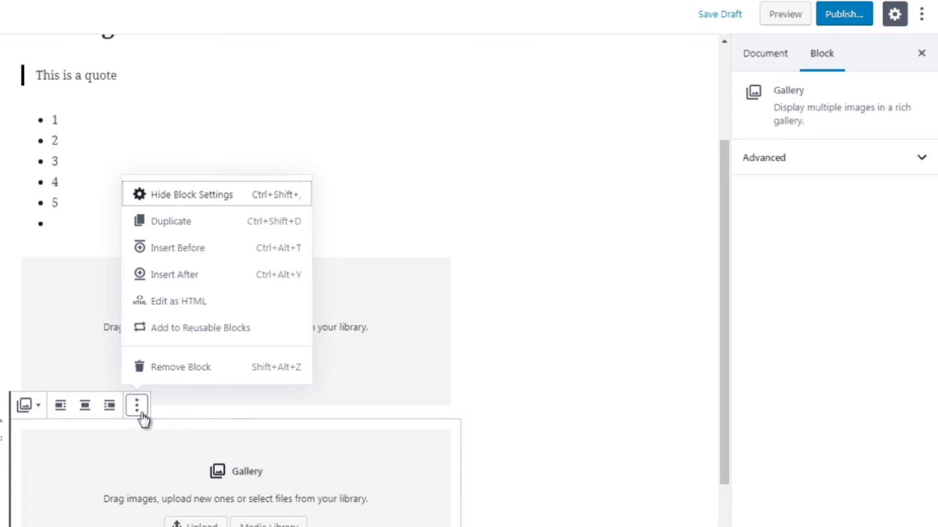
pyautogui.click(179, 374)
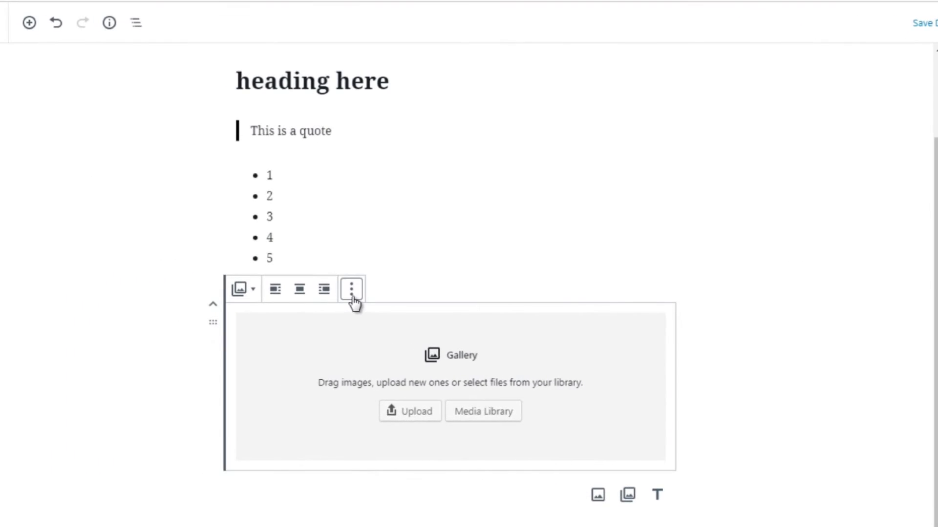
# Insert an empty block before the gallery block using its options menu
pyautogui.click(137, 284)
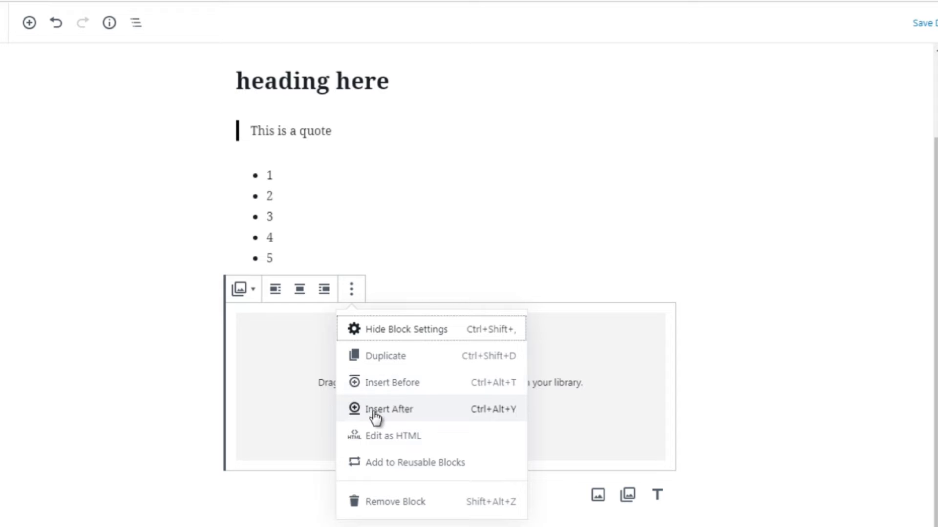
pyautogui.click(373, 385)
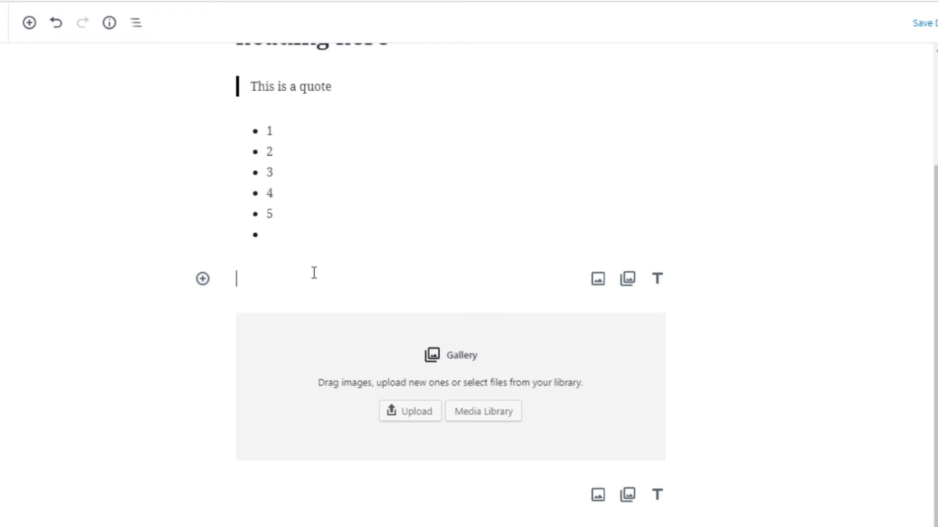
pyautogui.click(141, 378)
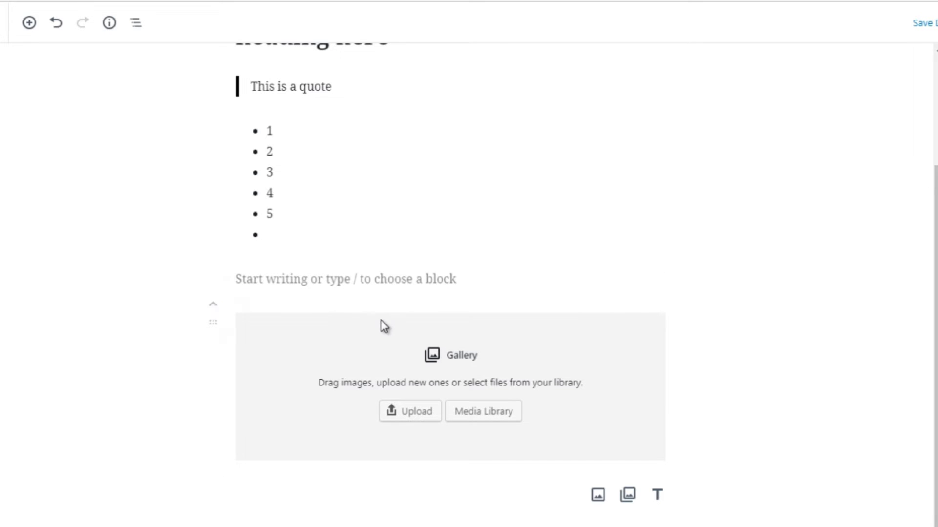
pyautogui.click(342, 333)
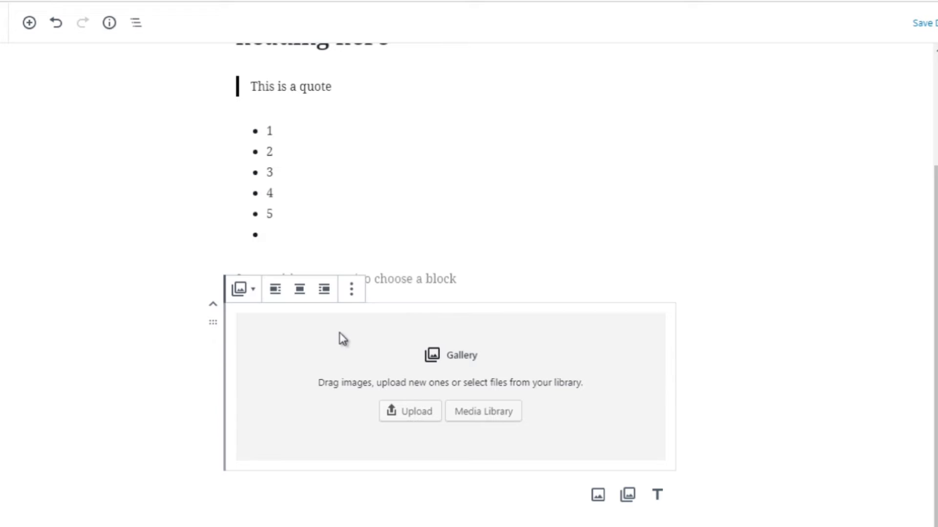
pyautogui.click(351, 290)
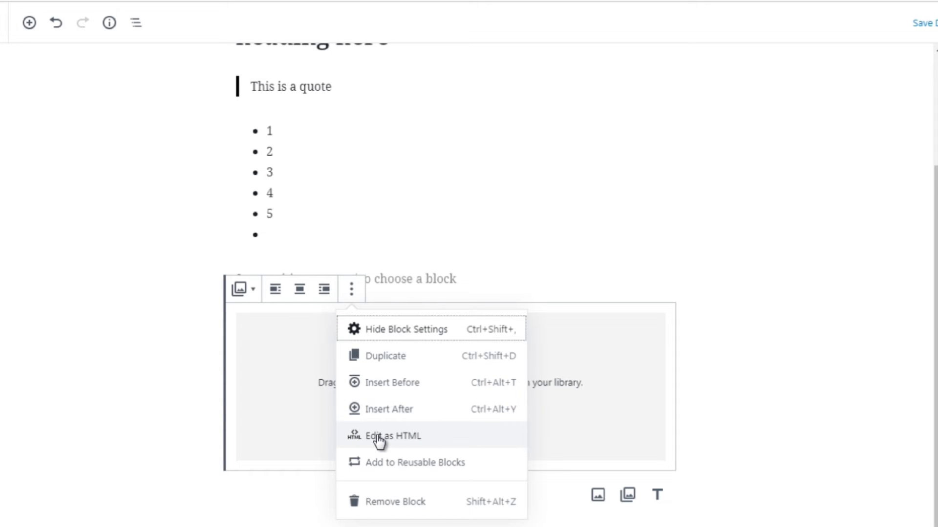
pyautogui.click(157, 288)
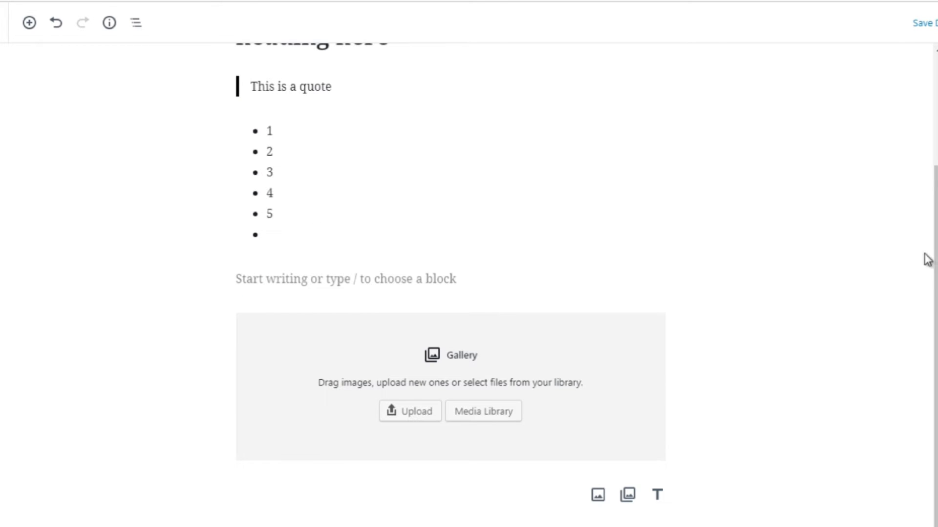
pyautogui.scroll(1, 933, 292)
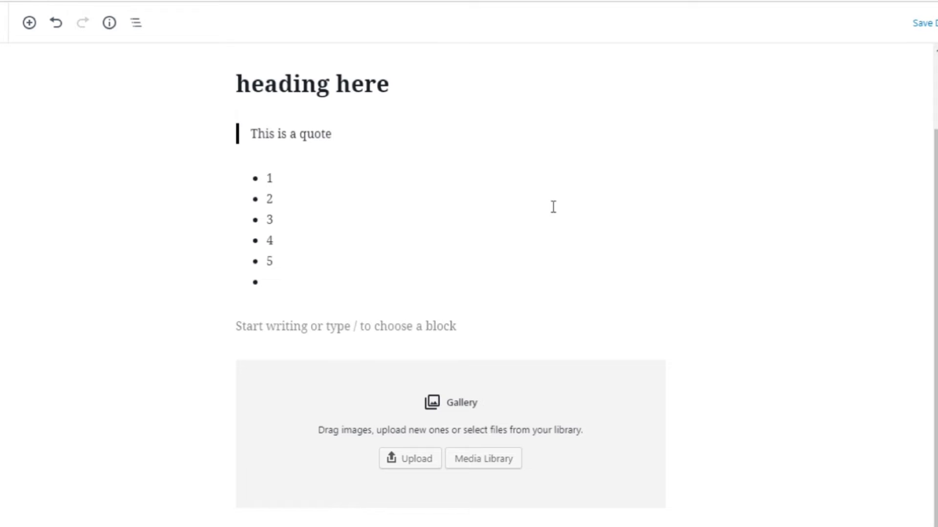
pyautogui.click(304, 235)
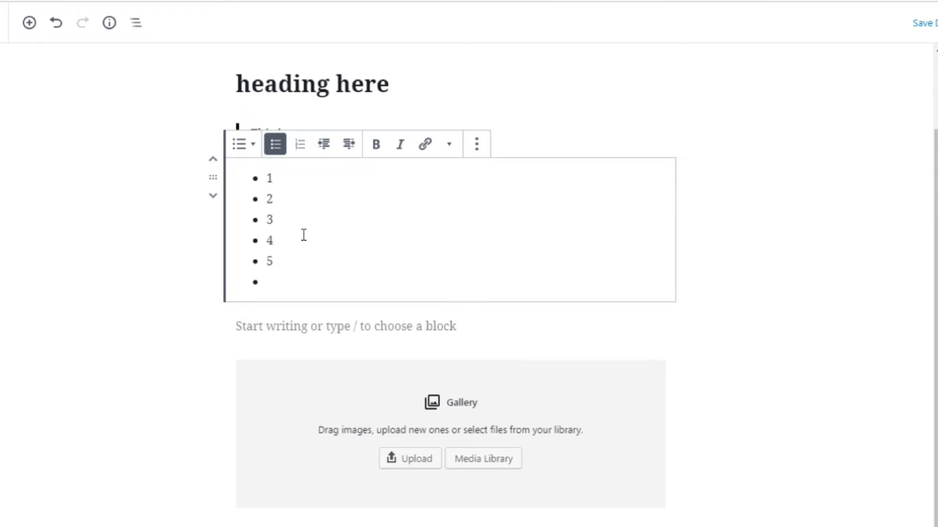
pyautogui.click(189, 301)
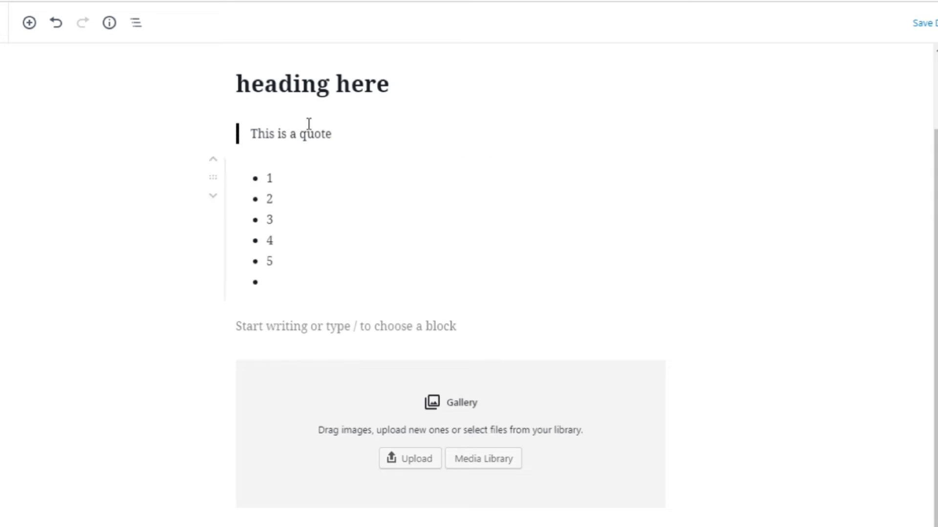
pyautogui.click(302, 138)
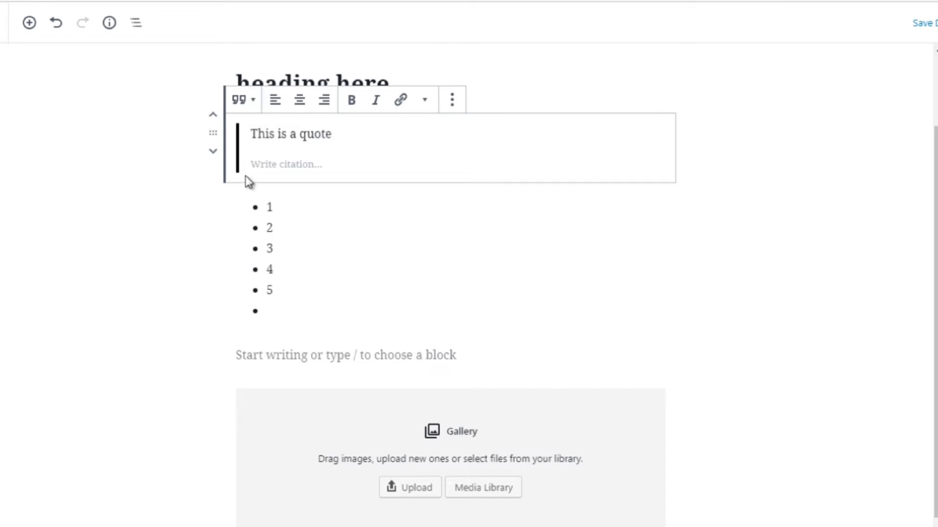
pyautogui.click(171, 248)
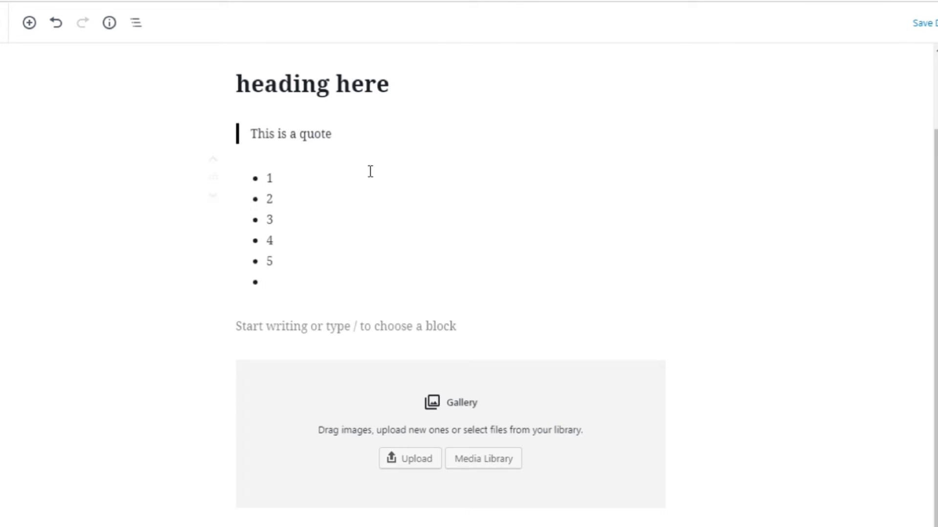
# Insert a paragraph block between the quote and the list containing 'this is a para'
pyautogui.click(450, 154)
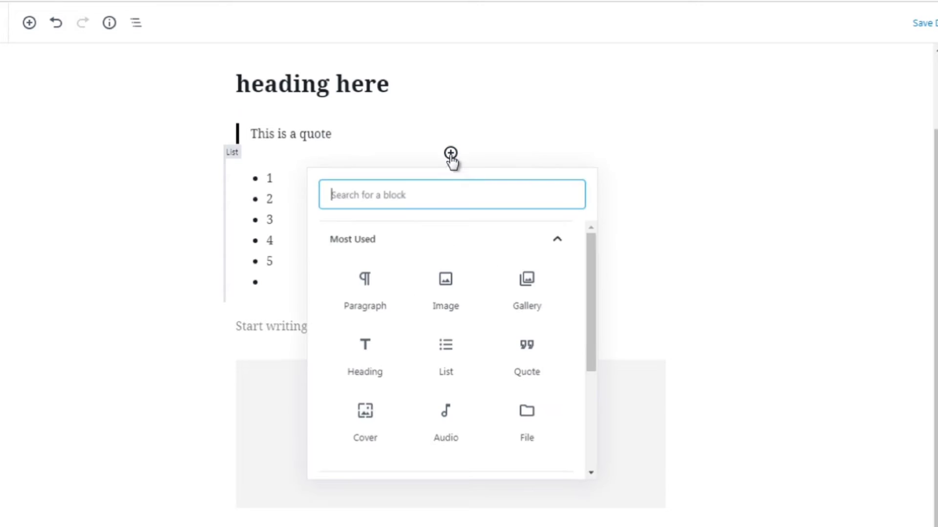
pyautogui.click(362, 295)
pyautogui.click(338, 289)
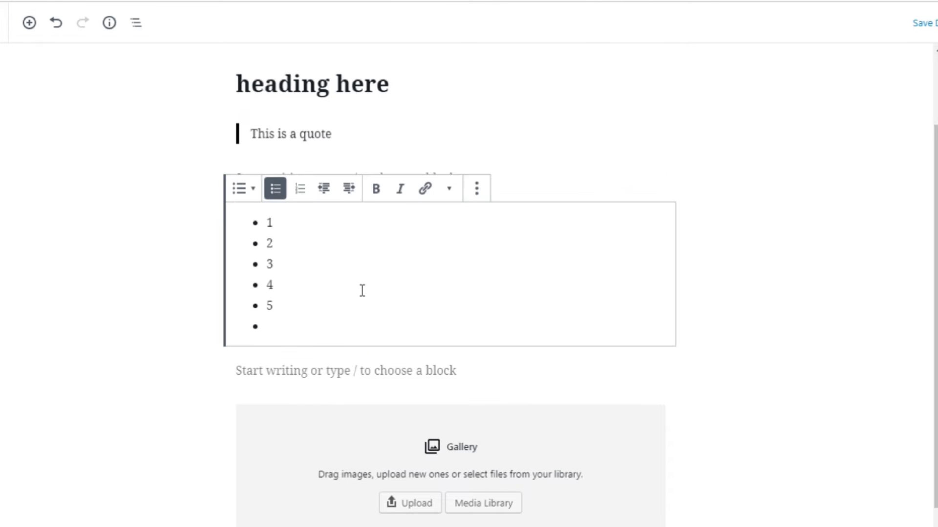
pyautogui.click(284, 178)
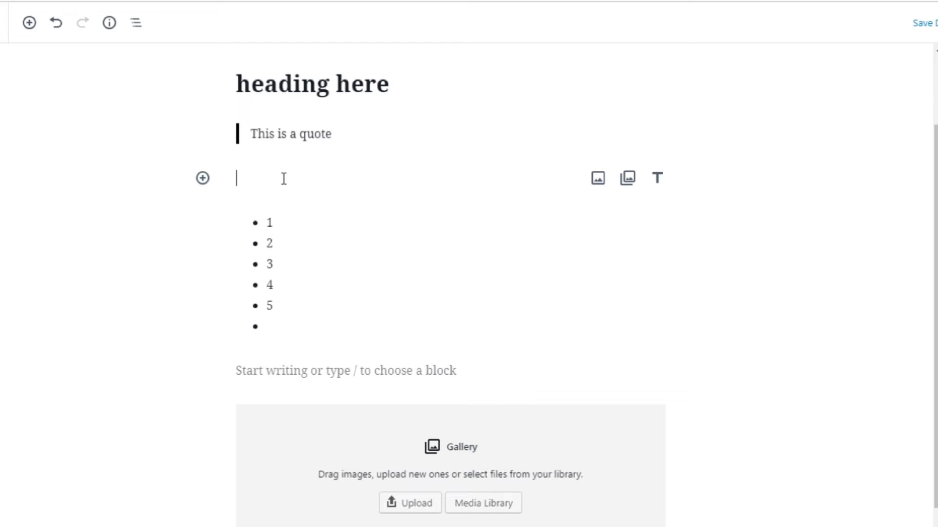
pyautogui.write('this is a ')
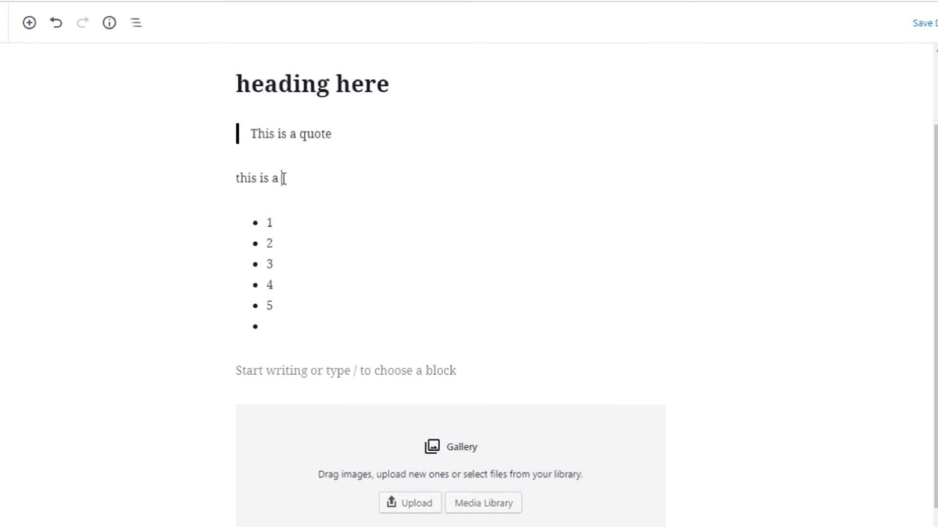
pyautogui.write('paragraph')
# Complete the paragraph text as 'this is a paragraph' and switch that block to editing as HTML
pyautogui.click(194, 222)
pyautogui.click(261, 180)
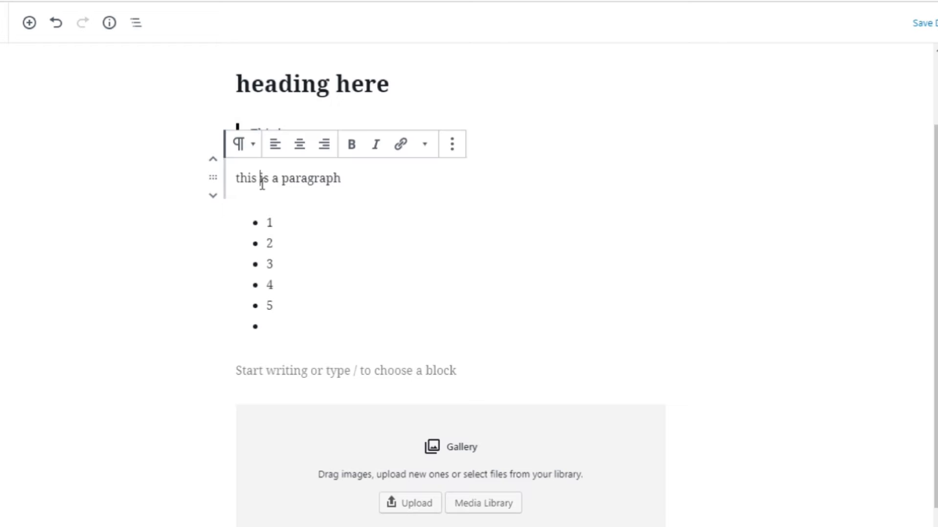
pyautogui.click(454, 149)
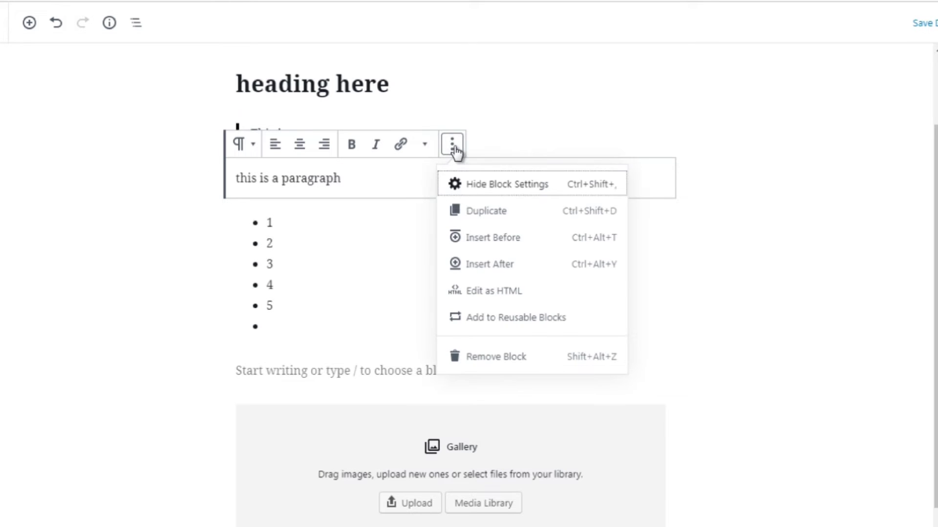
pyautogui.click(484, 293)
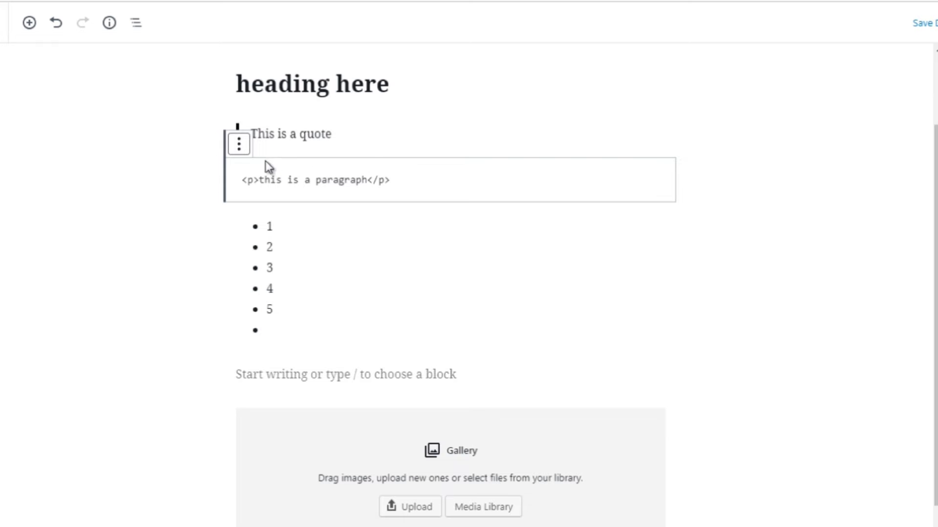
# Convert the paragraph block into a reusable block named Template1 and save it
pyautogui.click(242, 149)
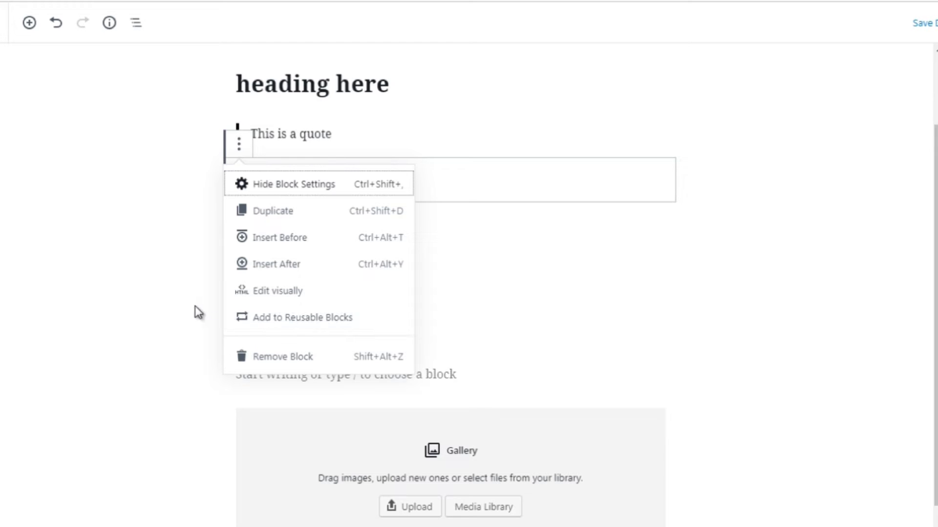
pyautogui.click(254, 318)
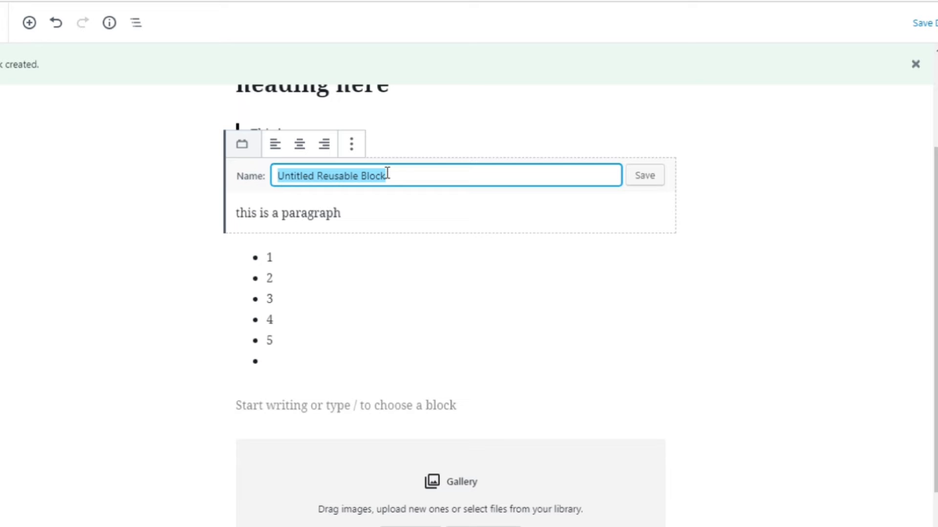
pyautogui.write('Template1')
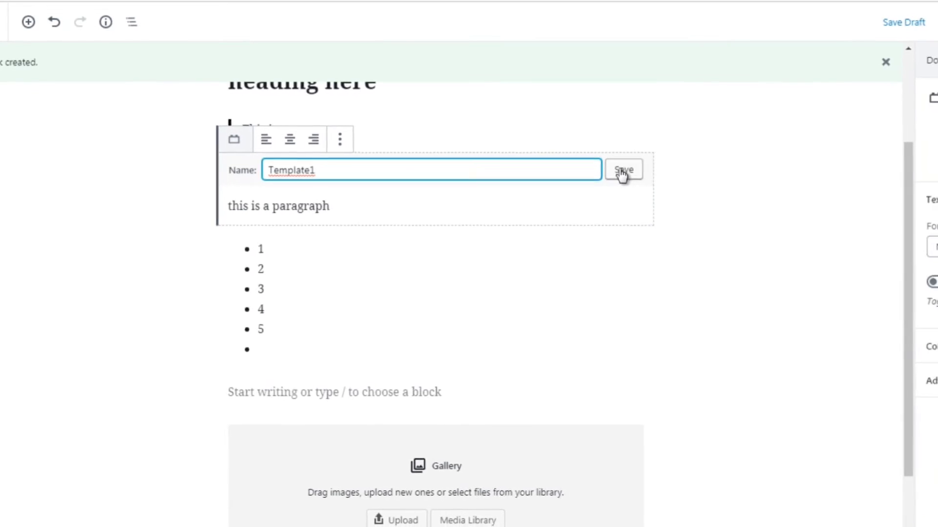
pyautogui.click(621, 172)
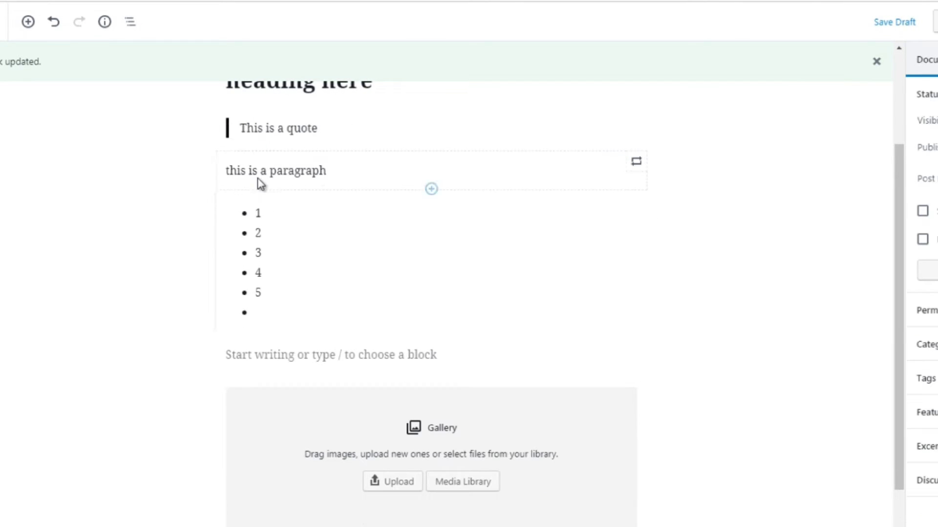
# Insert the Template1 reusable block between the paragraph and the list
pyautogui.click(431, 189)
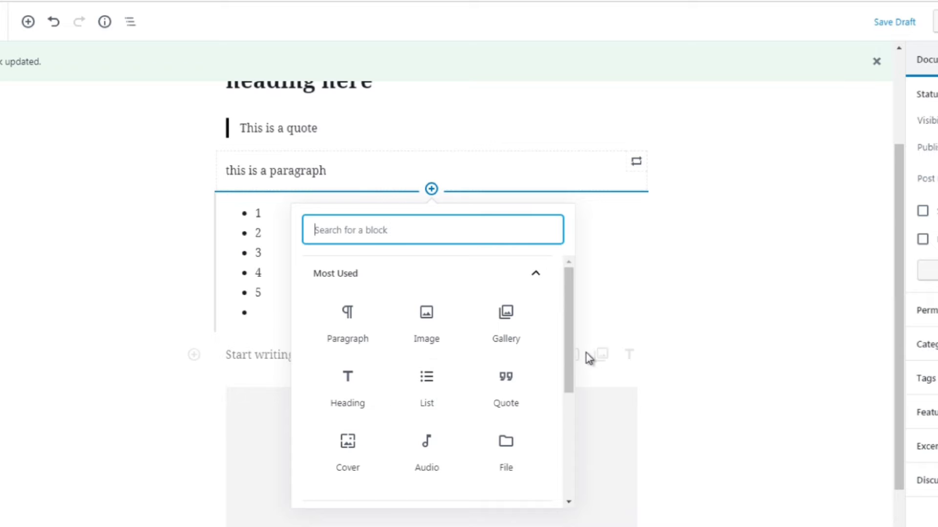
pyautogui.moveTo(567, 350); pyautogui.dragTo(566, 473)
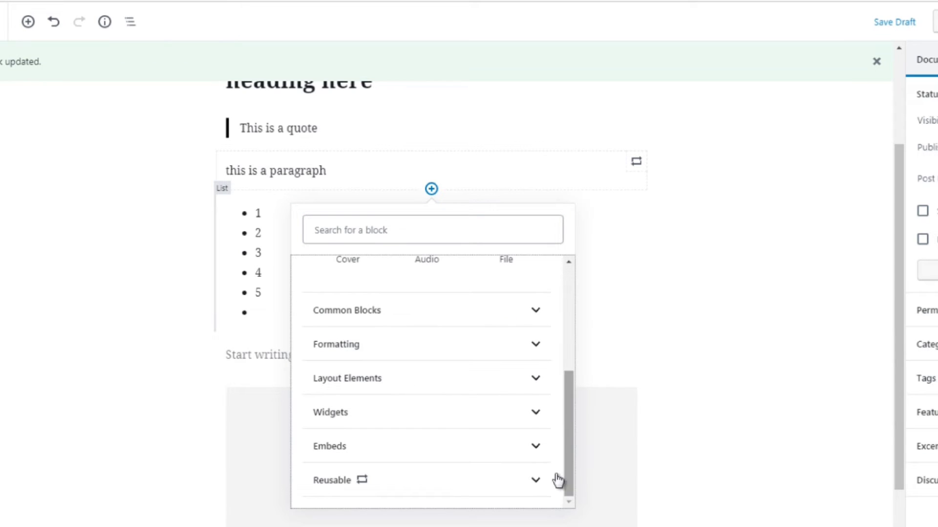
pyautogui.click(519, 485)
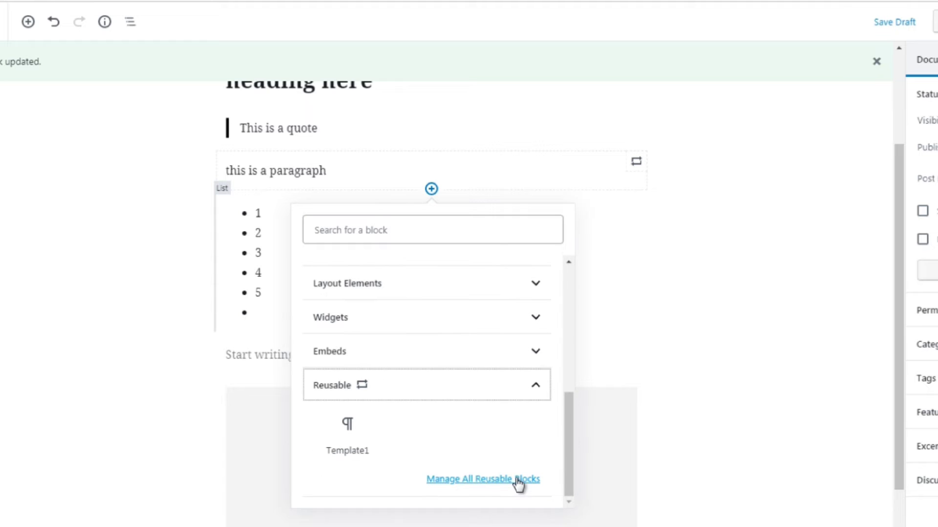
pyautogui.click(348, 435)
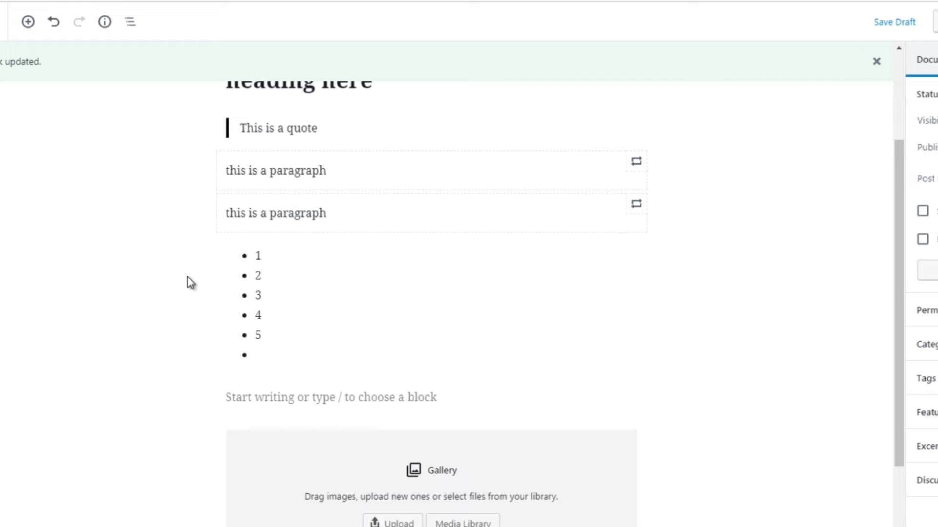
# Add an image block directly below the gallery block
pyautogui.scroll(-1, 895, 318)
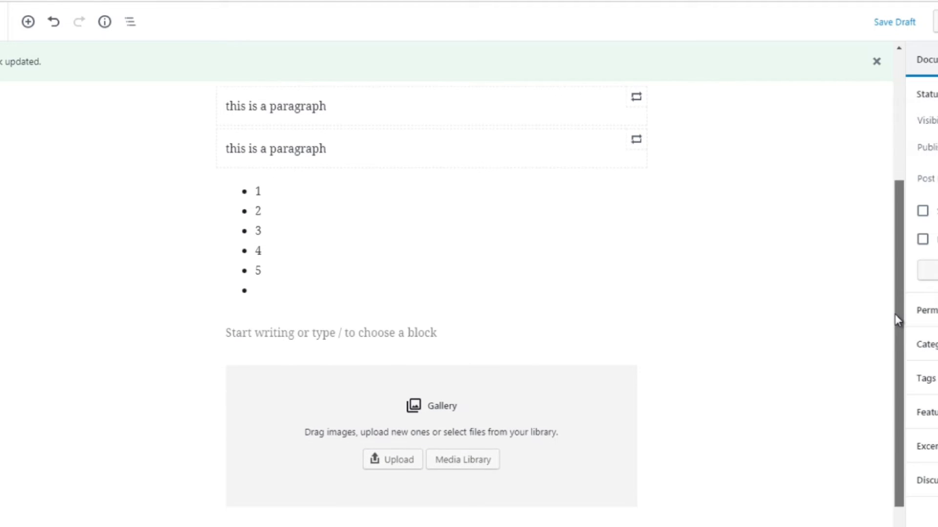
pyautogui.scroll(-1, 895, 337)
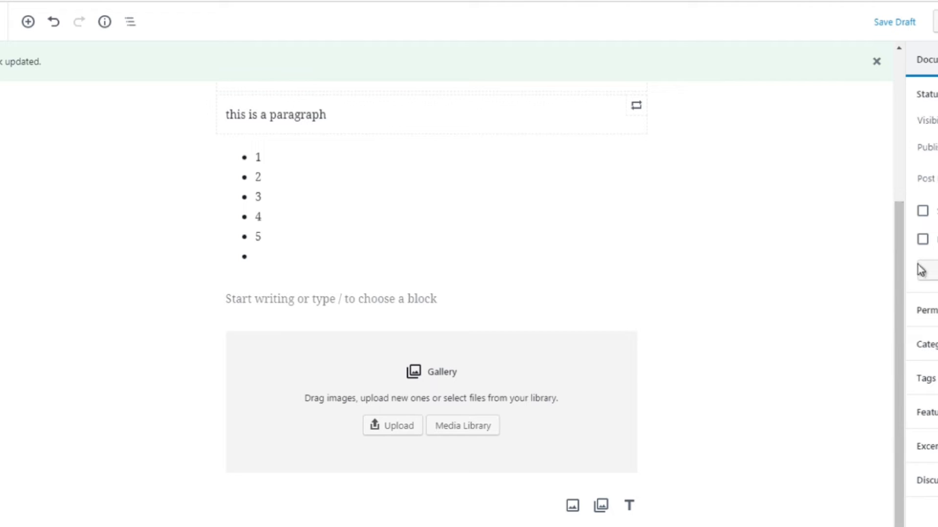
pyautogui.scroll(-1, 895, 320)
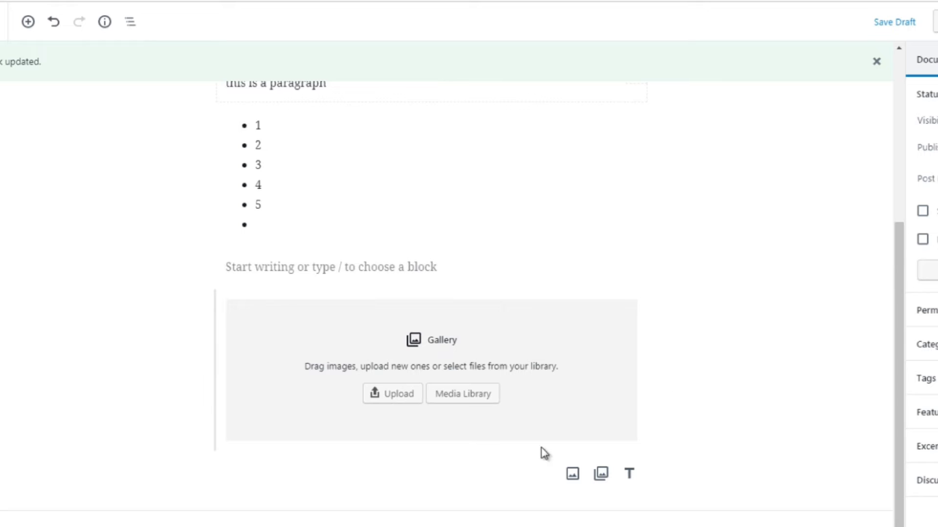
pyautogui.click(509, 393)
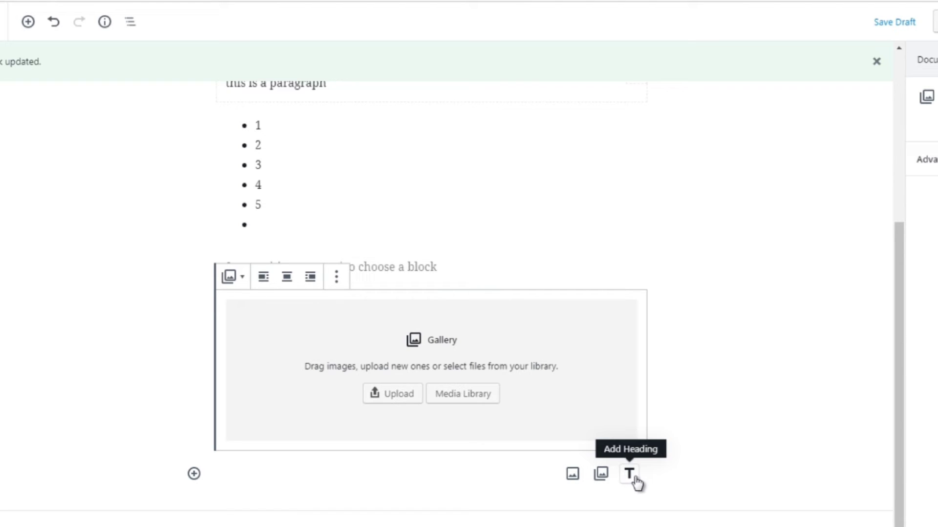
pyautogui.click(571, 475)
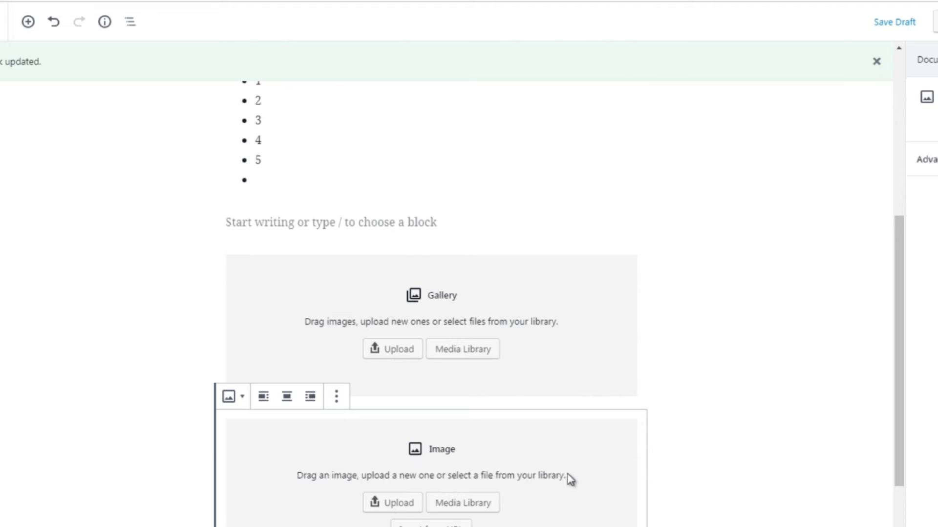
# Insert a Shortcode block from the Widgets category below the image block
pyautogui.moveTo(901, 345); pyautogui.dragTo(896, 409)
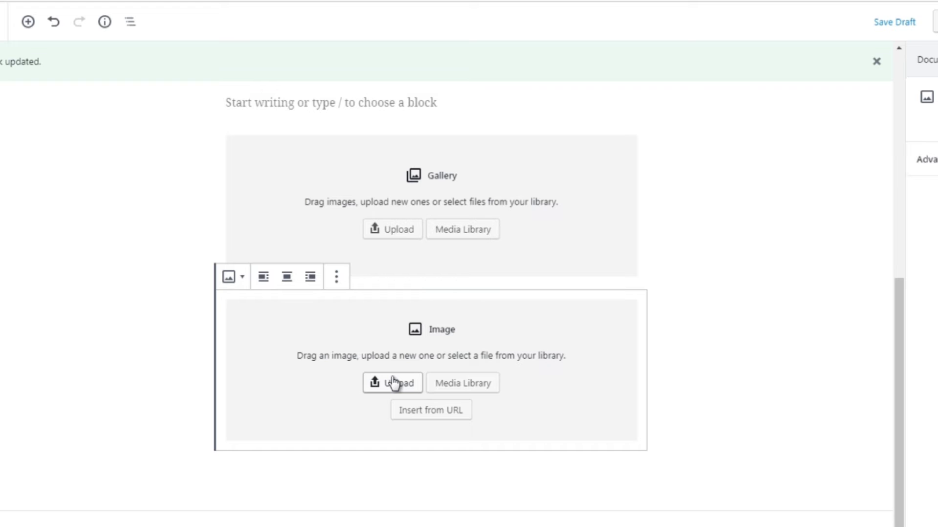
pyautogui.click(193, 334)
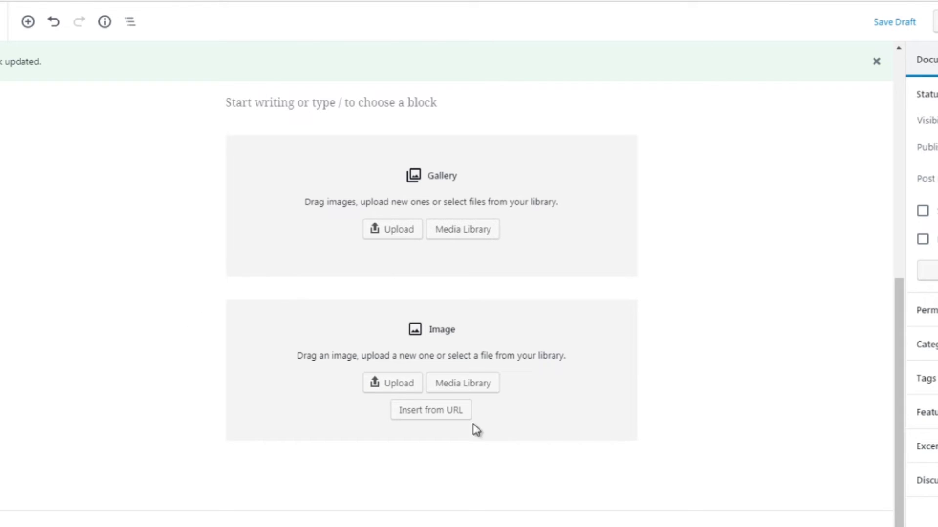
pyautogui.click(433, 439)
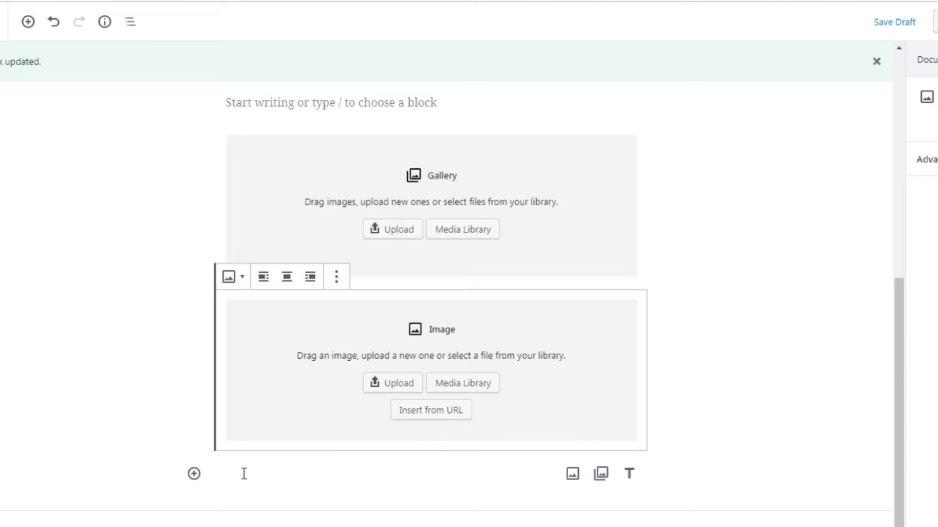
pyautogui.click(194, 475)
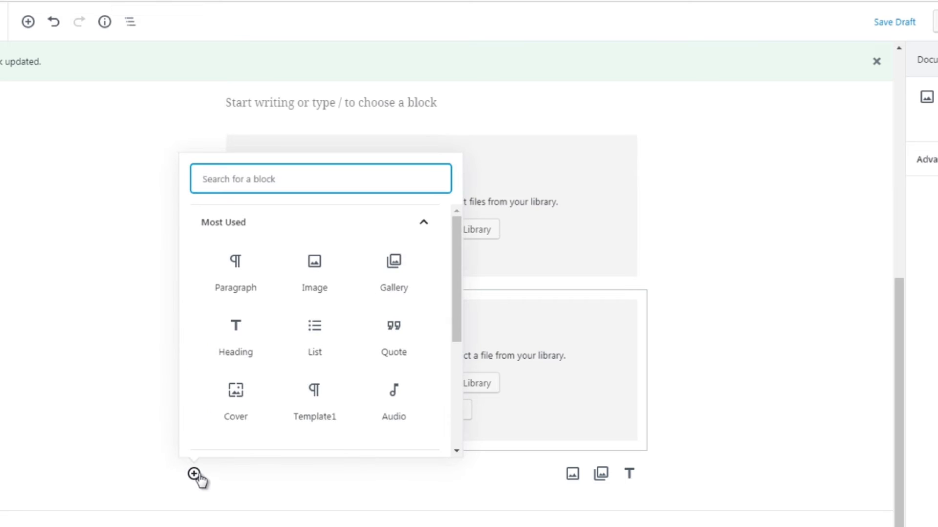
pyautogui.moveTo(459, 327)
pyautogui.mouseDown()
pyautogui.moveTo(458, 369)
pyautogui.moveTo(456, 319)
pyautogui.mouseUp()
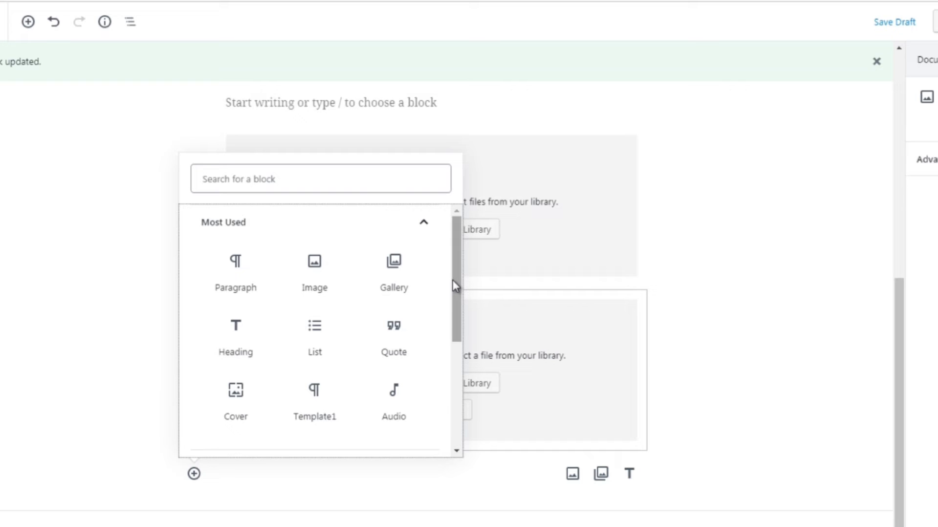
pyautogui.moveTo(453, 281); pyautogui.dragTo(449, 397)
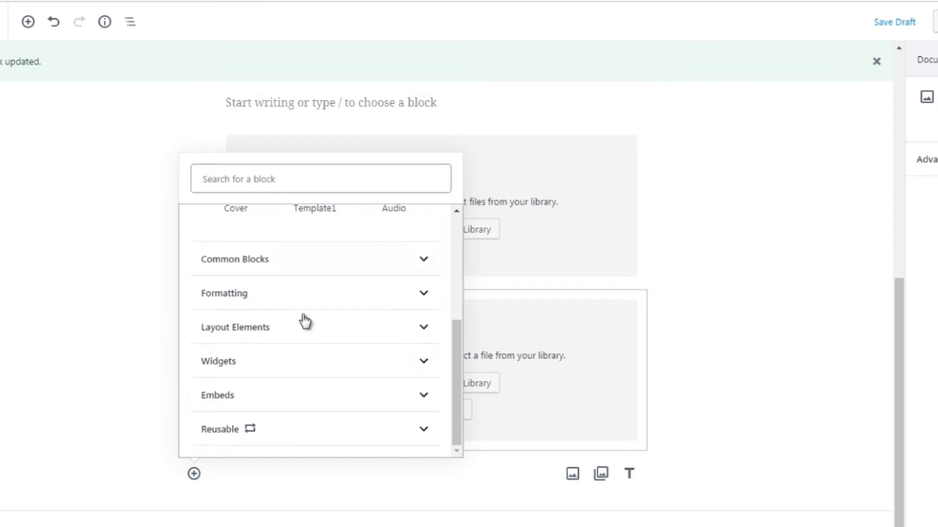
pyautogui.click(360, 267)
pyautogui.moveTo(453, 317); pyautogui.dragTo(435, 412)
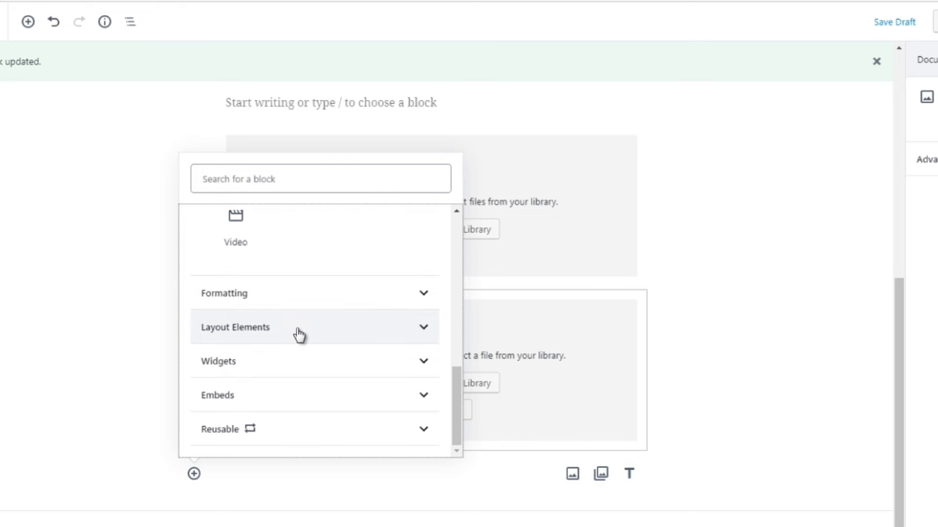
pyautogui.click(299, 364)
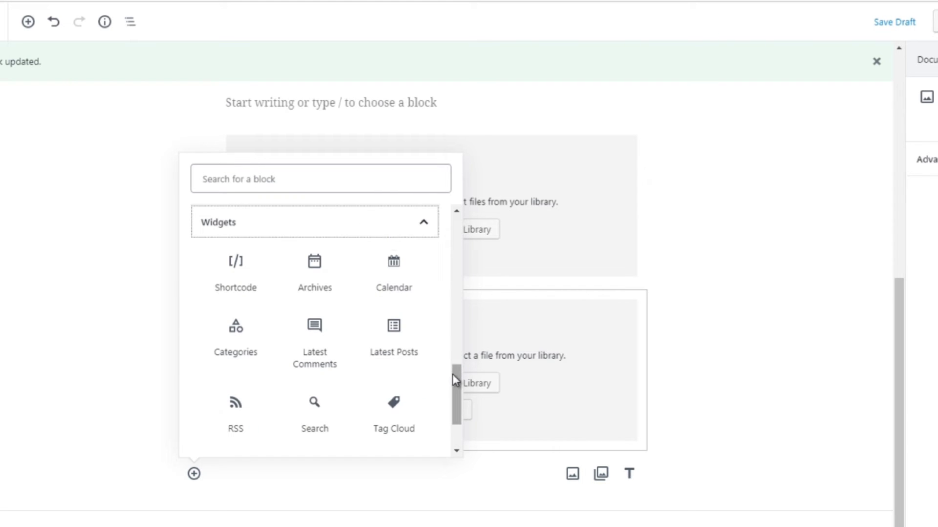
pyautogui.moveTo(452, 374); pyautogui.dragTo(452, 373)
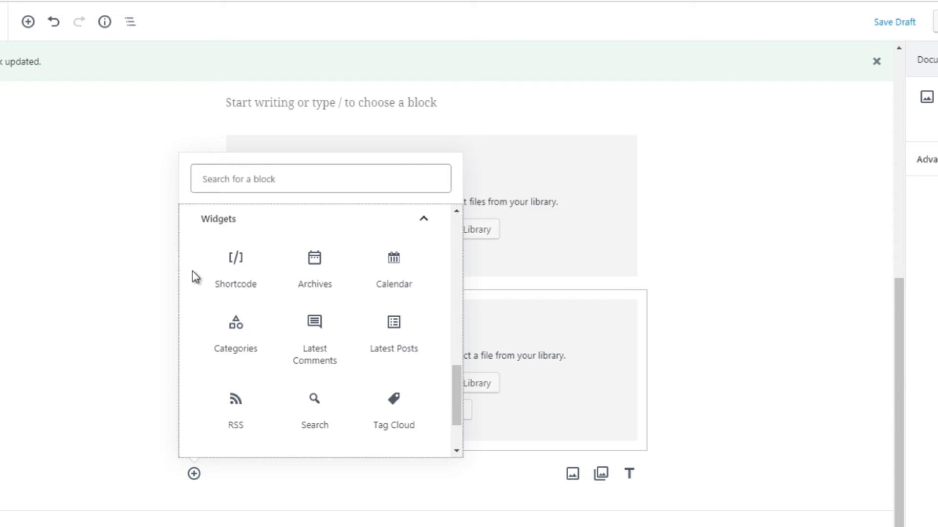
pyautogui.click(227, 268)
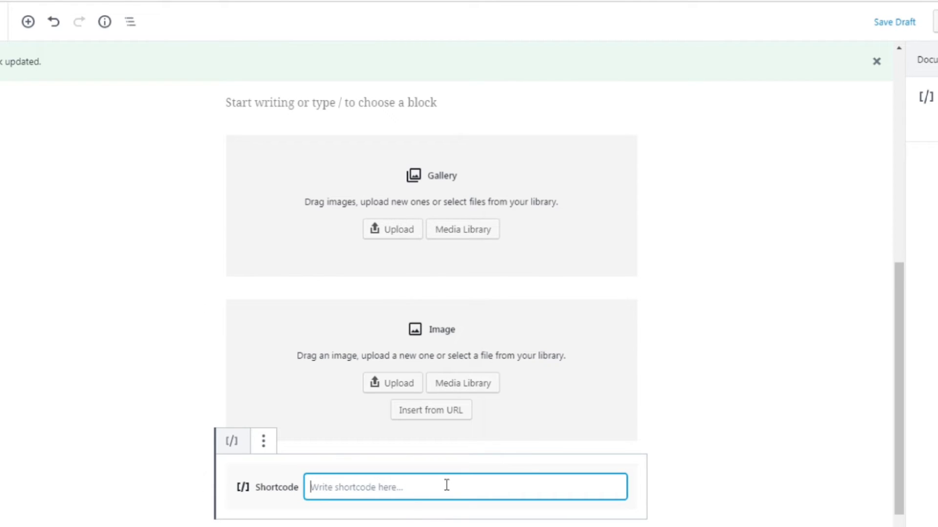
# Use block navigation to jump to the list block
pyautogui.moveTo(905, 350); pyautogui.dragTo(901, 397)
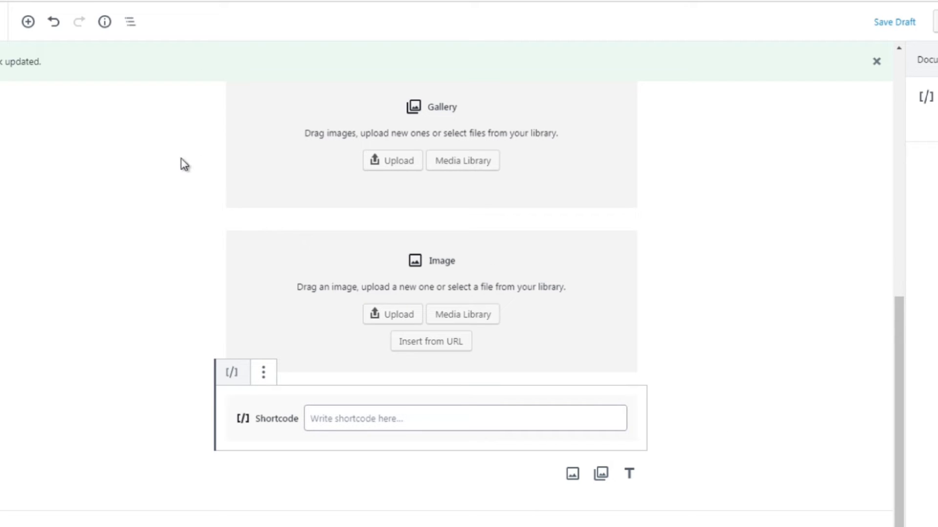
pyautogui.click(130, 22)
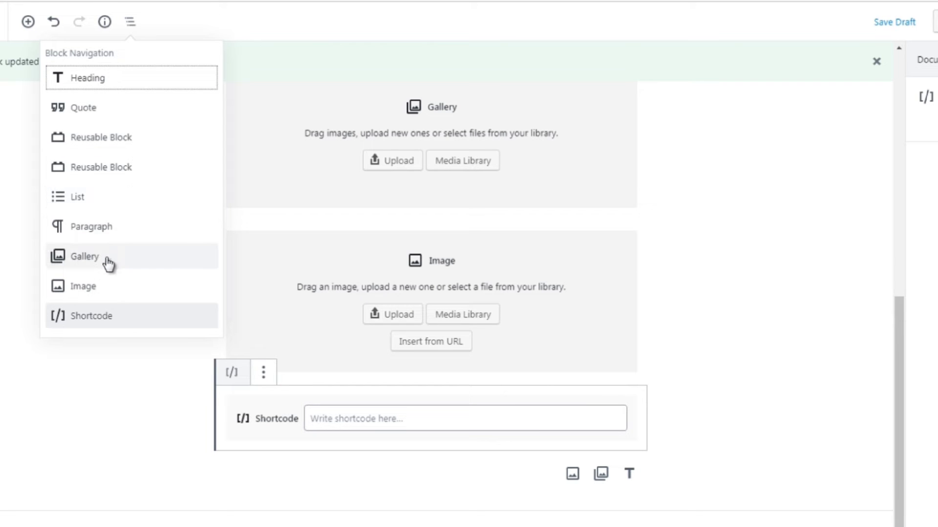
pyautogui.click(77, 198)
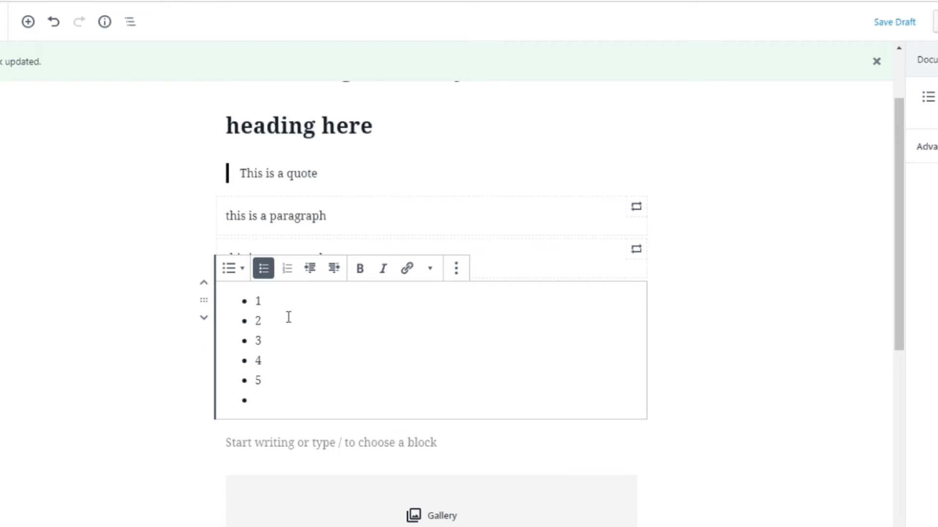
pyautogui.click(186, 239)
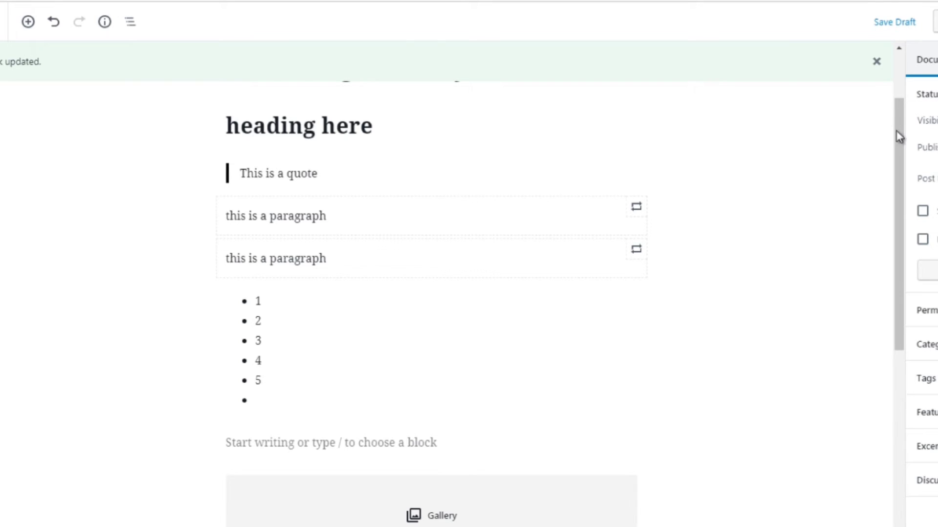
# Use block navigation to jump to the image block
pyautogui.moveTo(896, 132)
pyautogui.mouseDown()
pyautogui.moveTo(906, 154)
pyautogui.moveTo(903, 138)
pyautogui.mouseUp()
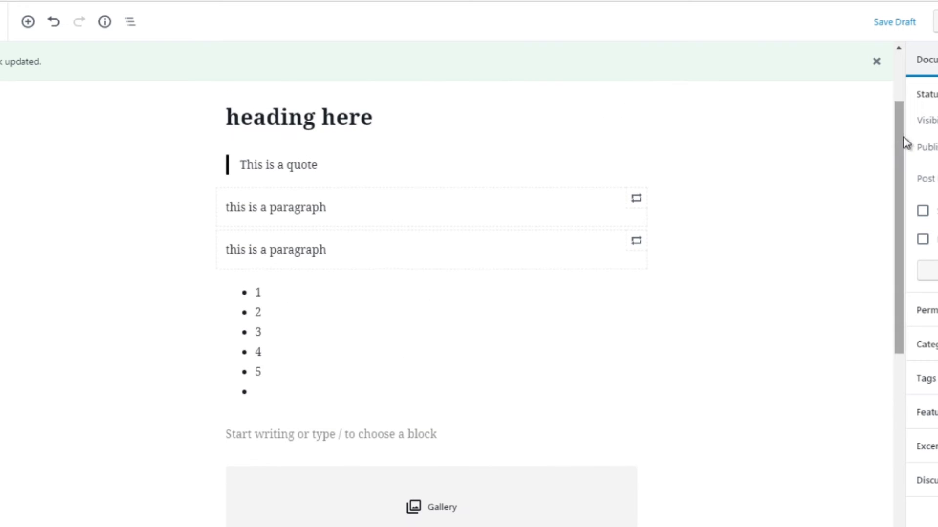
pyautogui.click(129, 29)
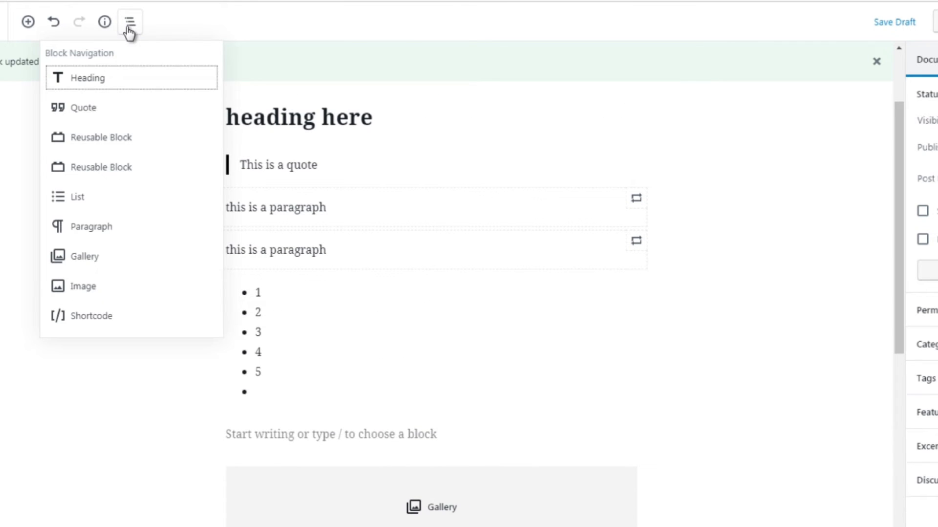
pyautogui.click(93, 292)
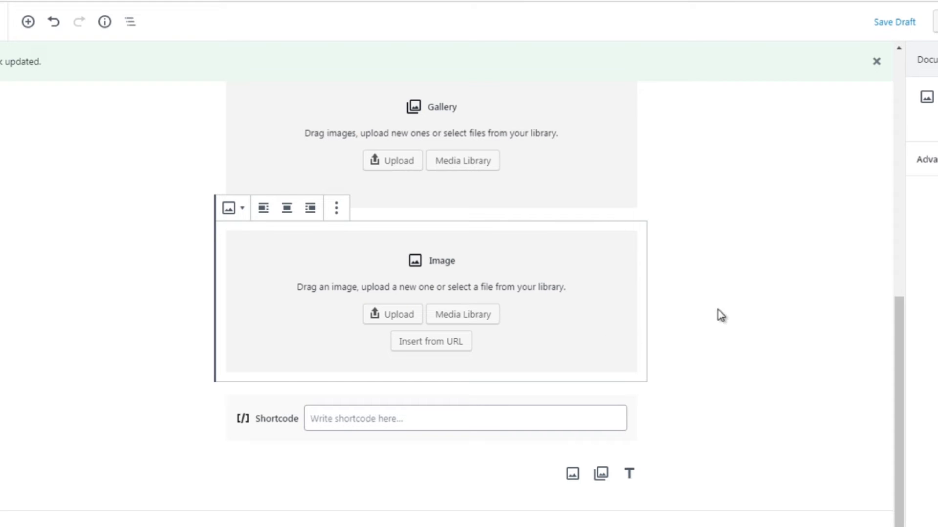
# Open the settings sidebar, dismiss the notice, and view the block settings of the gallery and image blocks
pyautogui.click(757, 196)
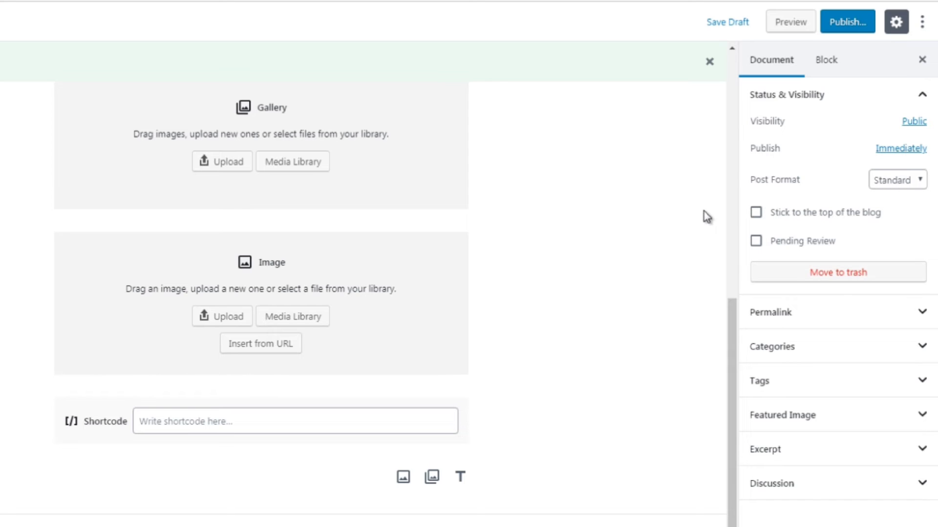
pyautogui.click(709, 61)
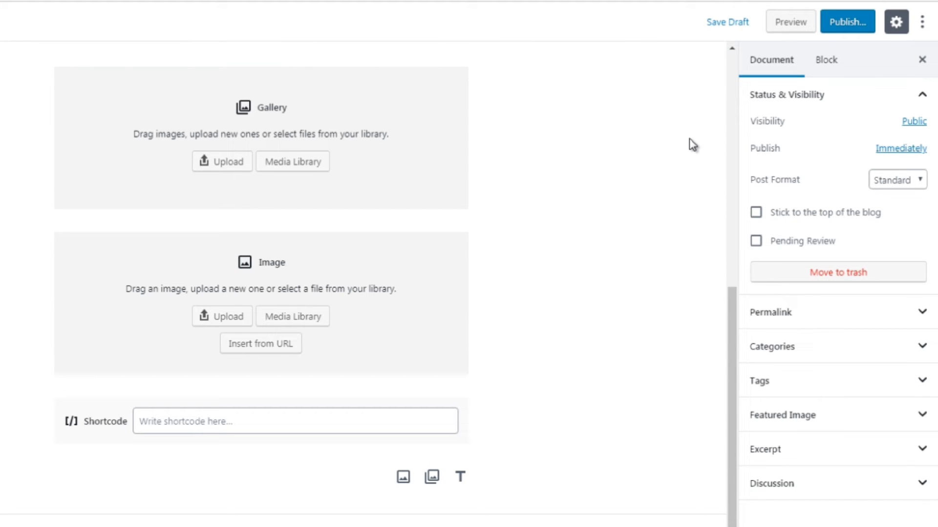
pyautogui.click(408, 165)
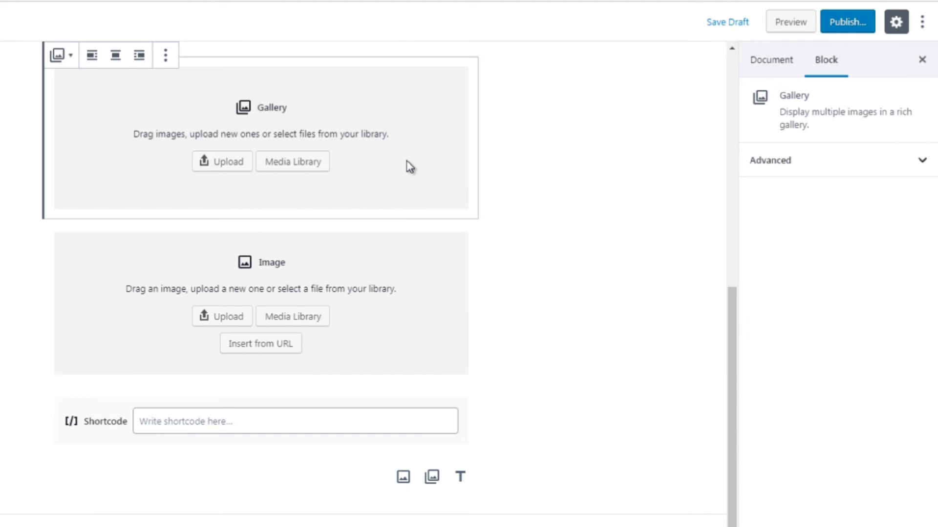
pyautogui.click(403, 268)
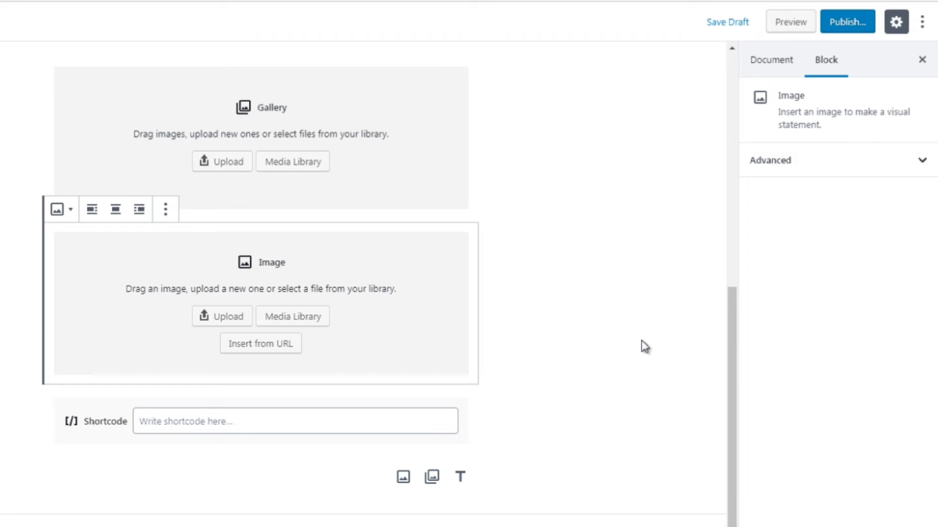
# Examine the heading block's toolbar and text selection options near the top of the post
pyautogui.moveTo(732, 337); pyautogui.dragTo(736, 130)
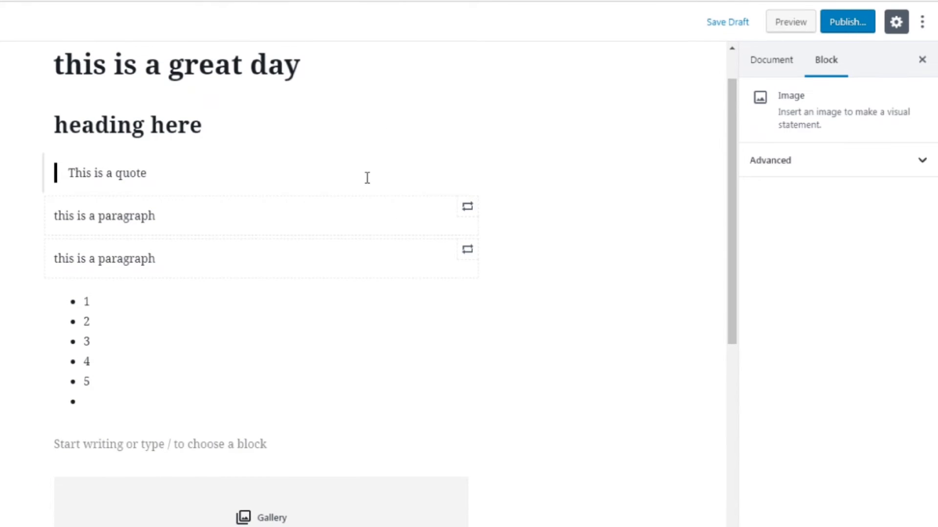
pyautogui.click(197, 124)
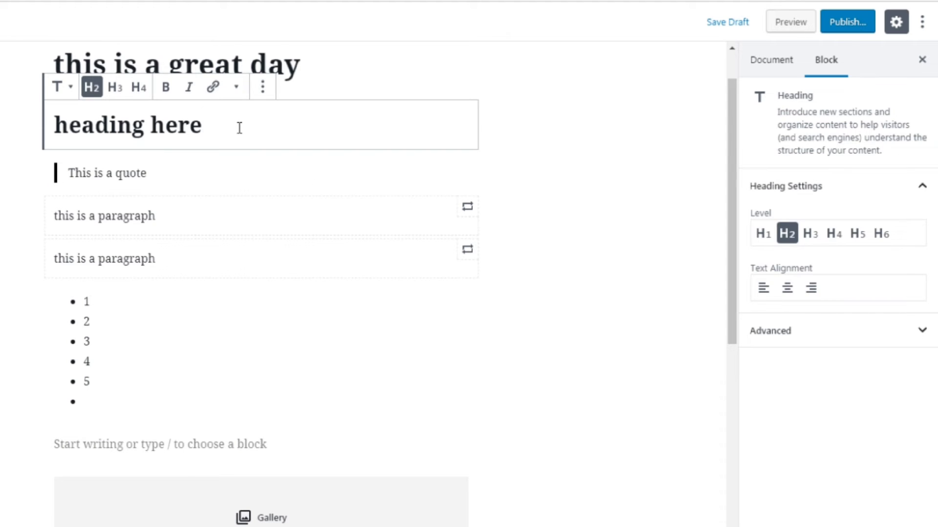
pyautogui.moveTo(226, 127); pyautogui.dragTo(57, 125)
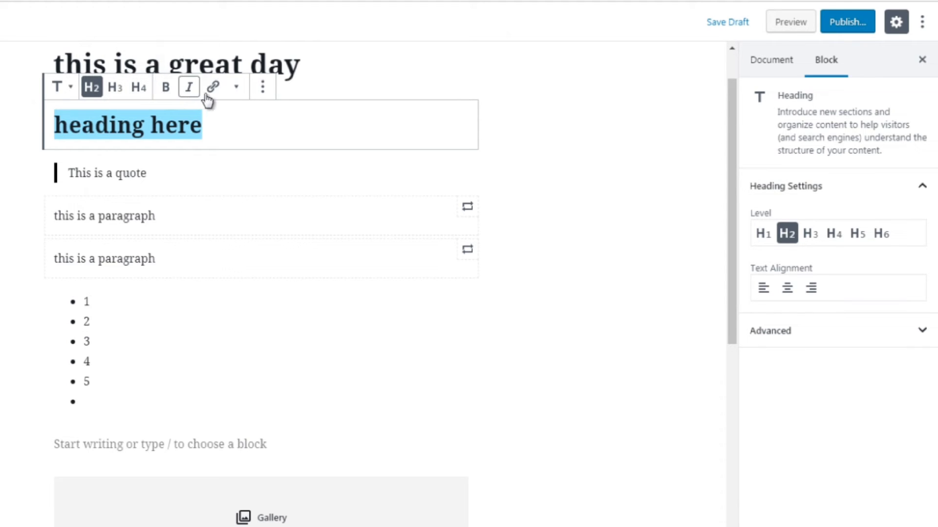
pyautogui.click(263, 89)
pyautogui.click(538, 172)
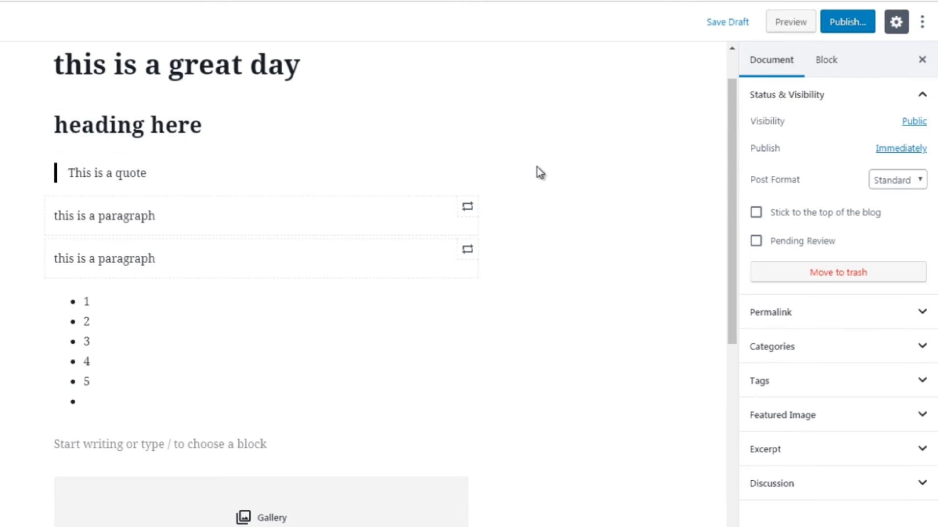
pyautogui.moveTo(218, 127); pyautogui.dragTo(66, 125)
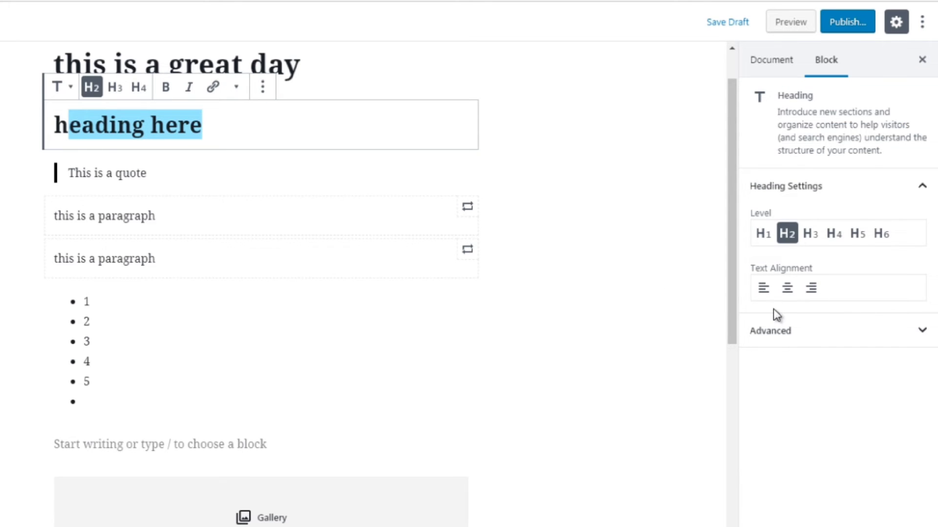
pyautogui.click(236, 121)
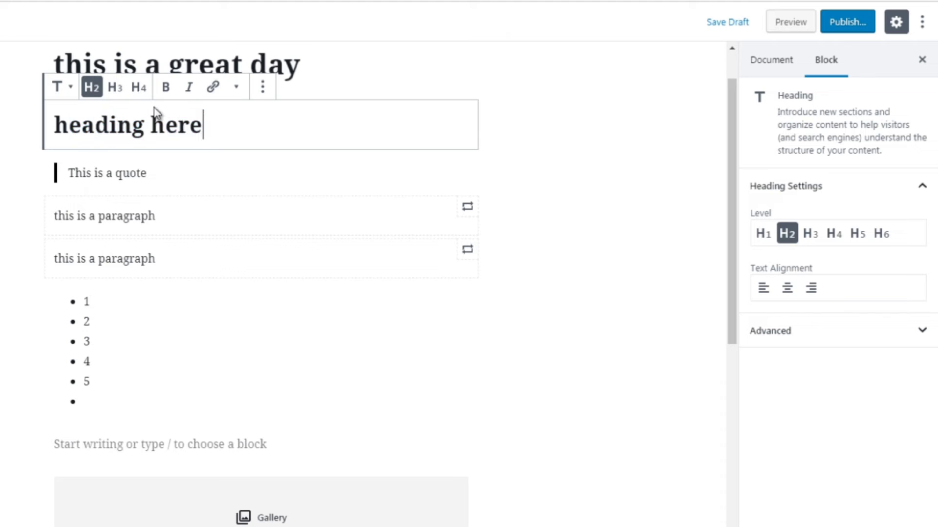
pyautogui.moveTo(202, 125); pyautogui.dragTo(262, 146)
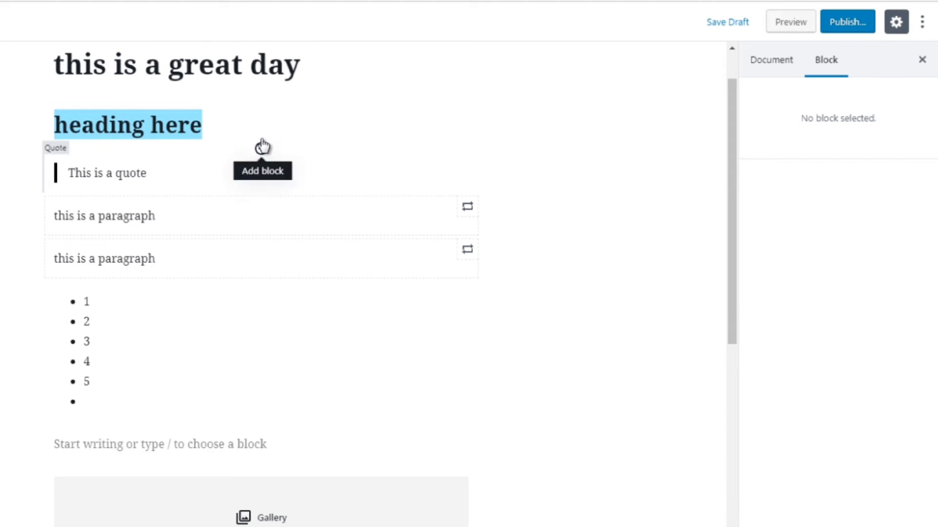
pyautogui.click(221, 128)
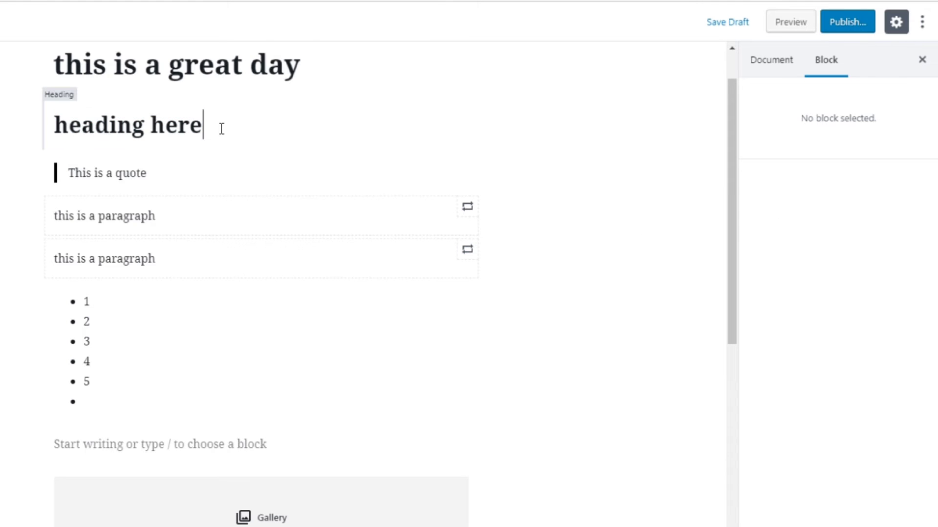
# Select the heading block's text and expand its Advanced settings panel
pyautogui.click(197, 175)
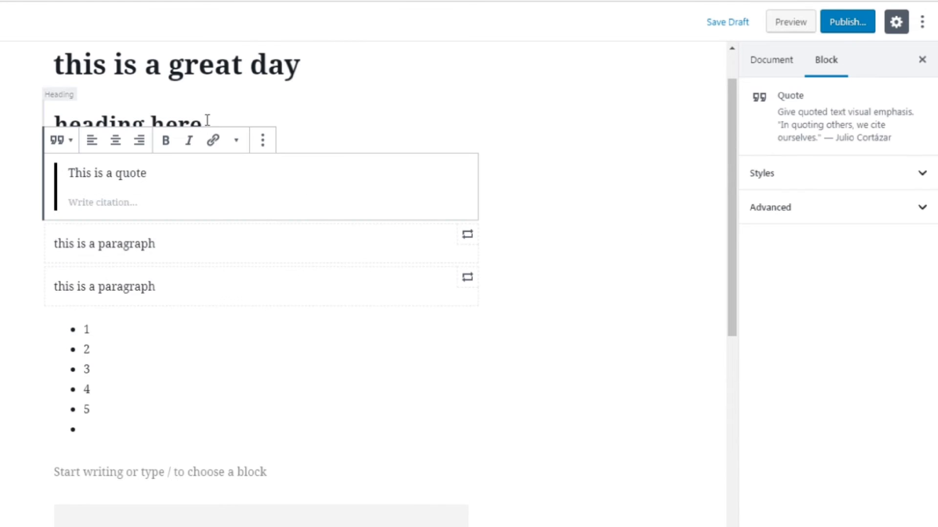
pyautogui.click(205, 119)
pyautogui.moveTo(206, 121); pyautogui.dragTo(55, 123)
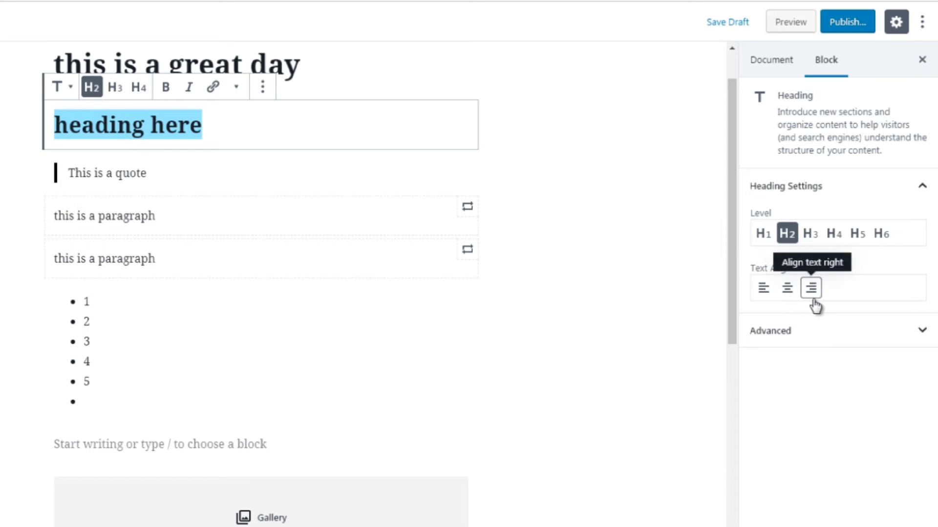
pyautogui.click(797, 332)
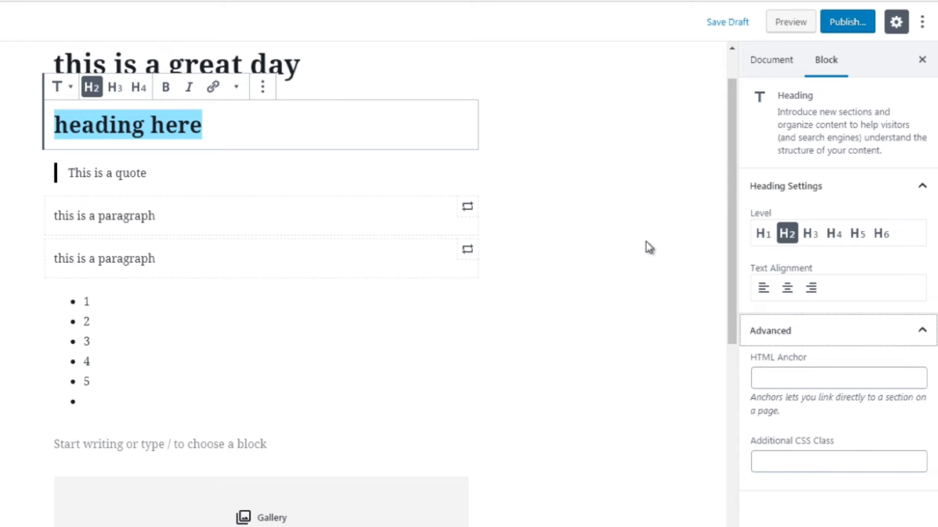
# Switch the list block to a numbered list and back to a bulleted list
pyautogui.click(114, 331)
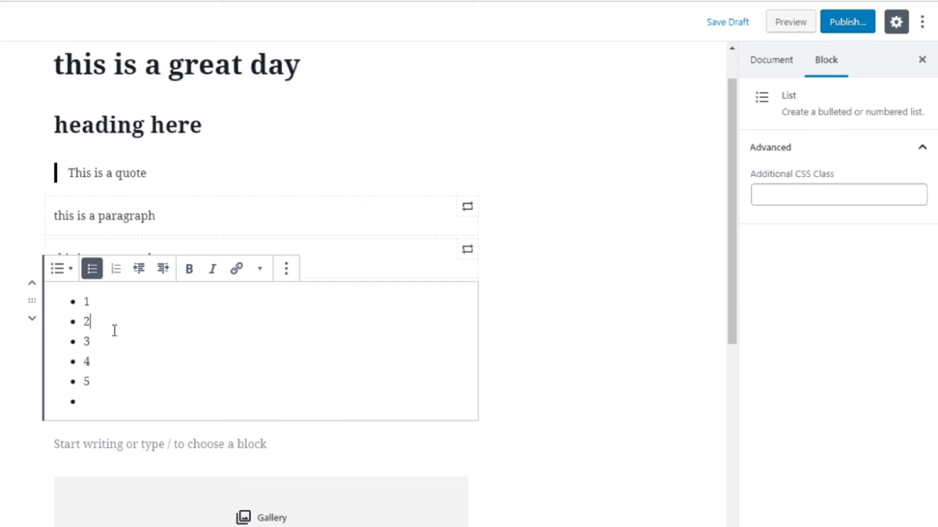
pyautogui.click(120, 300)
pyautogui.moveTo(99, 394); pyautogui.dragTo(83, 305)
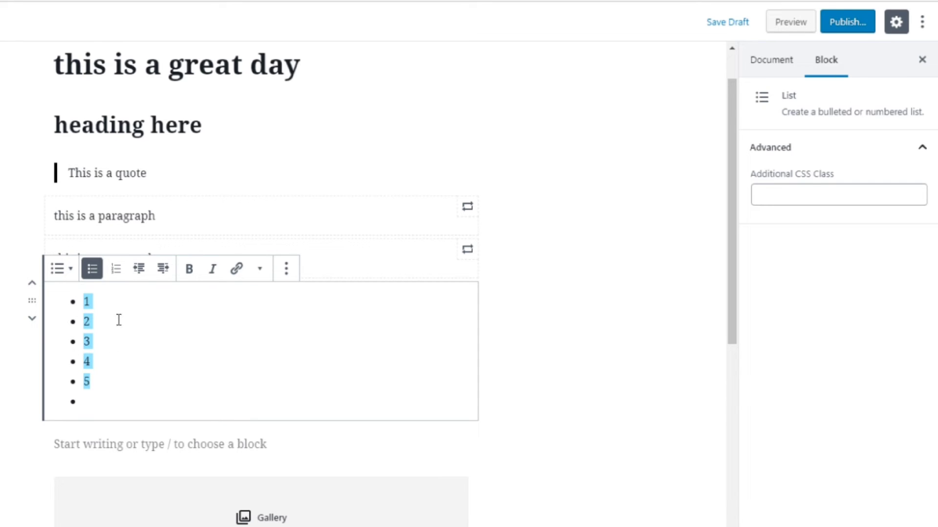
pyautogui.click(116, 270)
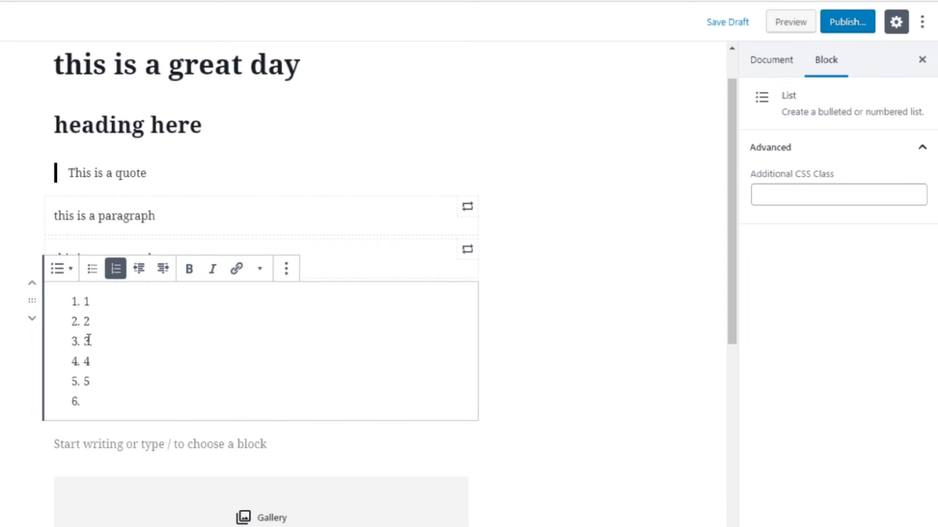
pyautogui.click(93, 271)
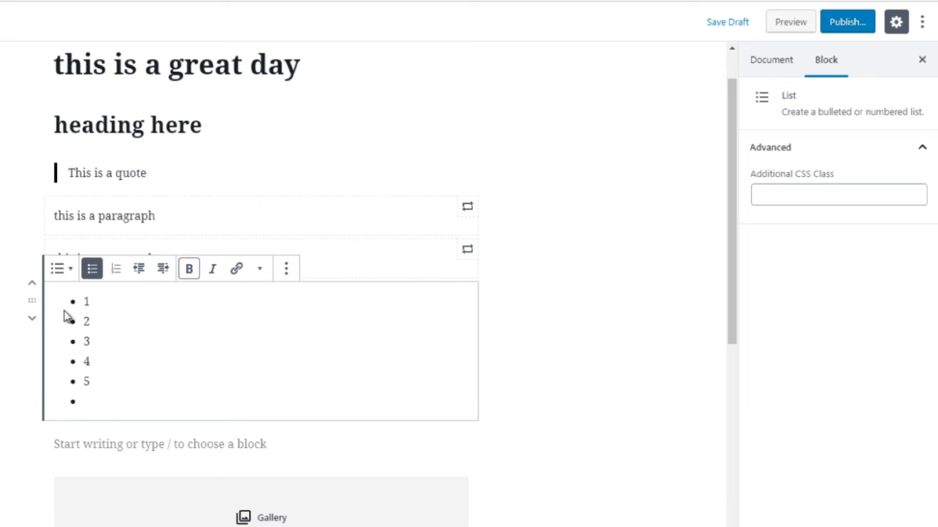
# Make the first list item, 1, bold and italic
pyautogui.doubleClick(91, 302)
pyautogui.click(189, 271)
pyautogui.click(212, 271)
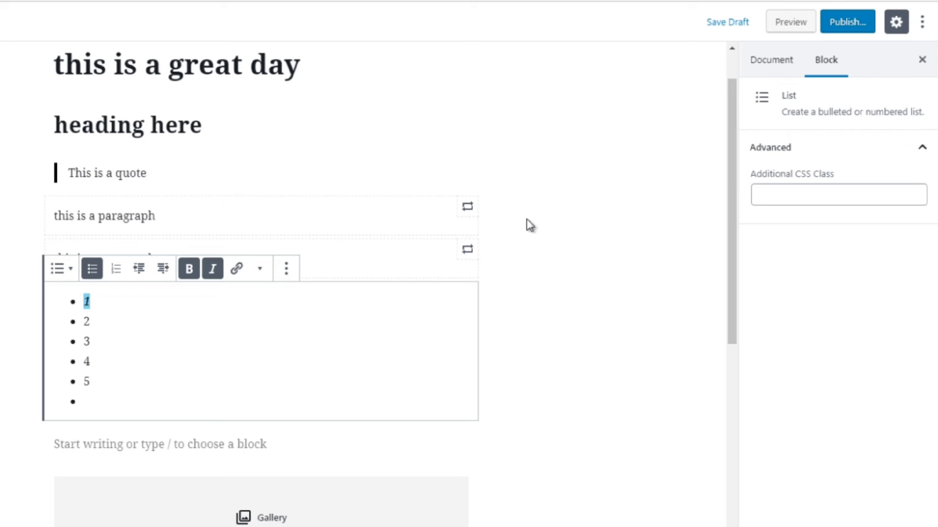
# Open the document's Post Format options and leave it on Standard
pyautogui.scroll(-1, 718, 269)
pyautogui.scroll(-6, 718, 269)
pyautogui.click(537, 348)
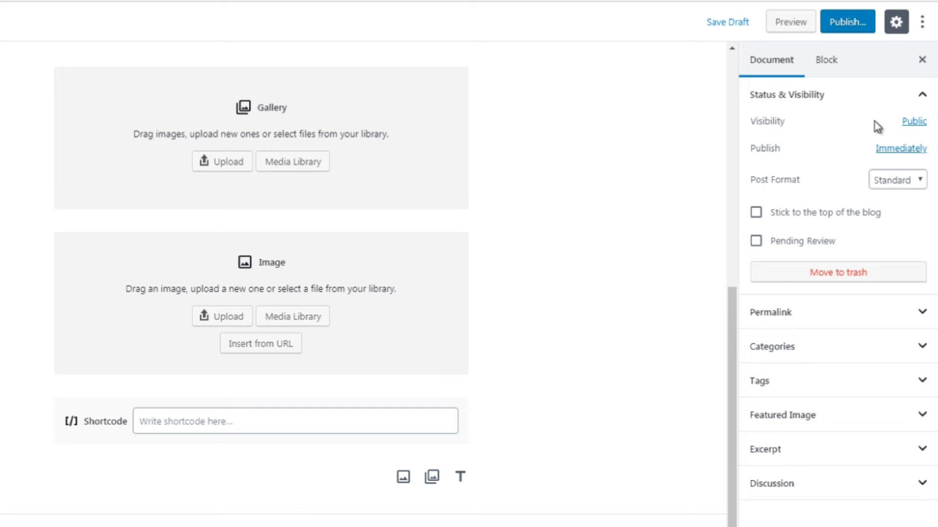
pyautogui.click(894, 182)
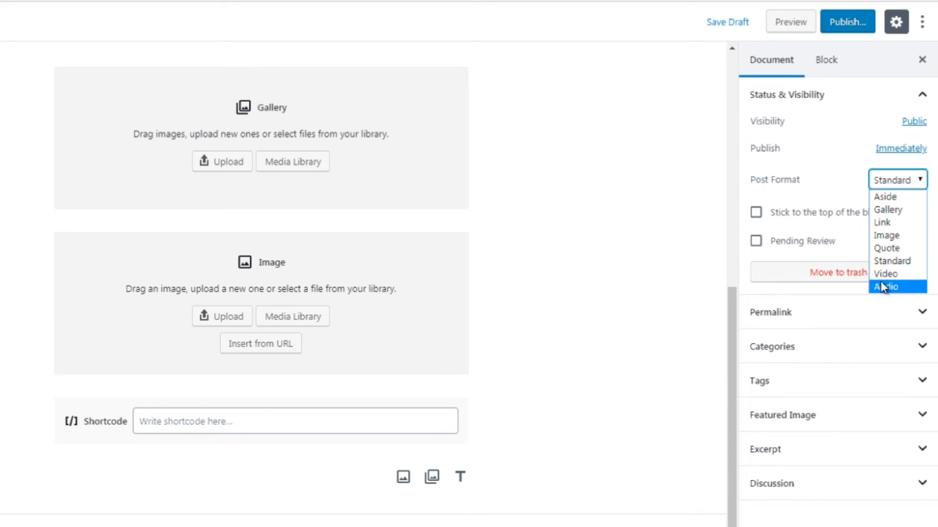
pyautogui.click(745, 189)
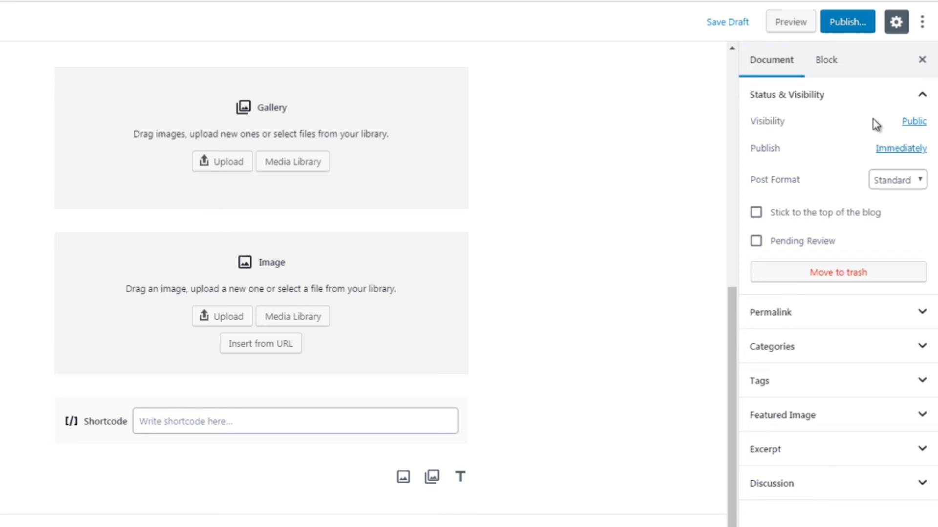
# Expand the Categories panel, scroll its list, and open the Add New Category form
pyautogui.click(773, 316)
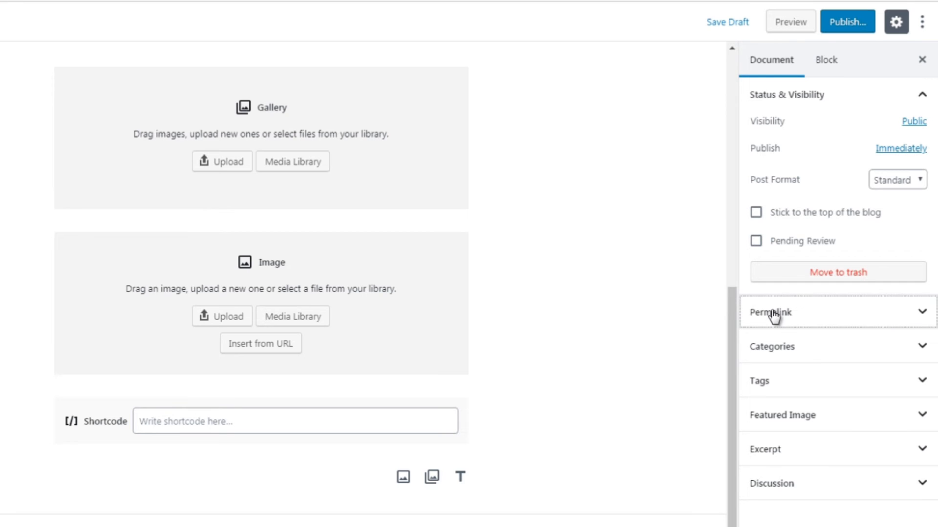
pyautogui.click(786, 349)
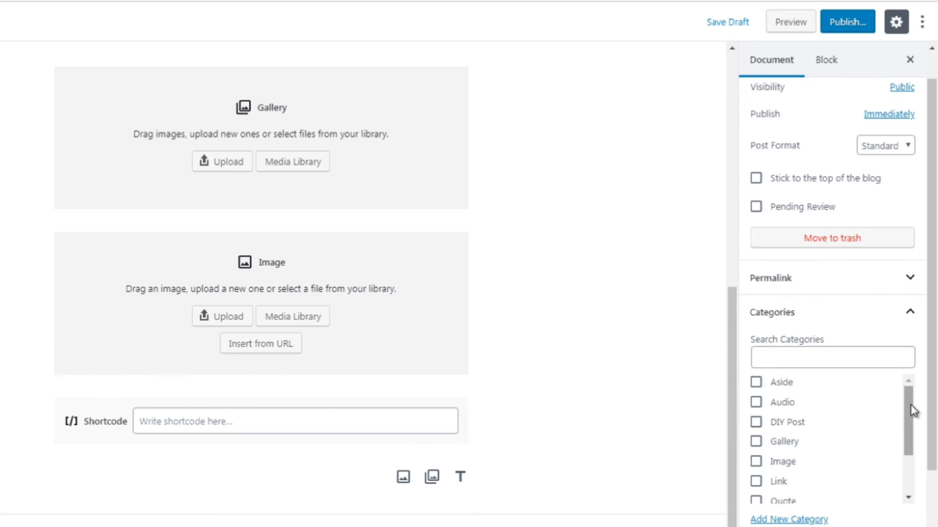
pyautogui.moveTo(910, 405); pyautogui.dragTo(911, 461)
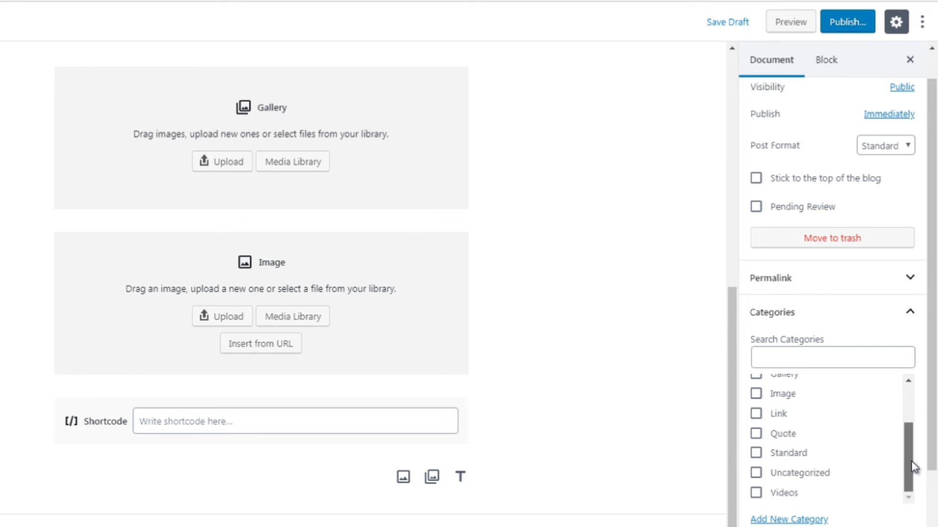
pyautogui.click(789, 519)
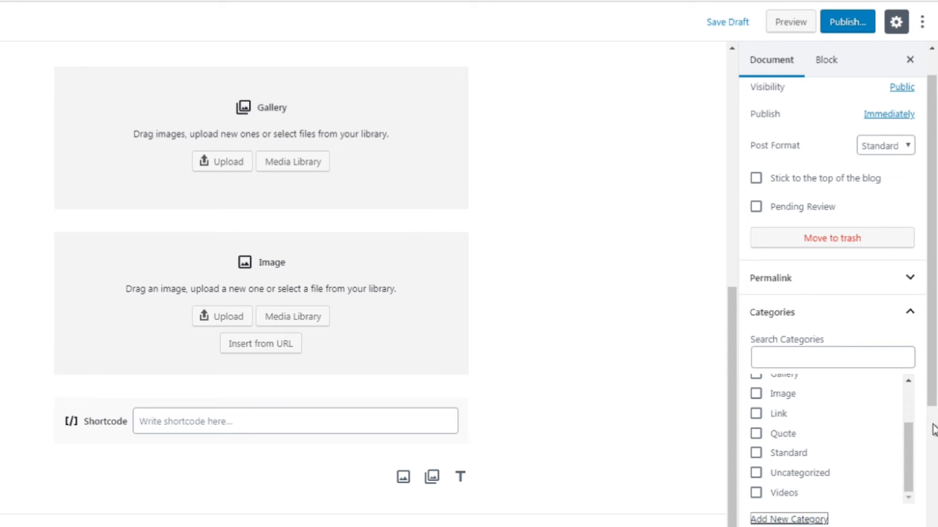
# Try to choose Uncategorized as the parent category for a new category
pyautogui.scroll(-2, 934, 430)
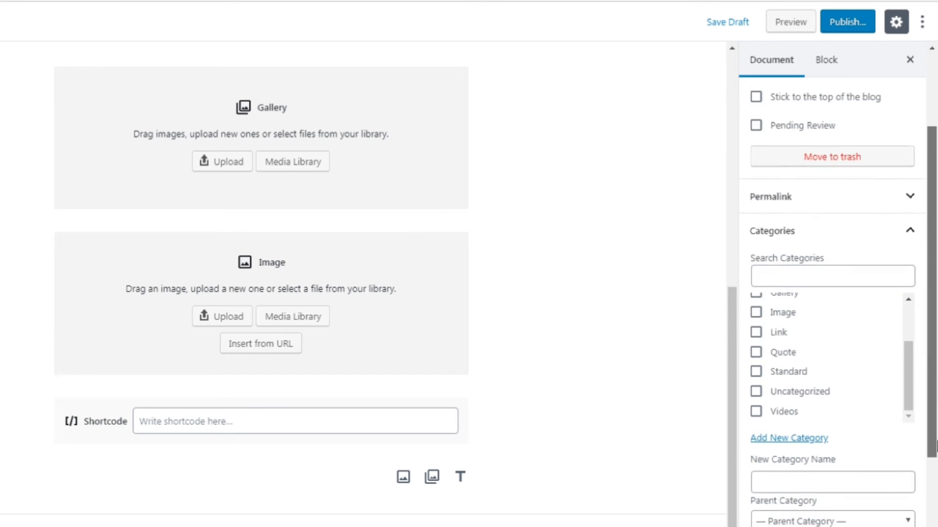
pyautogui.moveTo(933, 384); pyautogui.dragTo(932, 407)
pyautogui.click(822, 483)
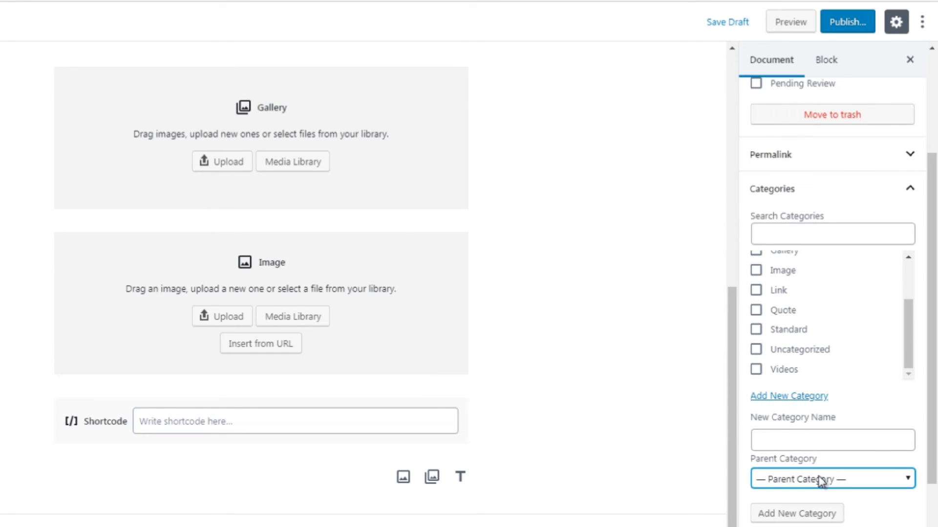
pyautogui.click(822, 481)
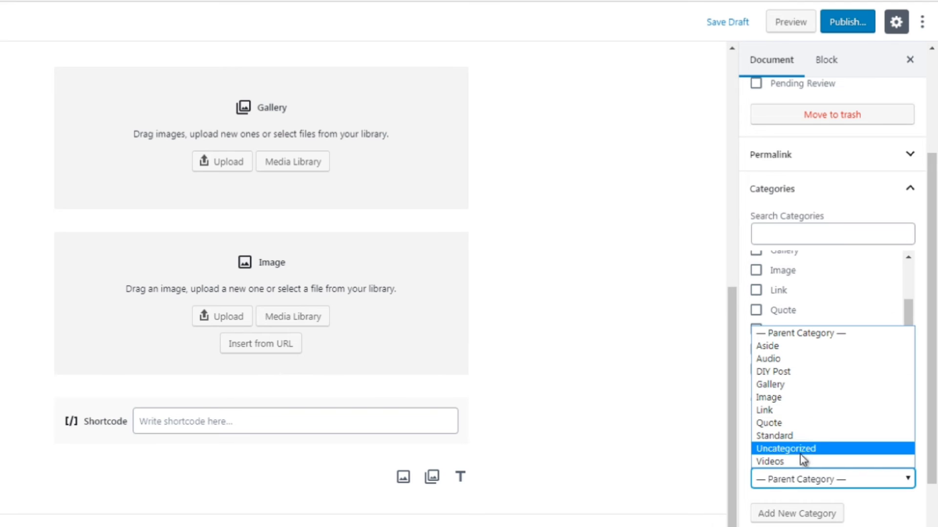
pyautogui.click(800, 473)
pyautogui.click(798, 437)
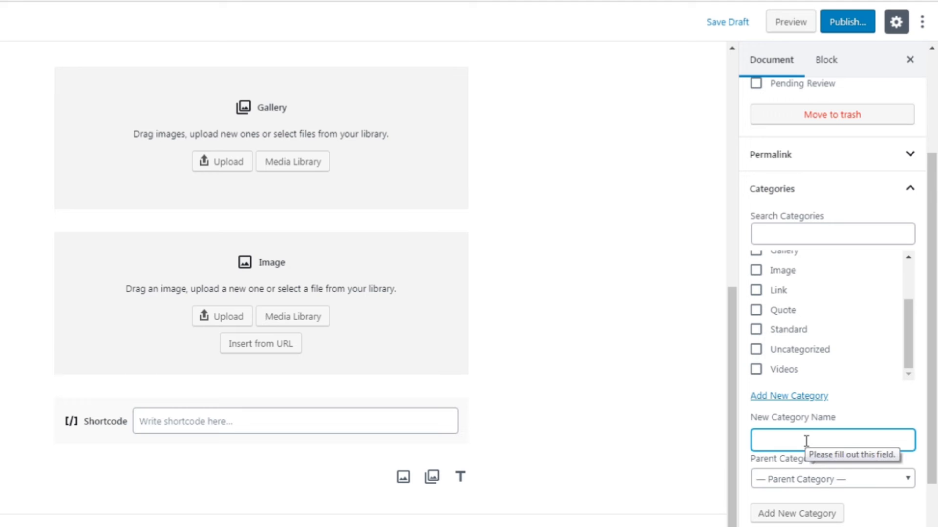
# Collapse the Categories panel, expand the Tags panel to view its Add New Tag field, then collapse Tags again
pyautogui.scroll(-1, 935, 376)
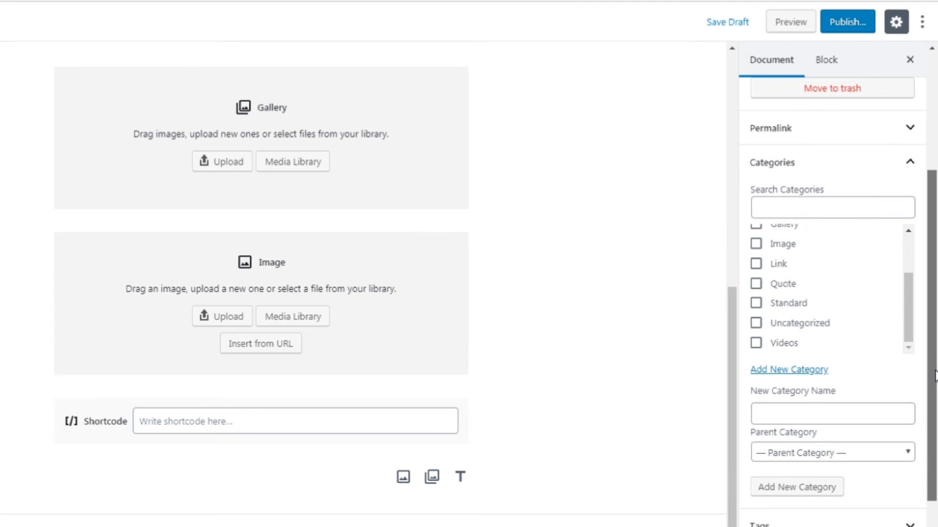
pyautogui.click(802, 169)
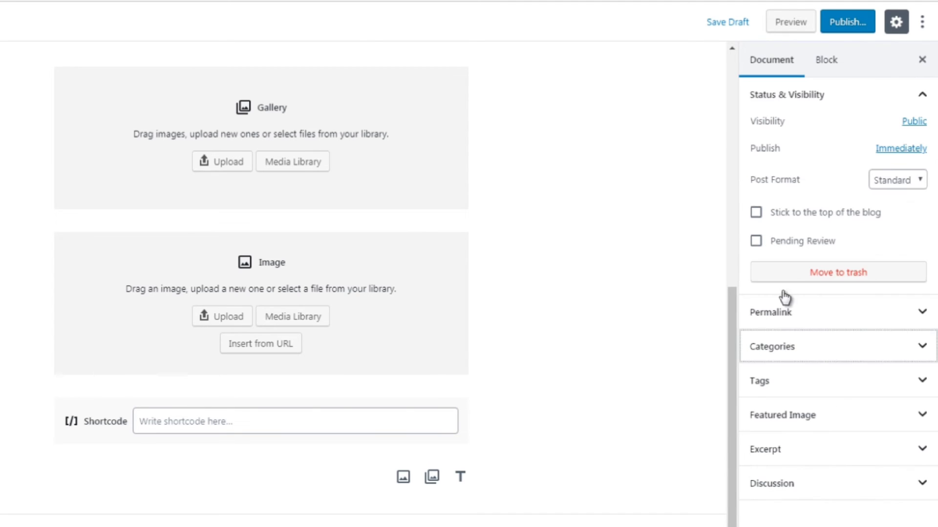
pyautogui.click(784, 389)
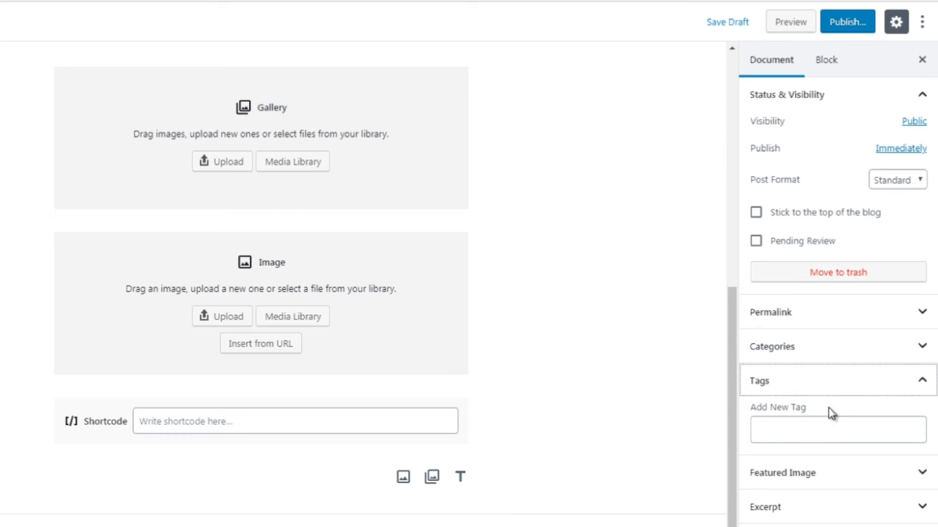
pyautogui.click(809, 427)
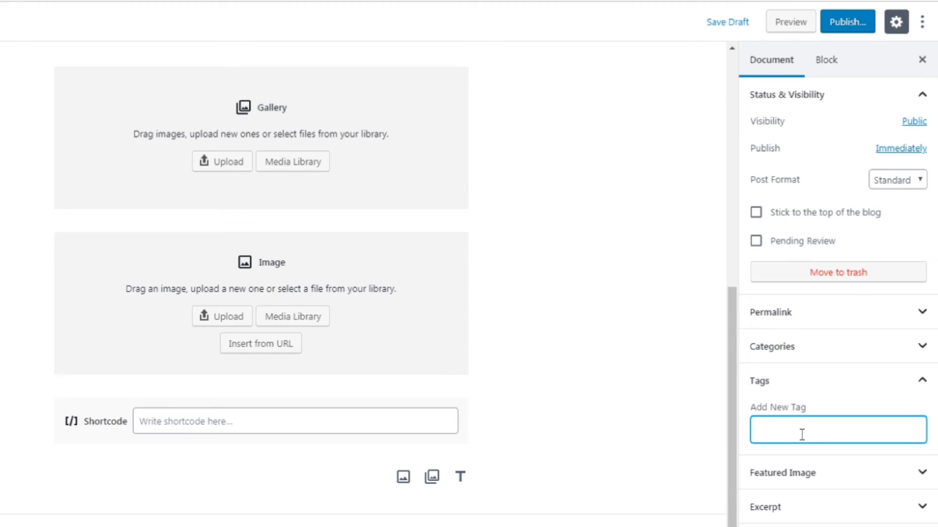
pyautogui.click(800, 386)
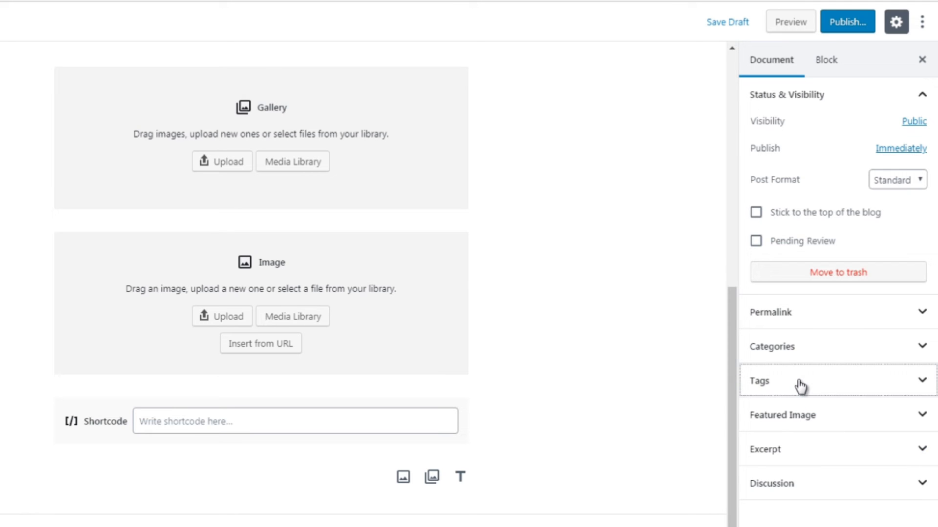
# Expand the Featured Image, Excerpt and Discussion panels in the document settings to view their options
pyautogui.click(796, 421)
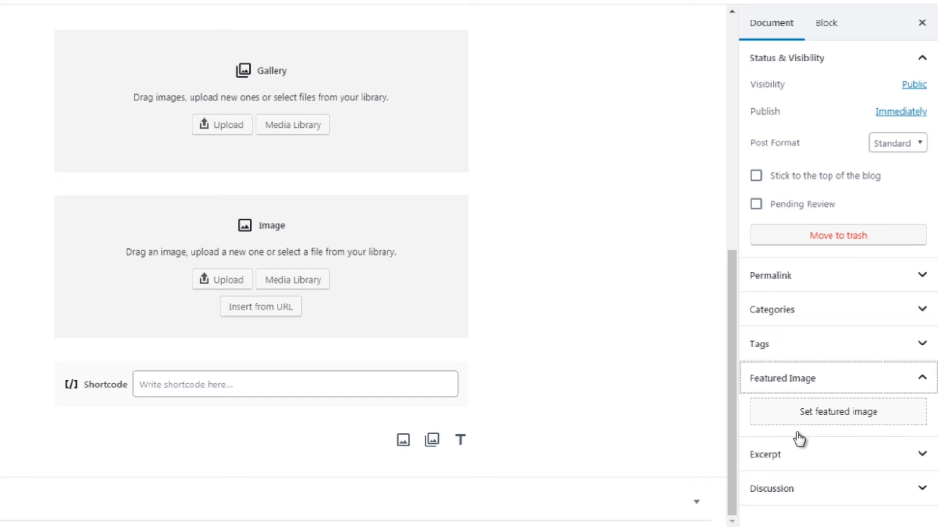
pyautogui.click(791, 459)
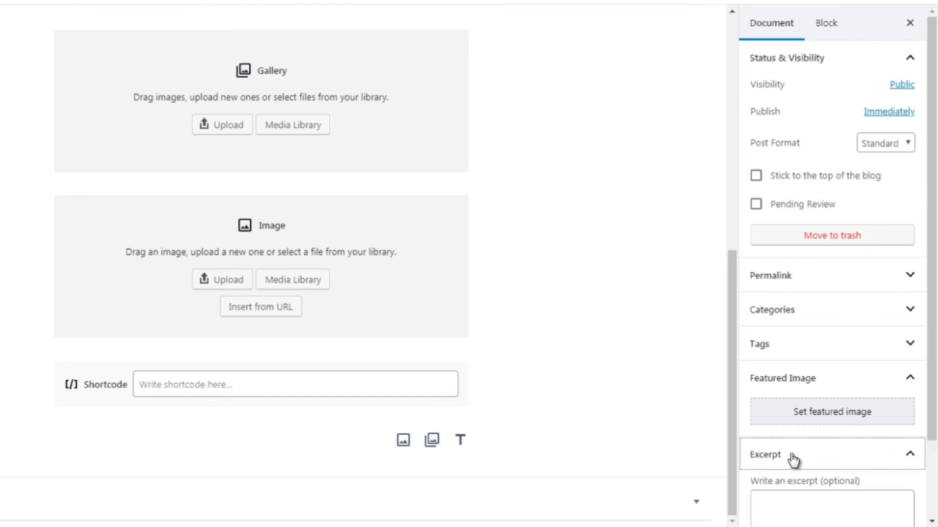
pyautogui.click(791, 460)
pyautogui.click(785, 495)
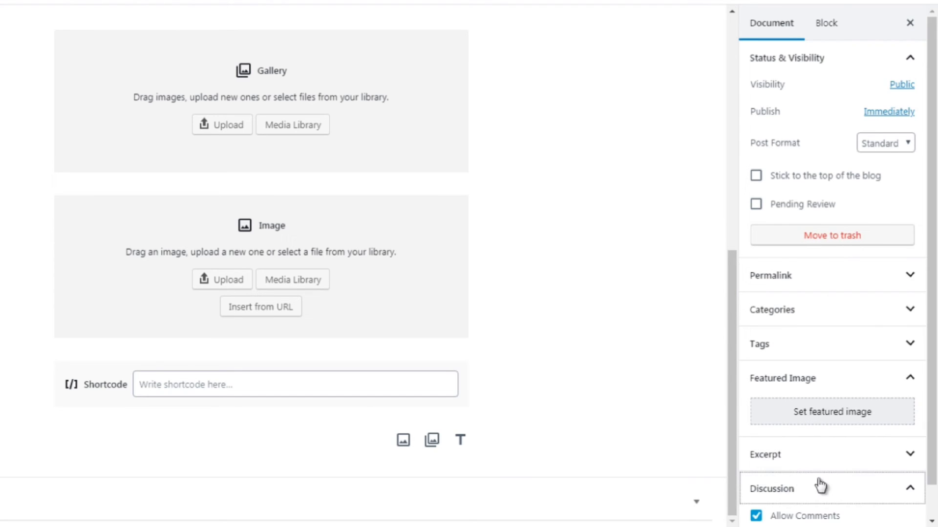
# Uncheck and recheck the Allow Comments option in the Discussion panel
pyautogui.scroll(-2, 933, 415)
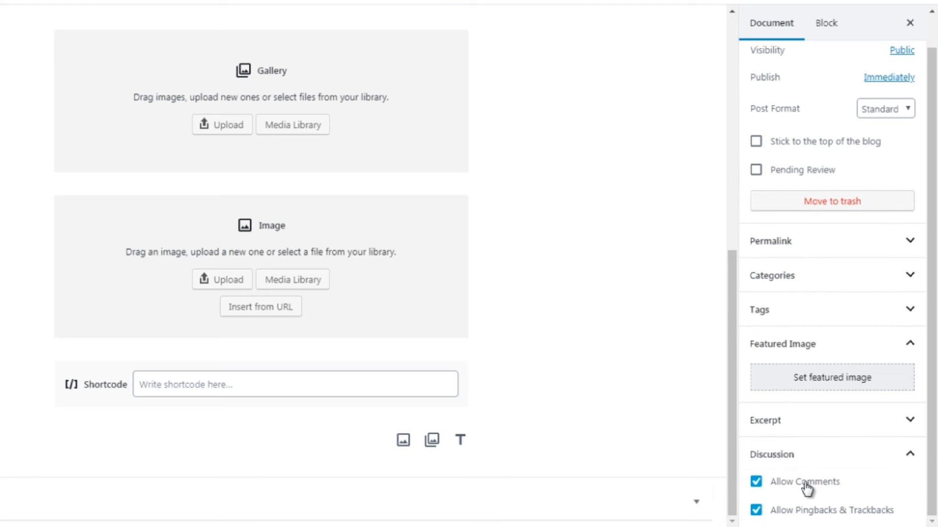
pyautogui.click(757, 482)
pyautogui.click(757, 483)
pyautogui.scroll(1, 928, 218)
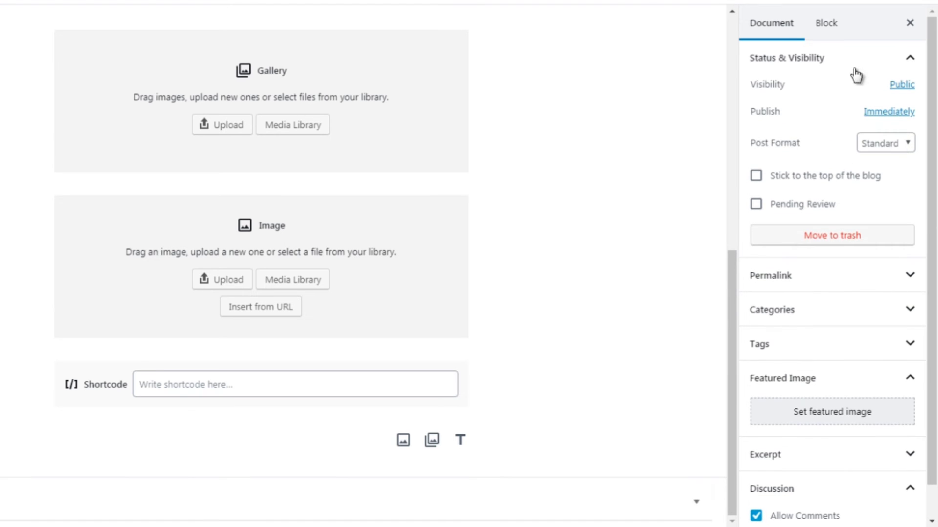
# Switch between the Block and Document tabs and select the Gallery and Image blocks to view their block settings
pyautogui.click(826, 27)
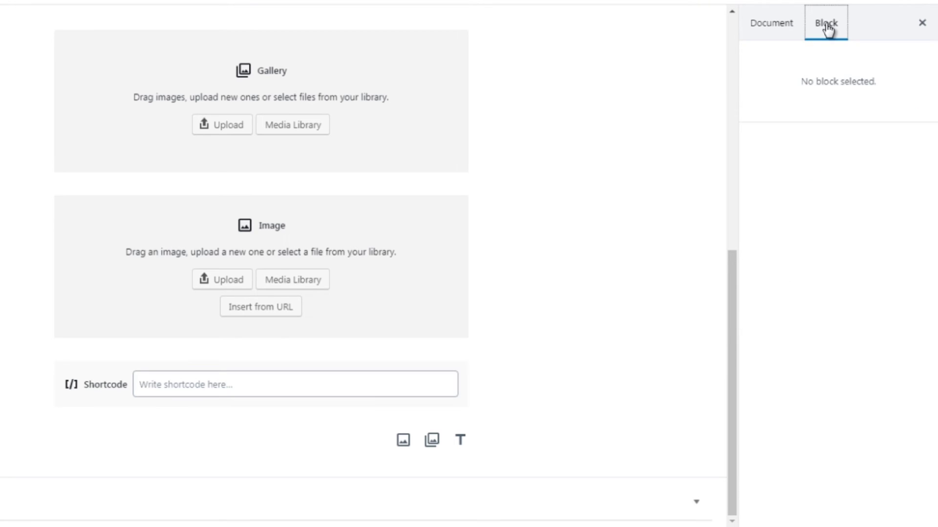
pyautogui.click(768, 27)
pyautogui.click(398, 137)
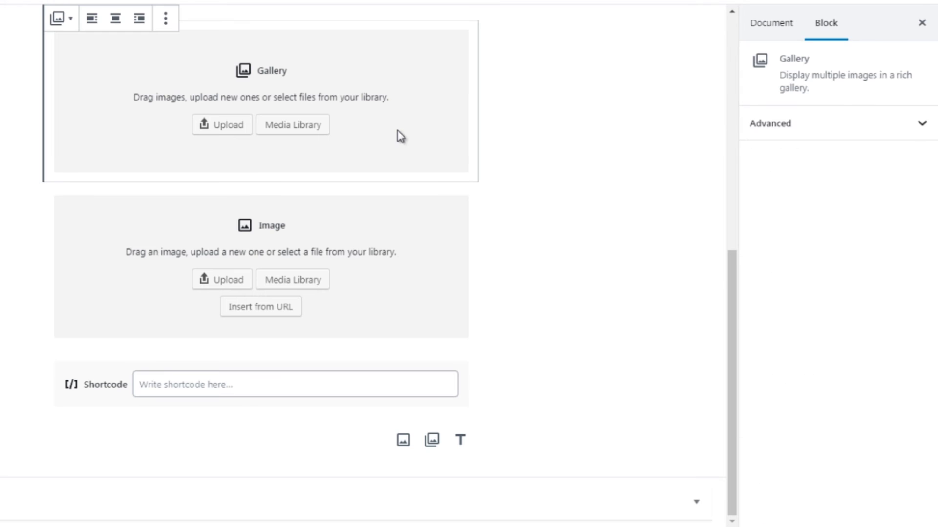
pyautogui.click(400, 320)
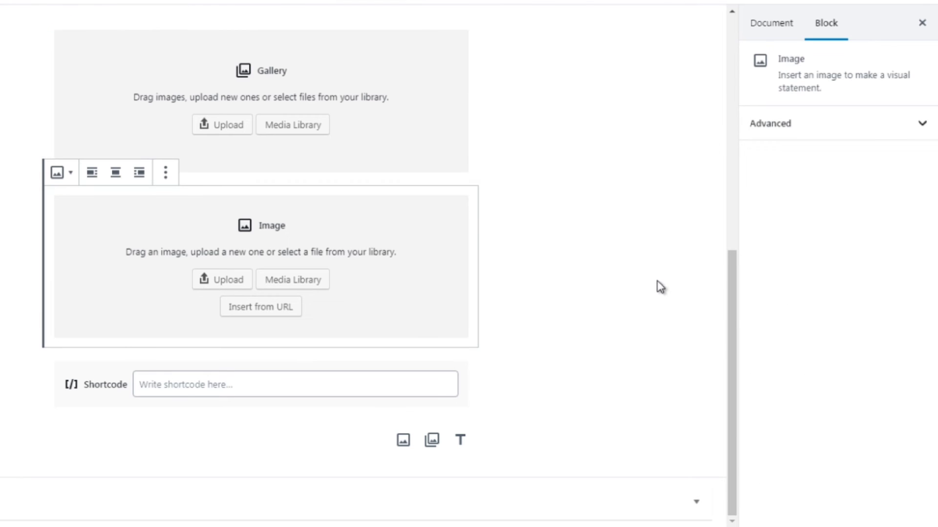
pyautogui.moveTo(728, 308); pyautogui.dragTo(740, 239)
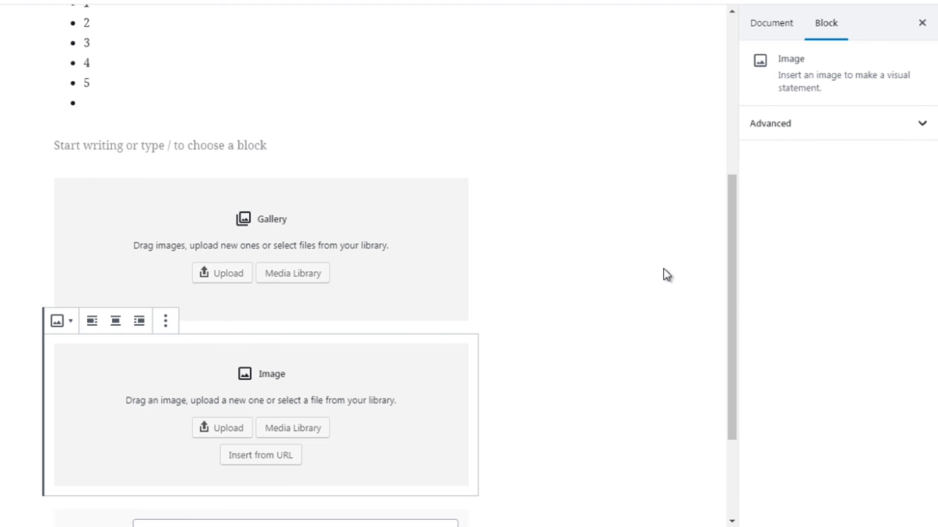
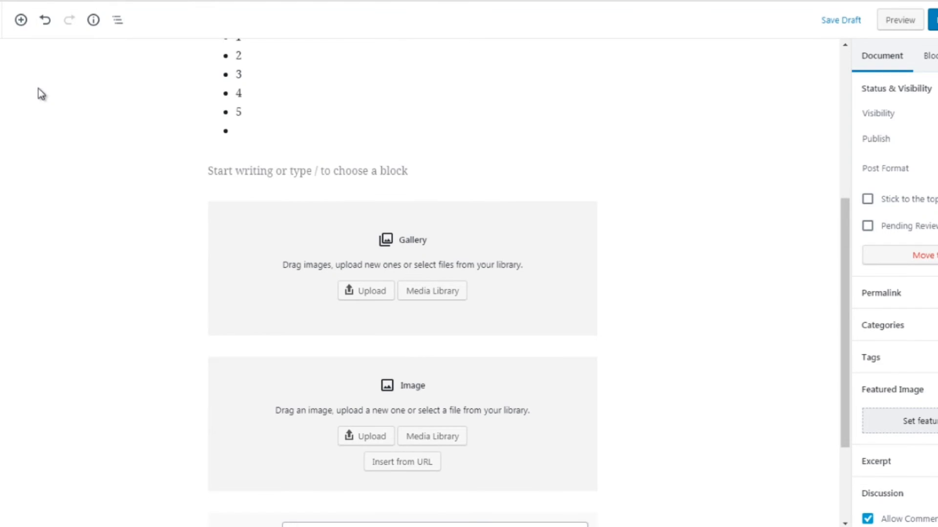
# Browse the block inserter's Most Used and Common Blocks categories
pyautogui.click(19, 22)
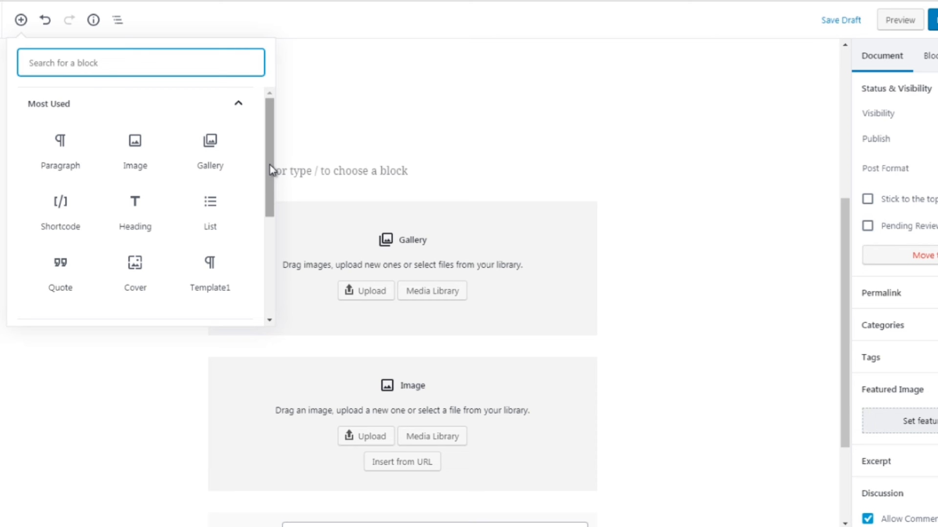
pyautogui.click(240, 106)
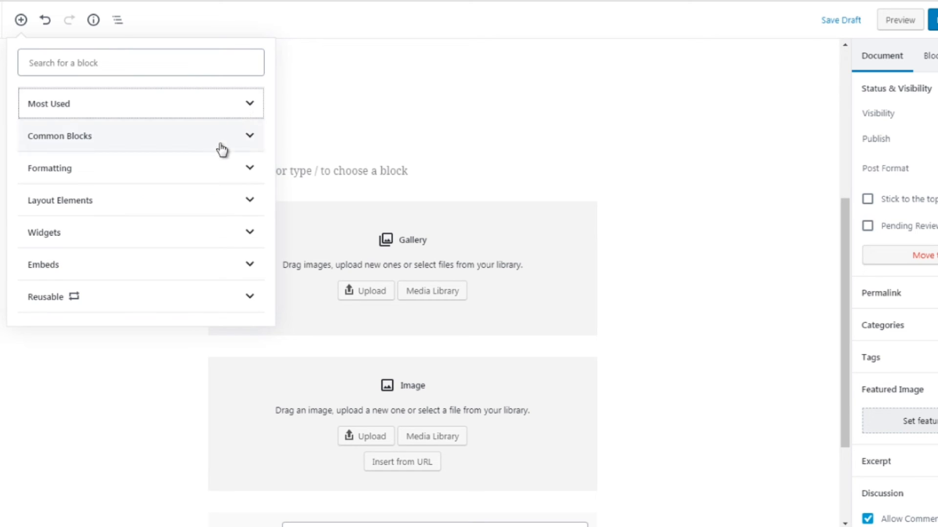
pyautogui.click(247, 139)
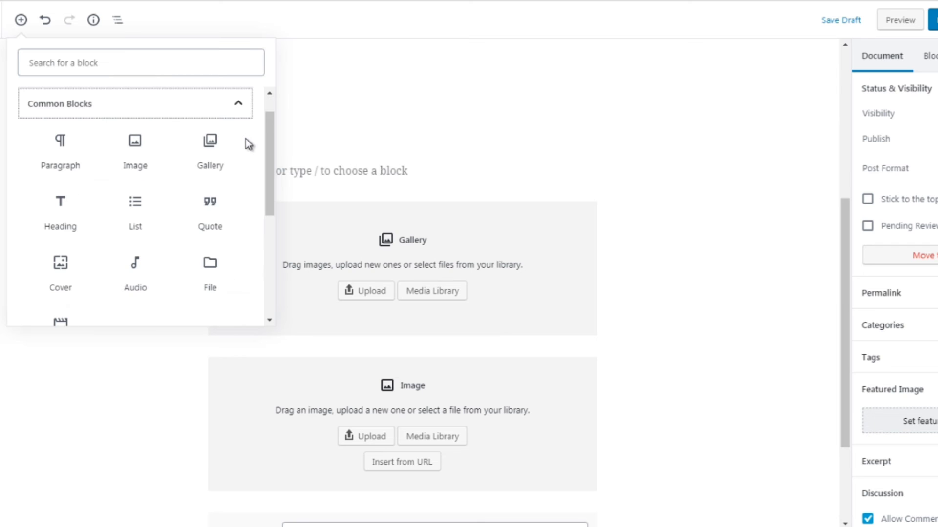
pyautogui.moveTo(272, 147); pyautogui.dragTo(266, 140)
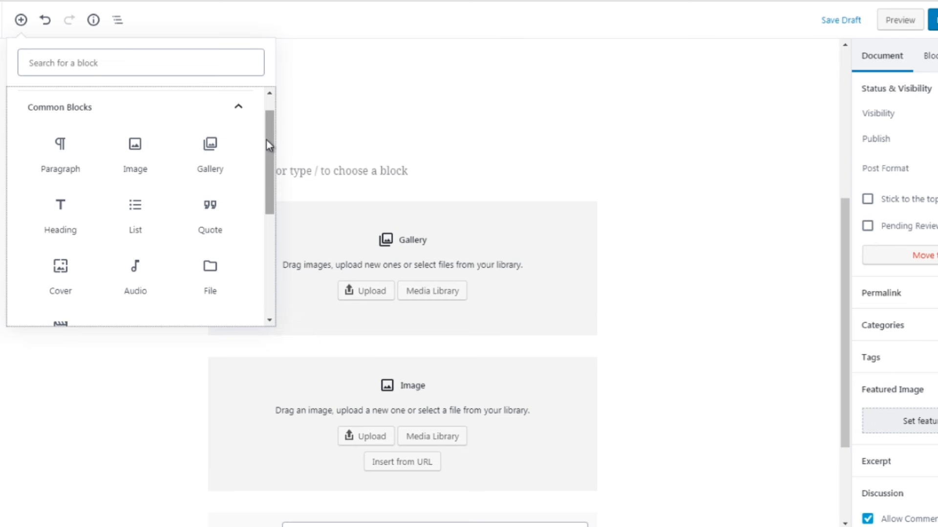
pyautogui.moveTo(267, 140); pyautogui.dragTo(268, 141)
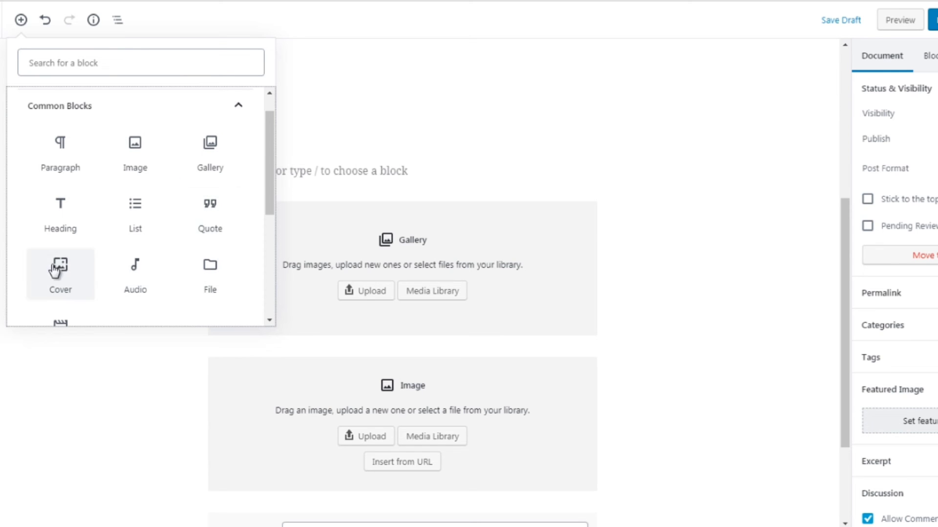
pyautogui.moveTo(266, 194)
pyautogui.mouseDown()
pyautogui.moveTo(269, 214)
pyautogui.moveTo(268, 196)
pyautogui.mouseUp()
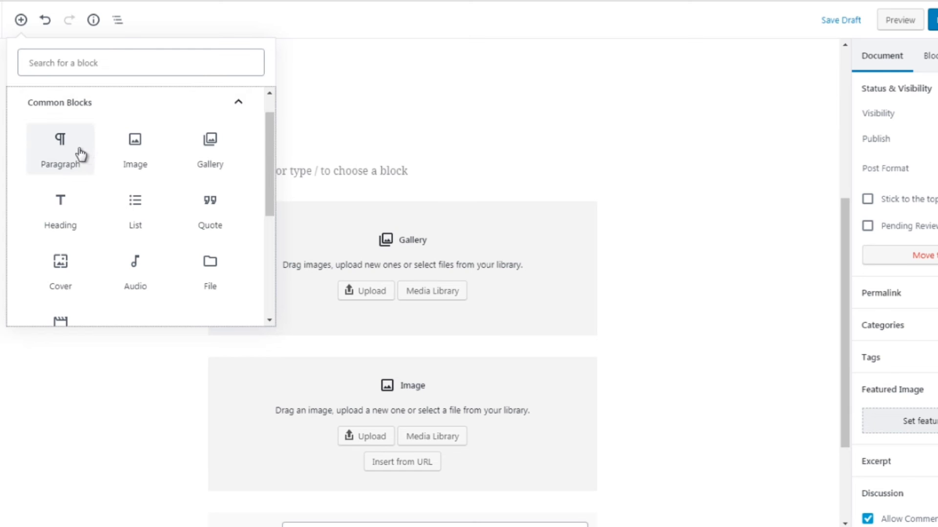
pyautogui.moveTo(340, 180)
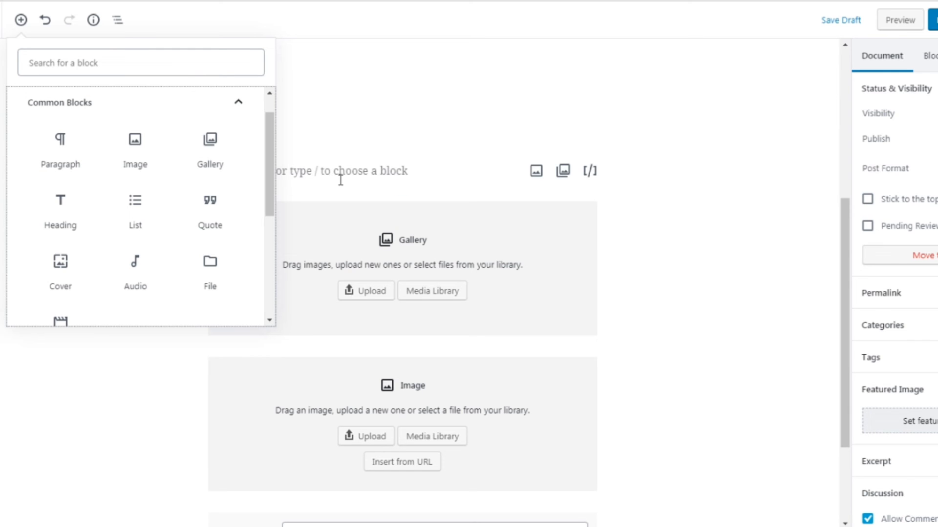
# Write "this is a test" in the empty paragraph block below the bulleted list
pyautogui.click(341, 179)
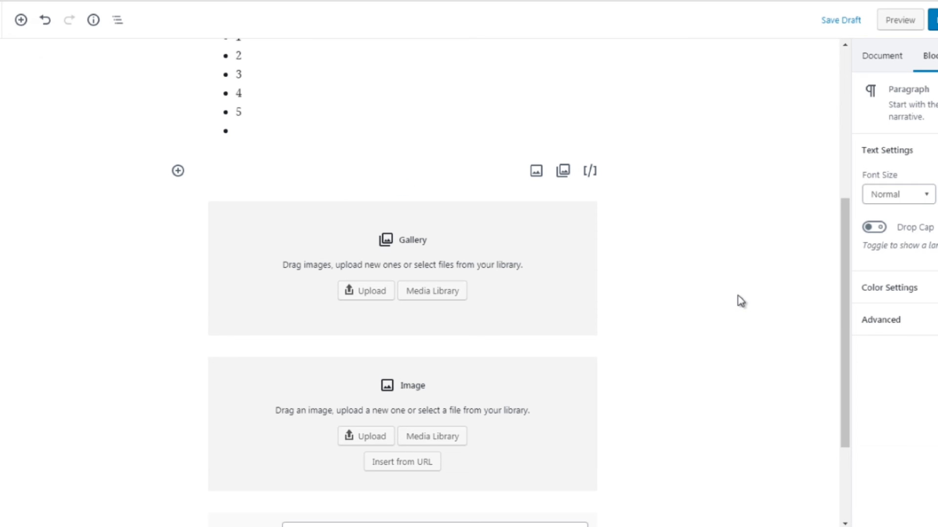
pyautogui.moveTo(845, 306); pyautogui.dragTo(841, 382)
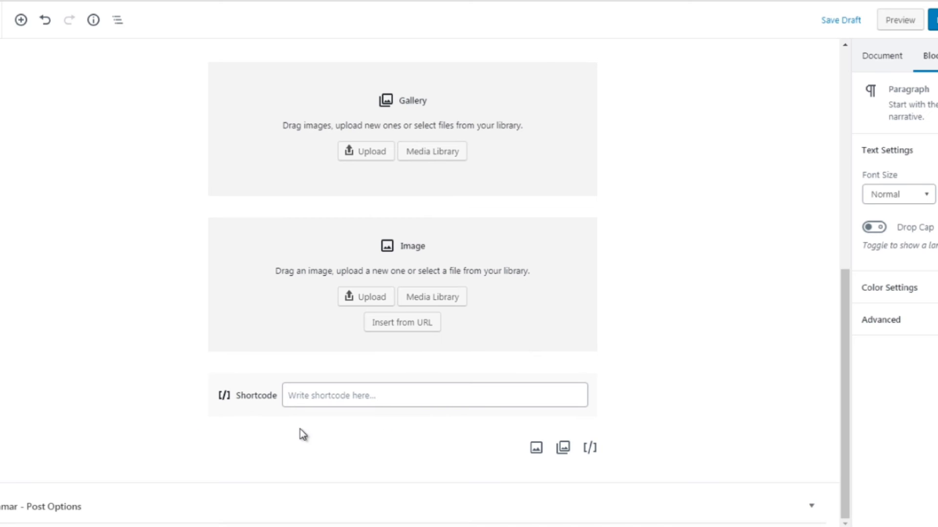
pyautogui.moveTo(845, 294); pyautogui.dragTo(842, 278)
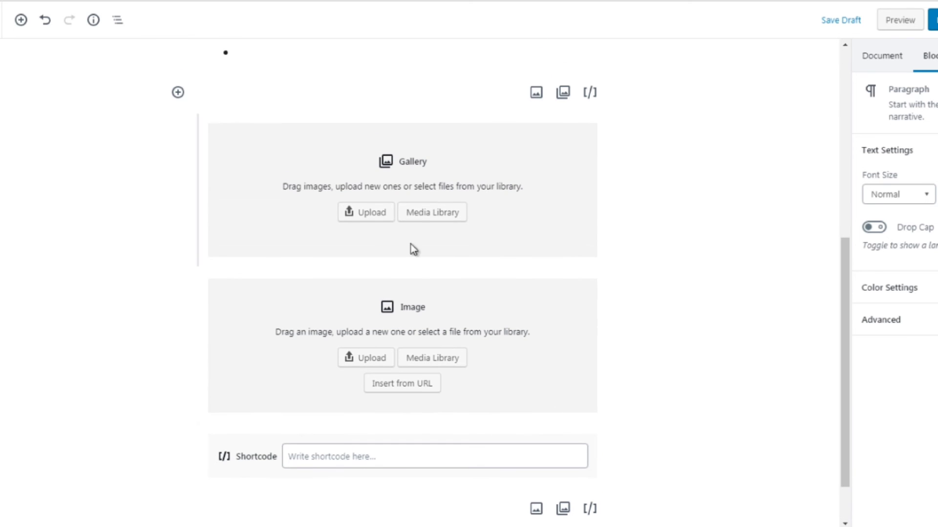
pyautogui.click(177, 92)
pyautogui.click(217, 227)
pyautogui.write('this is')
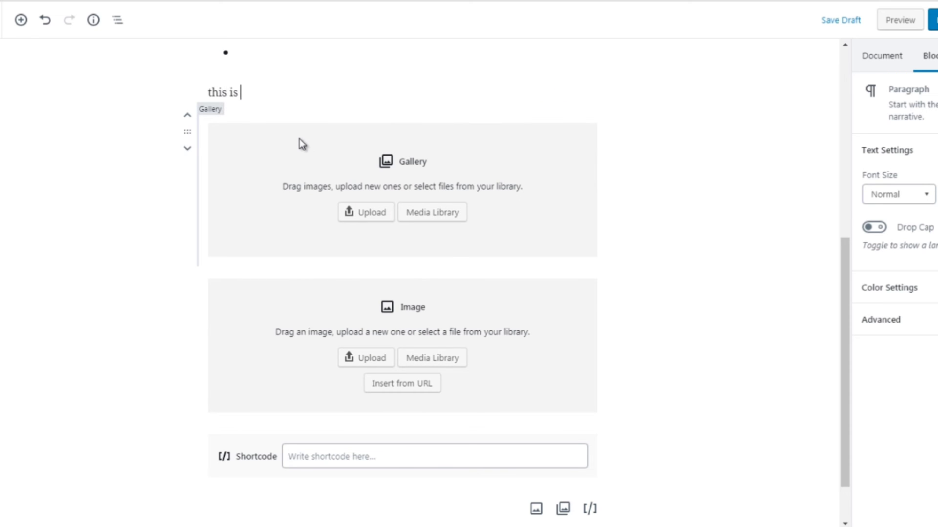
pyautogui.write(' a test')
# Copy the paragraph's text and paste it repeatedly to fill the block with repeated "this is a test"
pyautogui.hotkey('ctrl', 'a')
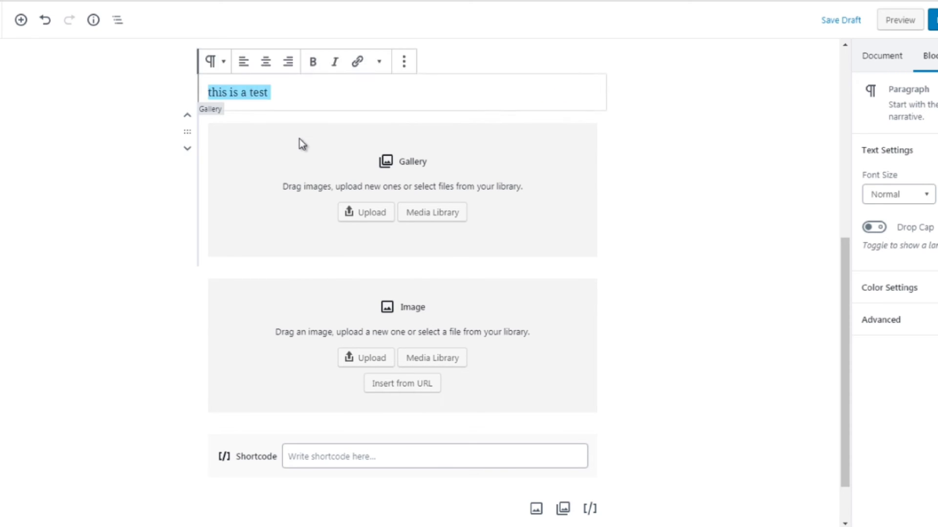
pyautogui.hotkey('ctrl', 'c')
pyautogui.hotkey('ctrl', 'v')
pyautogui.hotkey('ctrl', 'v')
pyautogui.hotkey('ctrl', 'v')
pyautogui.hotkey('ctrl', 'v')
pyautogui.hotkey('ctrl', 'v')
pyautogui.hotkey('ctrl', 'v')
pyautogui.hotkey('ctrl', 'v')
pyautogui.hotkey('ctrl', 'v')
pyautogui.hotkey('ctrl', 'v')
pyautogui.hotkey('ctrl', 'v')
pyautogui.hotkey('ctrl', 'v')
pyautogui.hotkey('ctrl', 'v')
pyautogui.hotkey('ctrl', 'v')
pyautogui.hotkey('ctrl', 'v')
pyautogui.hotkey('ctrl', 'v')
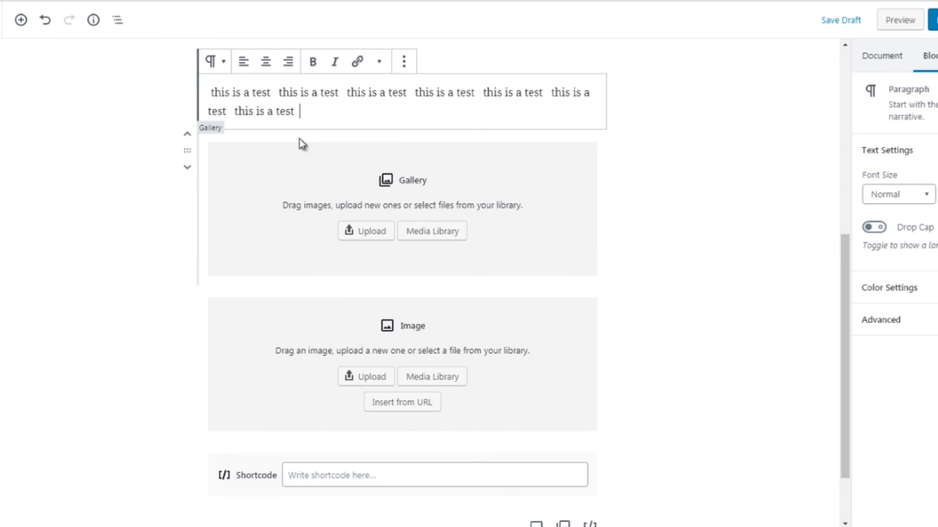
pyautogui.hotkey('ctrl', 'v')
pyautogui.hotkey('ctrl', 'v')
pyautogui.hotkey('ctrl', 'v')
pyautogui.hotkey('ctrl', 'v')
pyautogui.hotkey('ctrl', 'v')
pyautogui.hotkey('ctrl', 'v')
pyautogui.hotkey('ctrl', 'v')
pyautogui.hotkey('ctrl', 'v')
pyautogui.hotkey('ctrl', 'v')
pyautogui.hotkey('ctrl', 'v')
pyautogui.hotkey('ctrl', 'v')
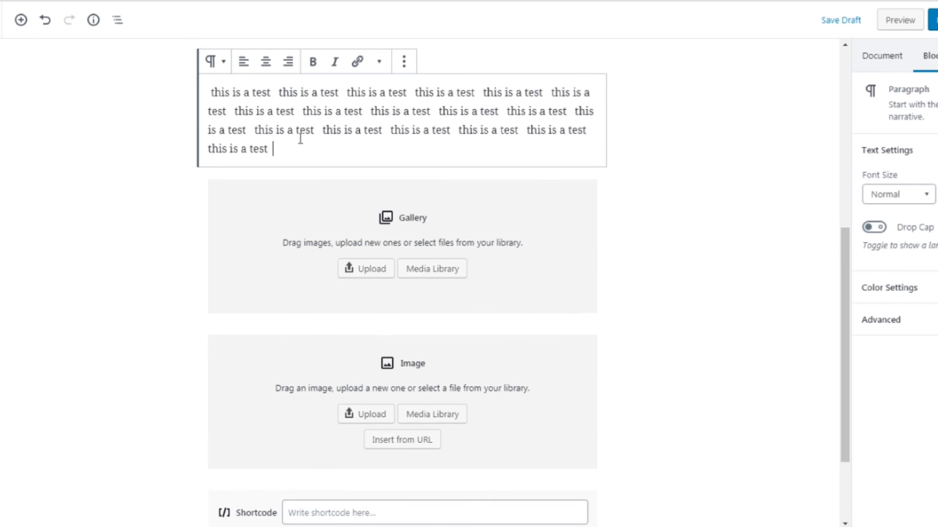
pyautogui.hotkey('ctrl', 'v')
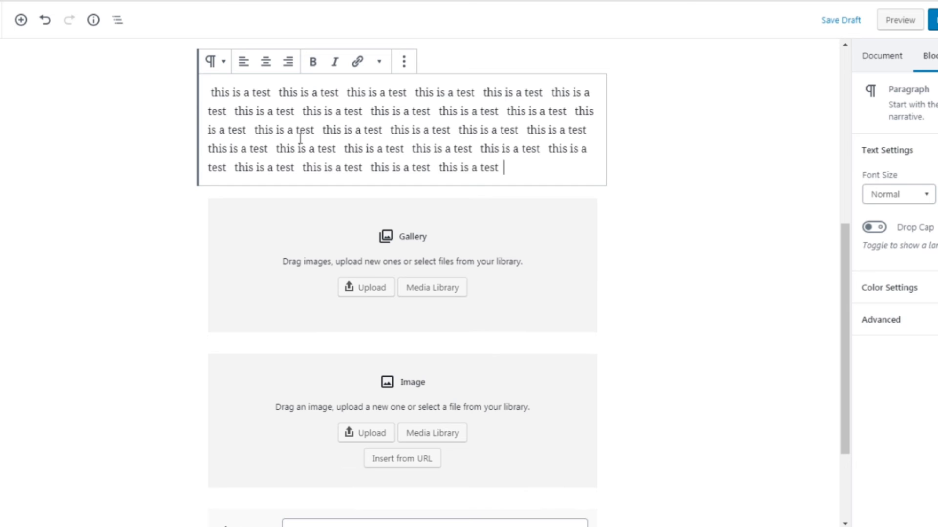
# Open the paragraph block's more-options menu to view its commands, then close it
pyautogui.hotkey('ctrl', 'a')
pyautogui.scroll(4, 235, 268)
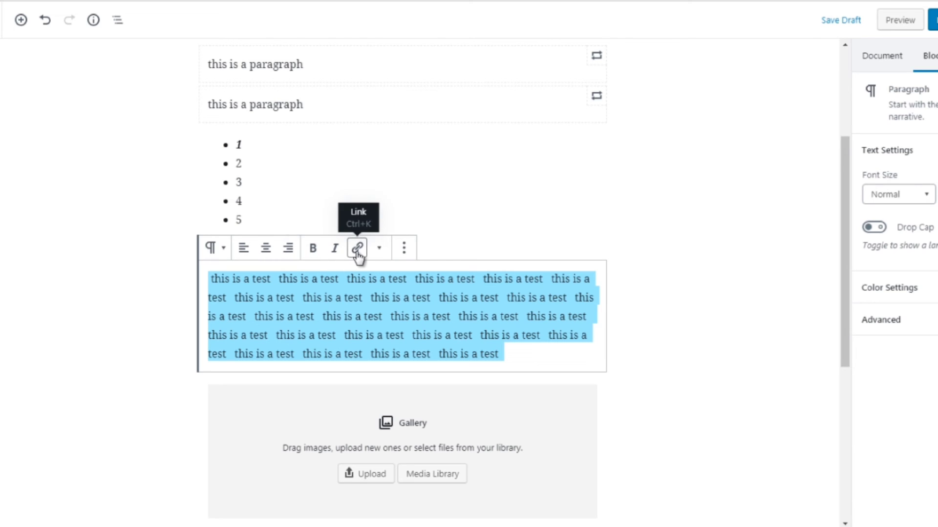
pyautogui.click(404, 250)
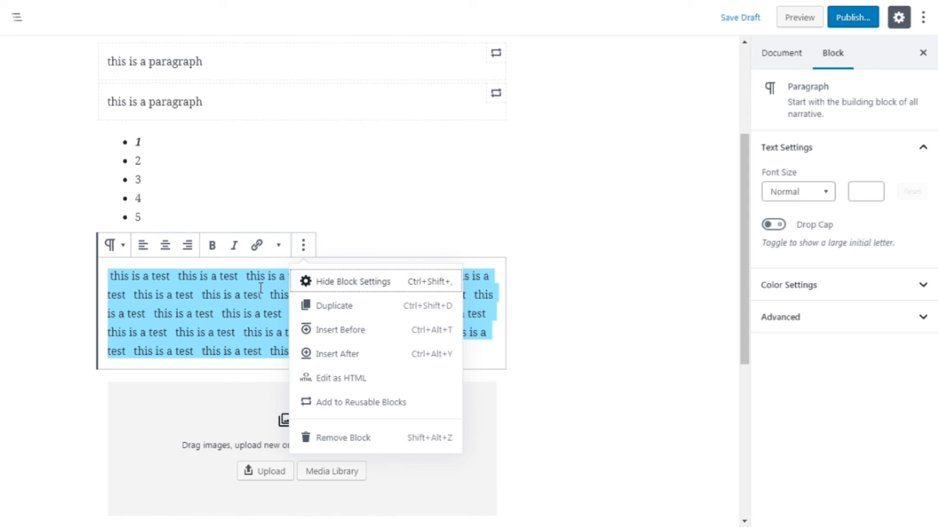
pyautogui.click(787, 360)
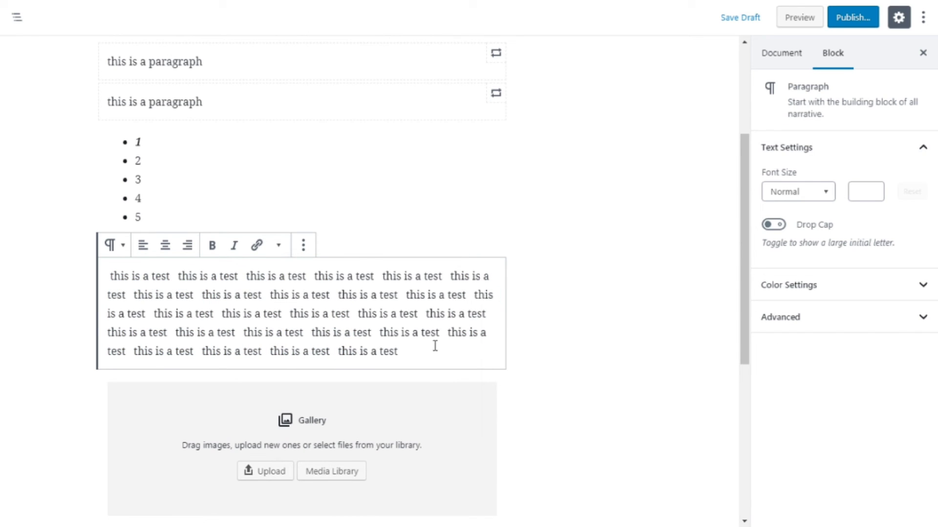
# Select the paragraph's text and cycle its font size through the Medium, Huge, Normal and Medium presets
pyautogui.moveTo(404, 340); pyautogui.dragTo(377, 316)
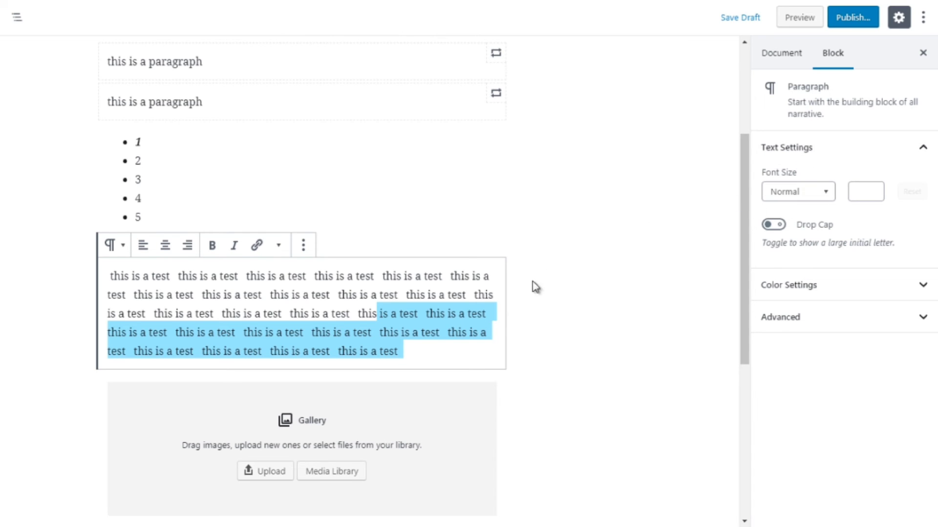
pyautogui.click(424, 351)
pyautogui.moveTo(403, 351); pyautogui.dragTo(111, 280)
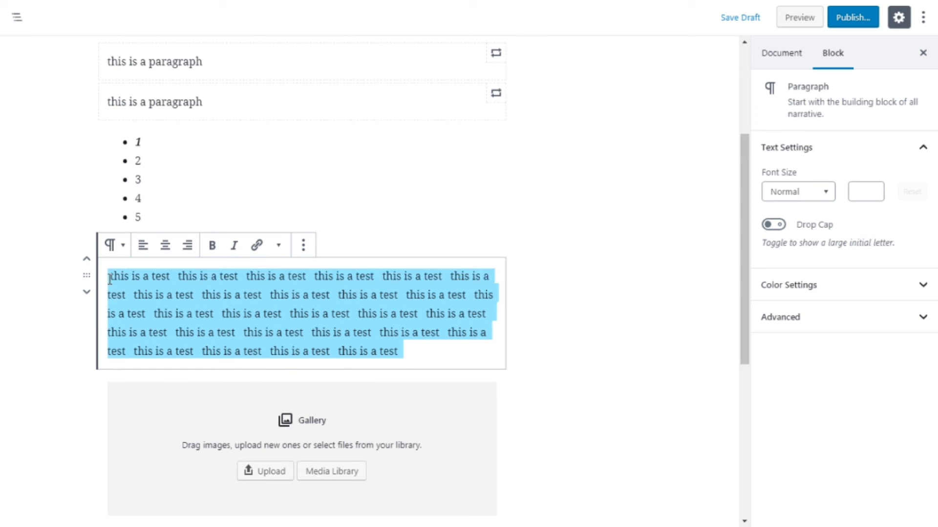
pyautogui.click(802, 196)
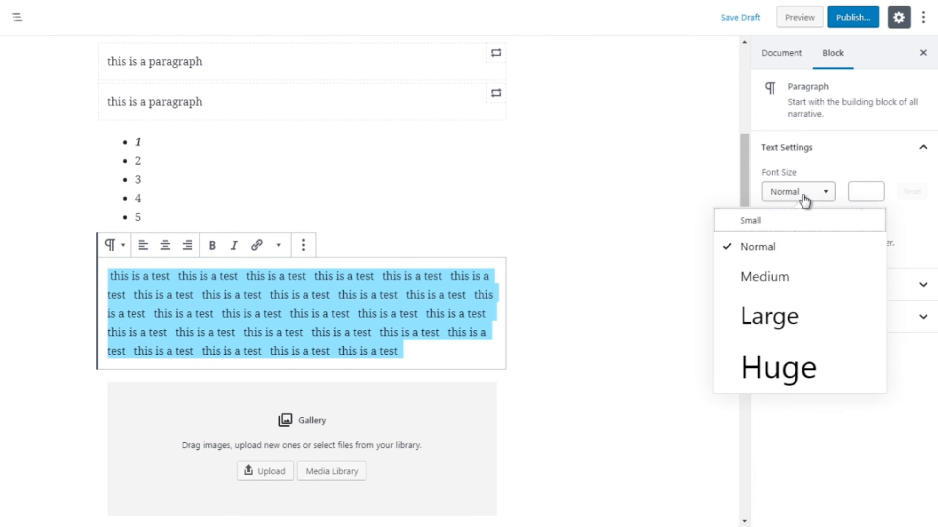
pyautogui.click(772, 278)
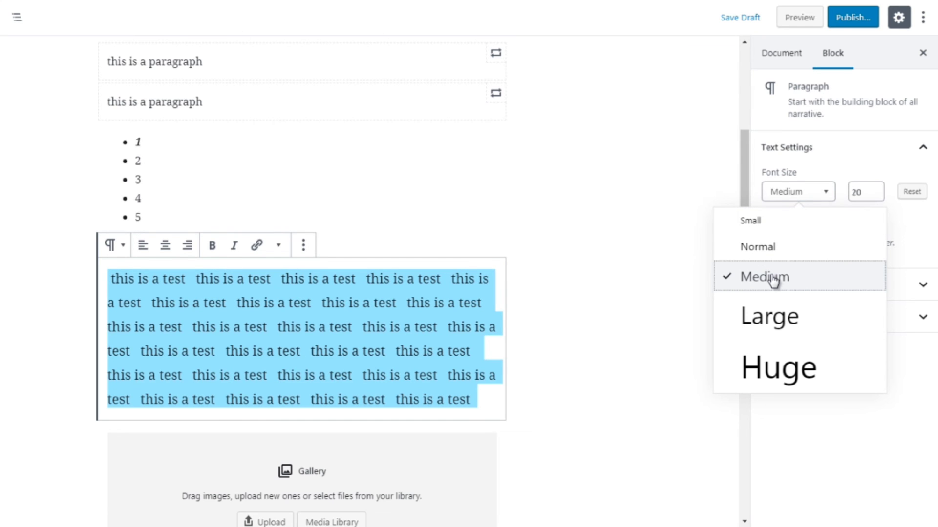
pyautogui.click(771, 369)
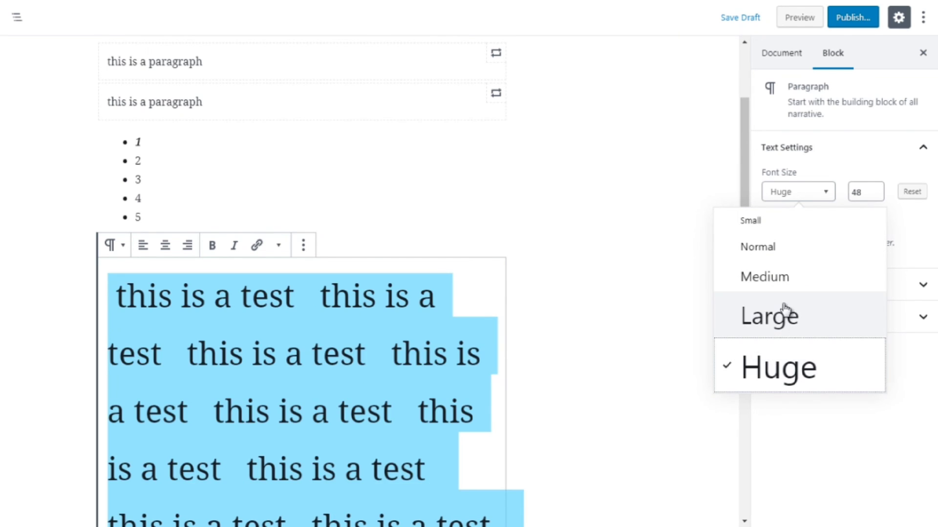
pyautogui.click(762, 224)
pyautogui.click(757, 249)
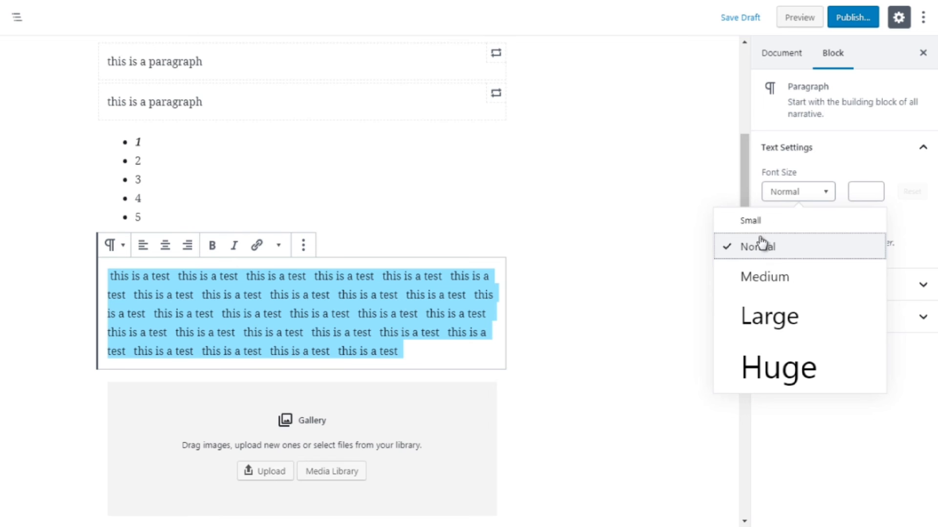
pyautogui.click(766, 276)
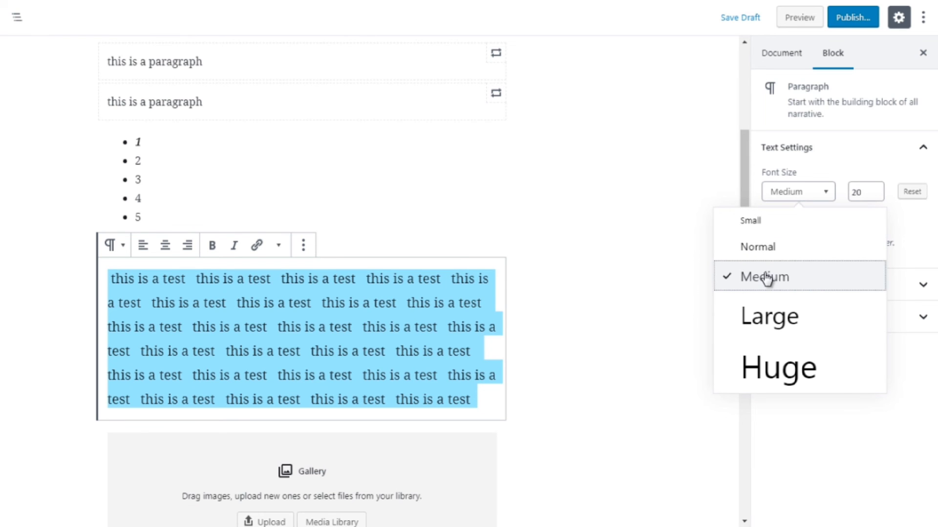
# Step the paragraph's custom font size down to 17 and back up to 26
pyautogui.click(877, 190)
pyautogui.click(877, 194)
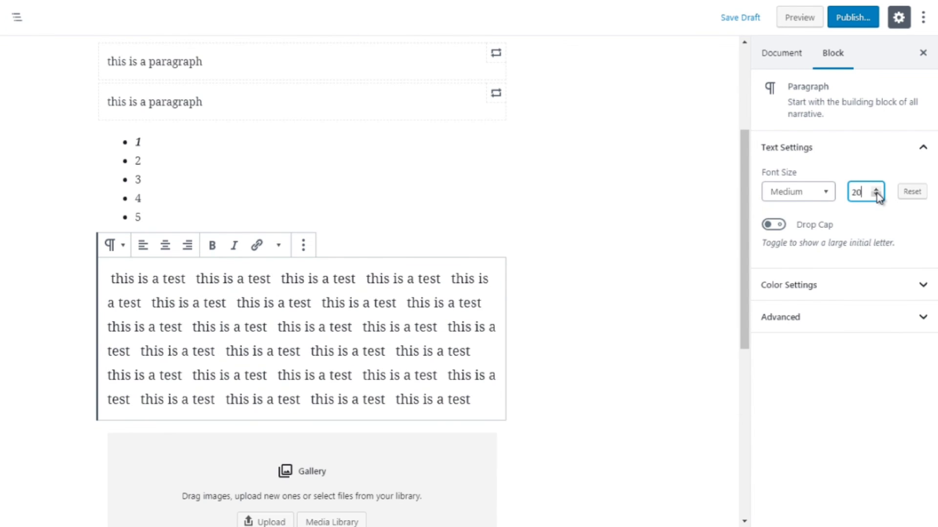
pyautogui.click(875, 195)
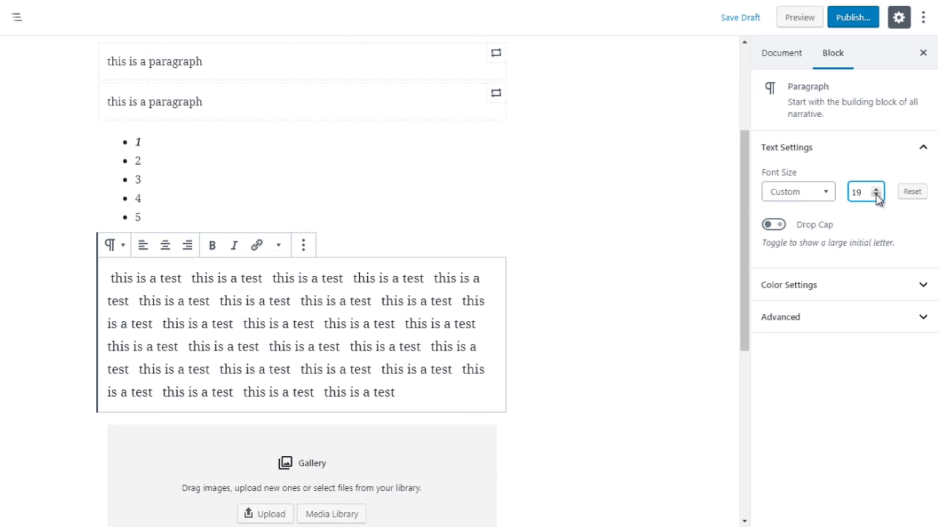
pyautogui.click(876, 195)
pyautogui.click(876, 195)
pyautogui.click(875, 195)
pyautogui.click(876, 189)
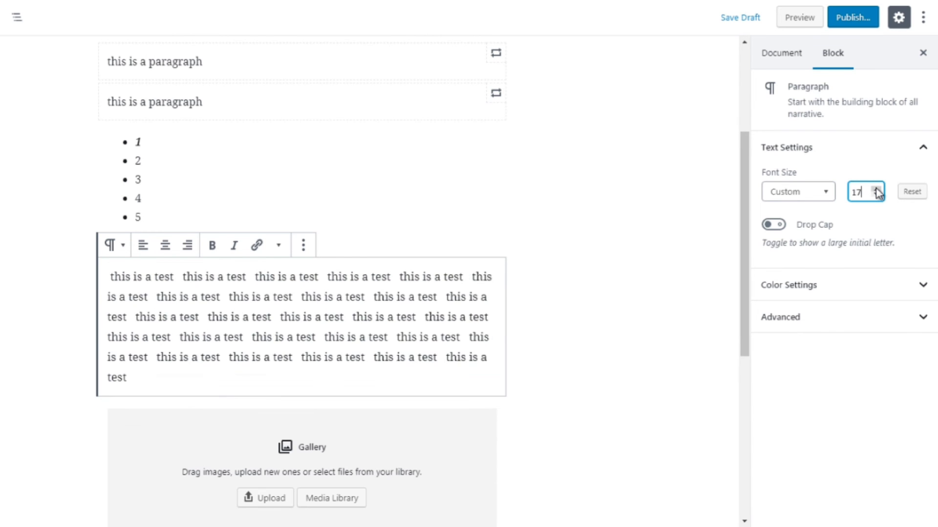
pyautogui.click(876, 189)
pyautogui.click(876, 189)
pyautogui.click(876, 189)
pyautogui.click(876, 189)
pyautogui.click(876, 189)
pyautogui.click(876, 189)
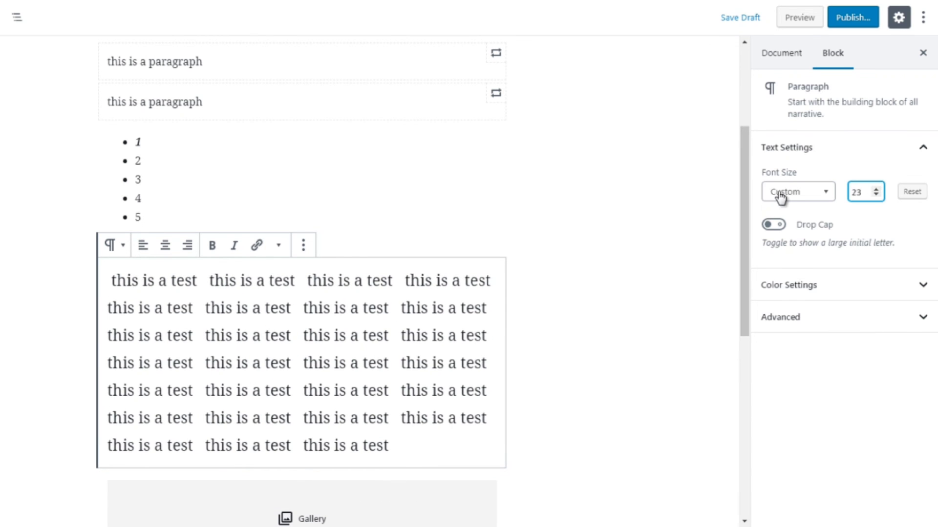
pyautogui.click(826, 194)
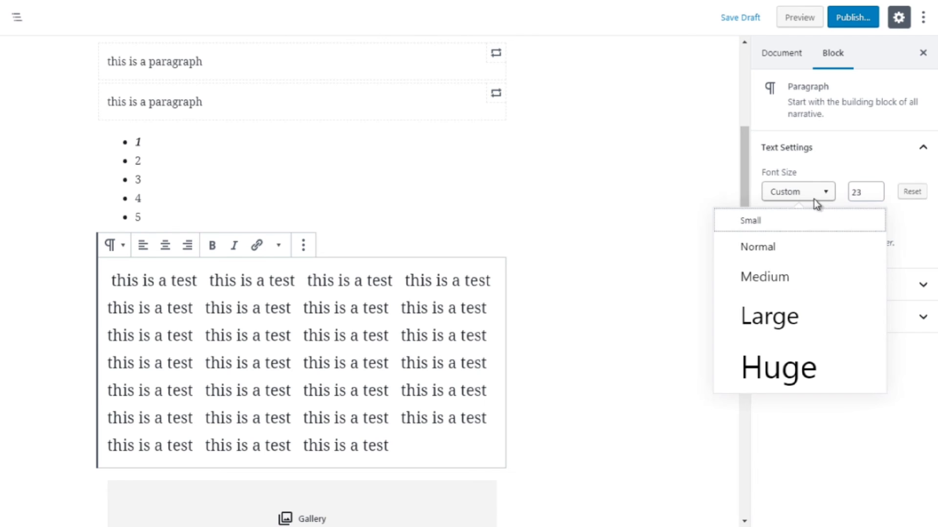
pyautogui.click(875, 190)
pyautogui.click(875, 190)
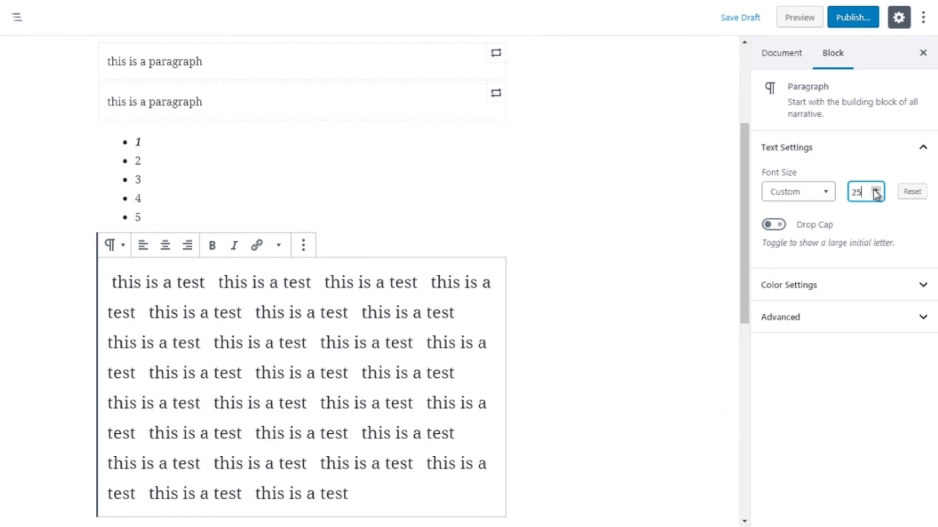
pyautogui.click(876, 191)
# Try the Huge font size preset and settle the paragraph on the Large preset
pyautogui.click(806, 198)
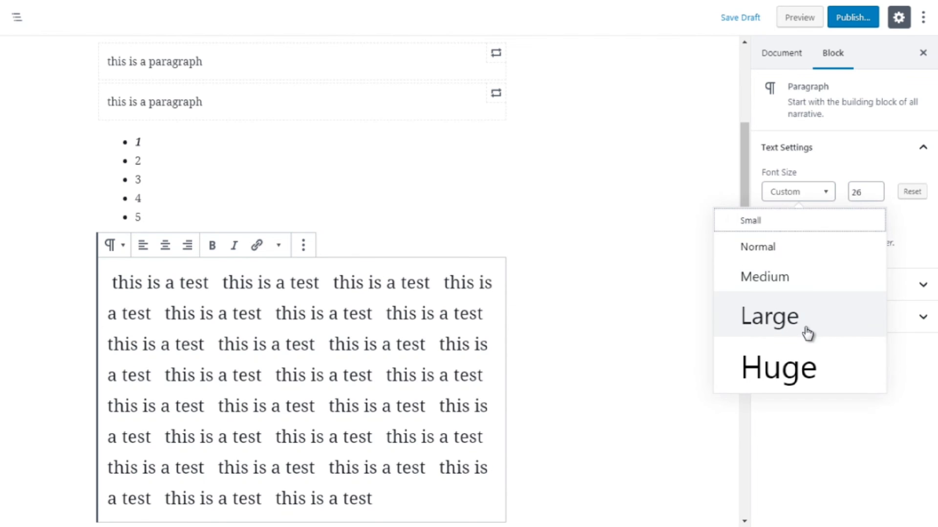
pyautogui.click(806, 365)
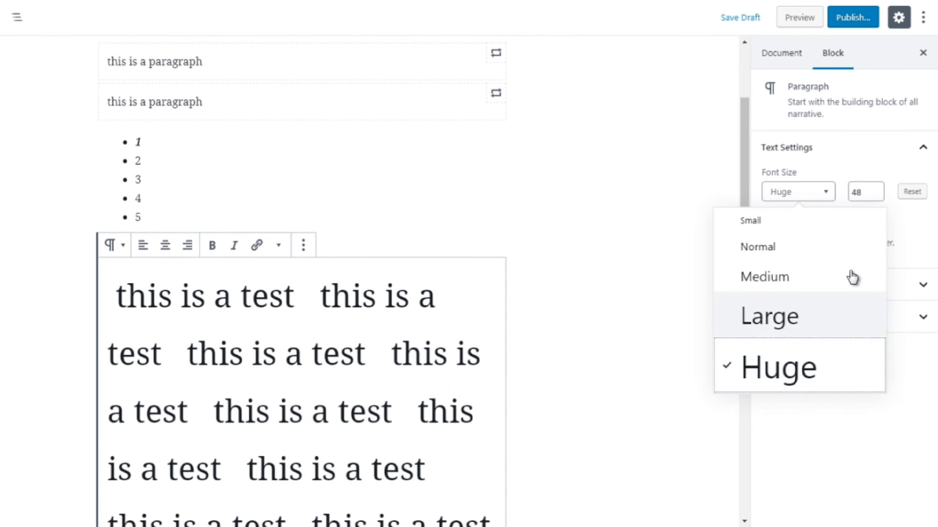
pyautogui.click(788, 331)
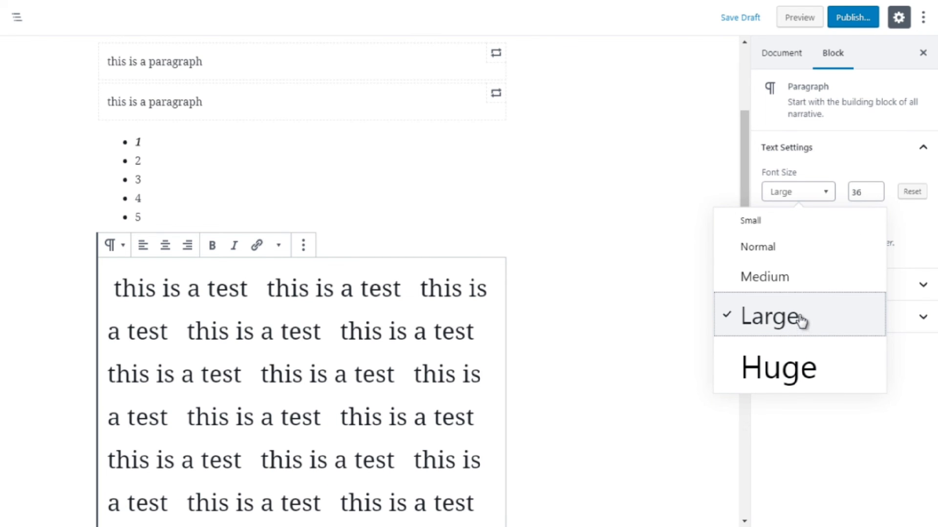
# Apply the Huge font size preset, then step the paragraph's custom font size down to 39
pyautogui.click(791, 383)
pyautogui.click(862, 191)
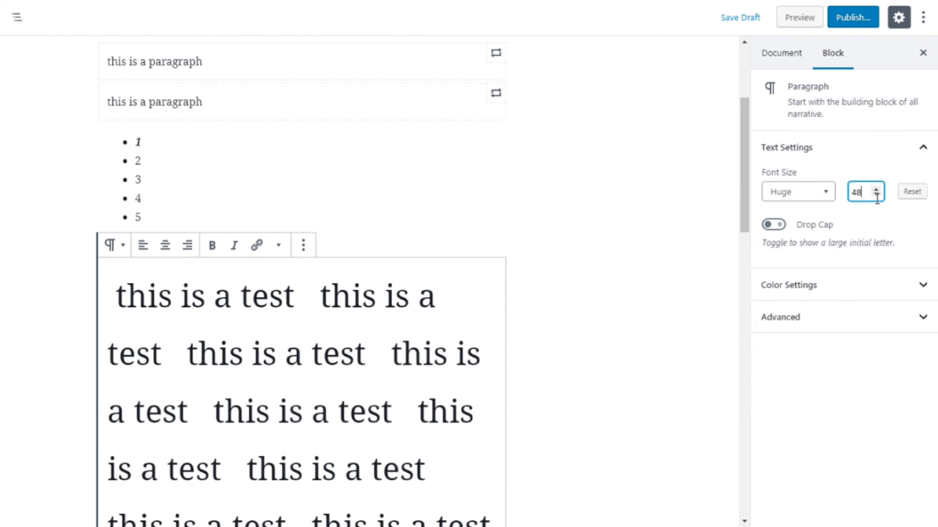
pyautogui.click(877, 195)
pyautogui.click(876, 195)
pyautogui.click(877, 195)
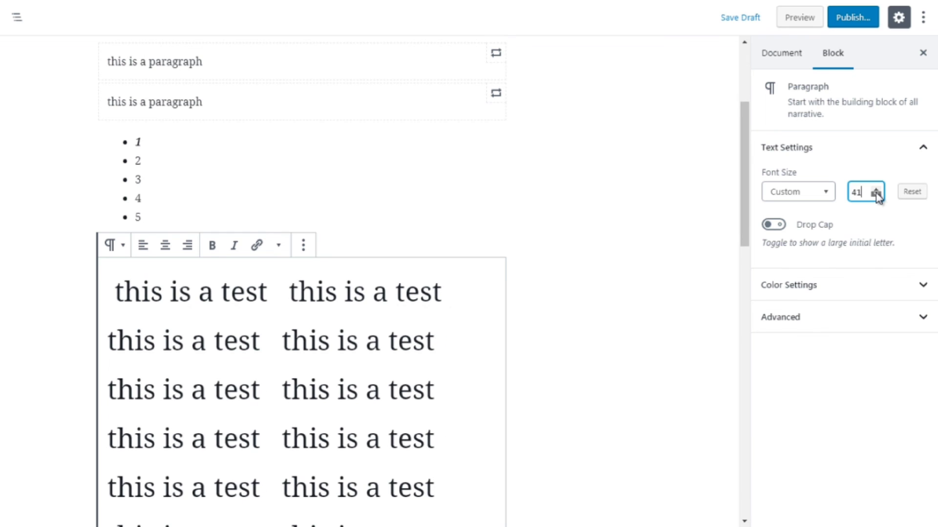
pyautogui.click(876, 195)
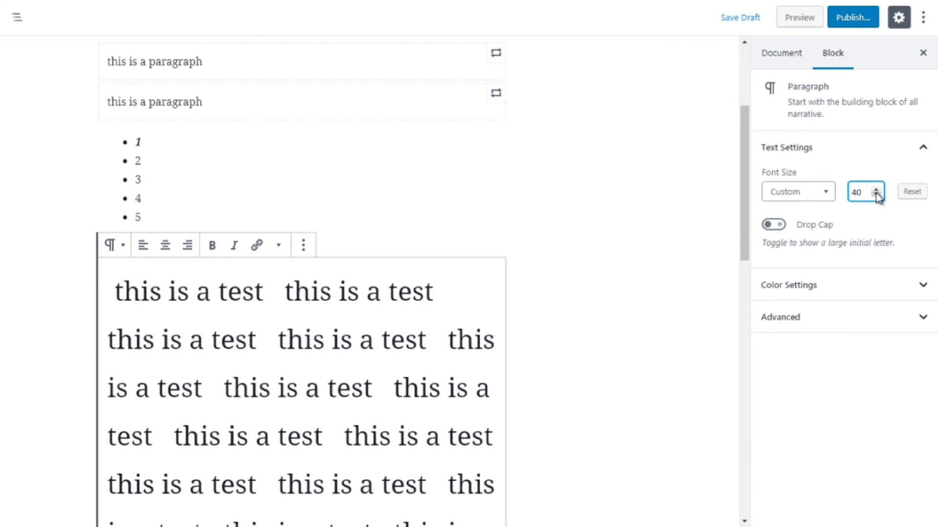
pyautogui.click(876, 195)
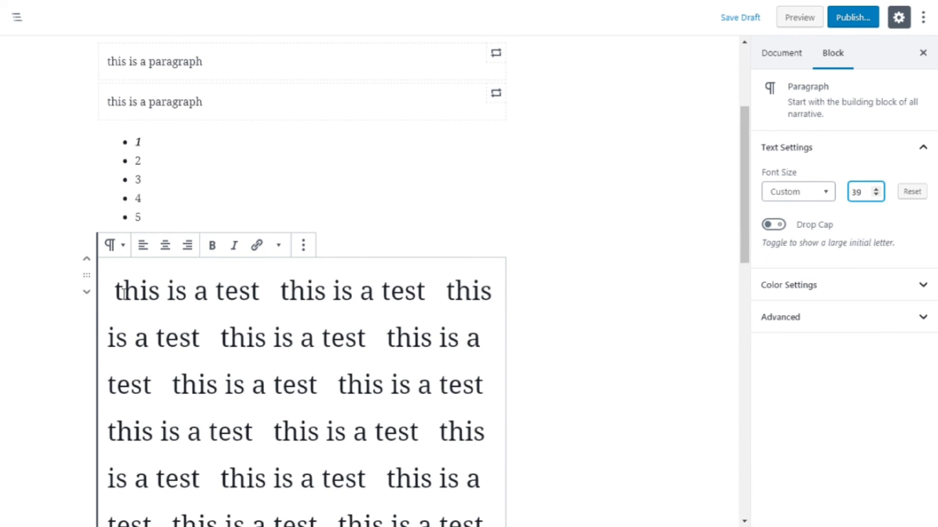
# Turn on Drop Cap for the paragraph so its first letter becomes a large initial
pyautogui.moveTo(123, 296); pyautogui.dragTo(113, 296)
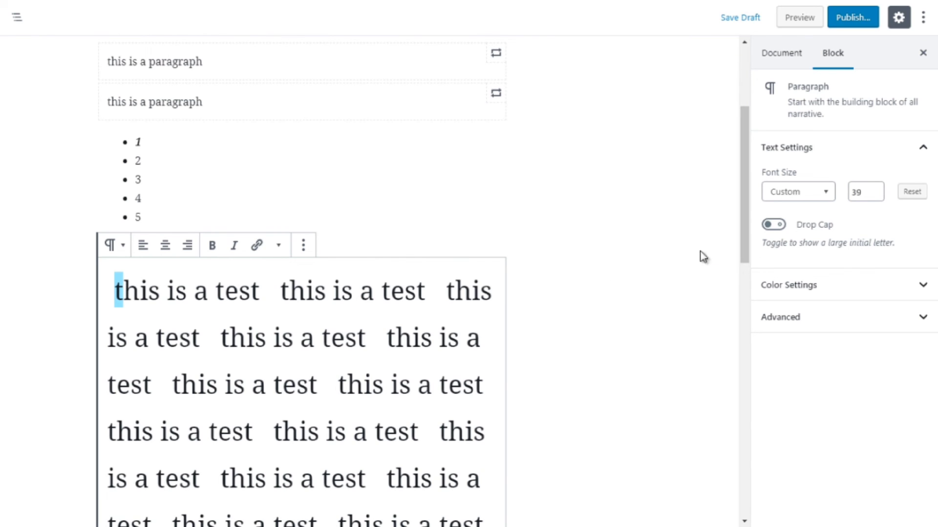
pyautogui.click(773, 225)
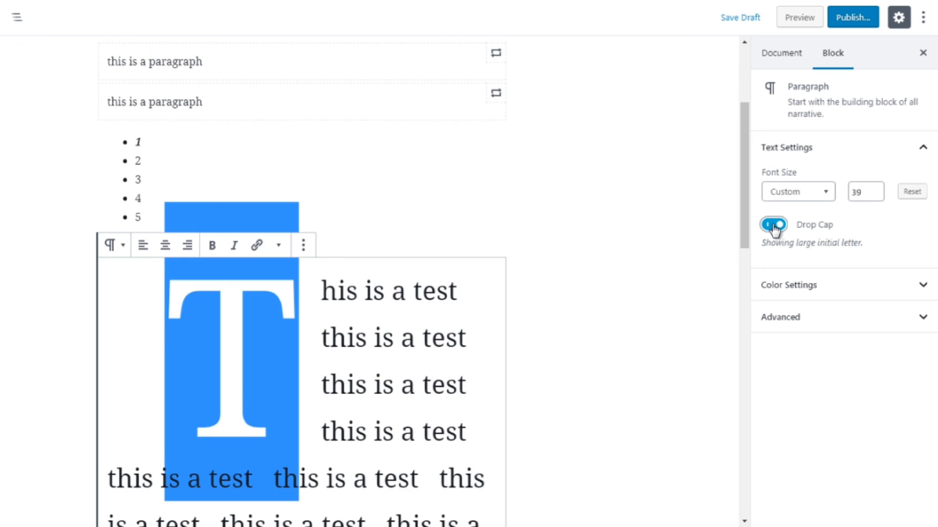
pyautogui.click(315, 338)
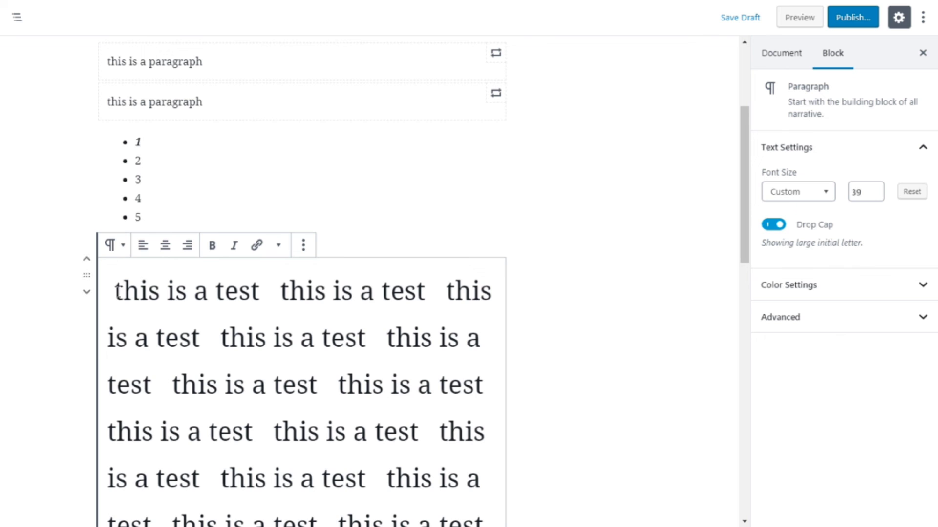
pyautogui.moveTo(122, 293); pyautogui.dragTo(111, 293)
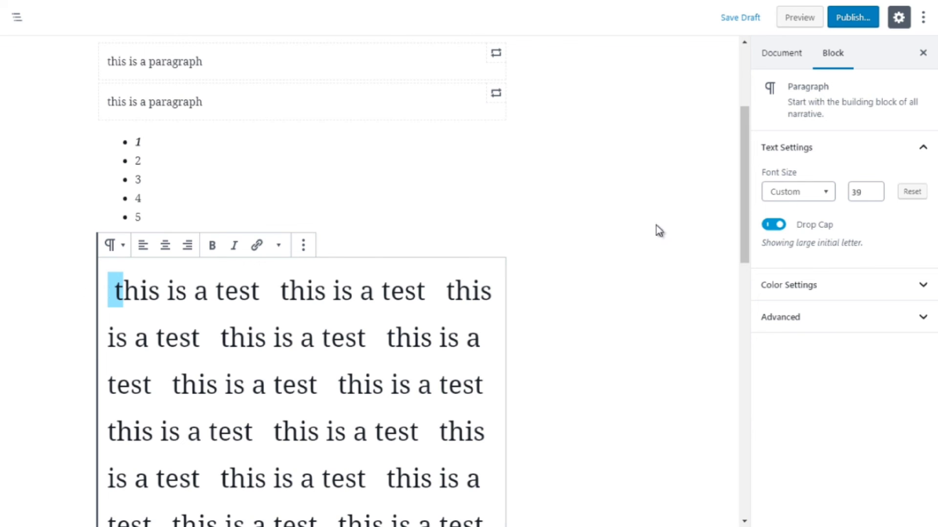
pyautogui.click(346, 323)
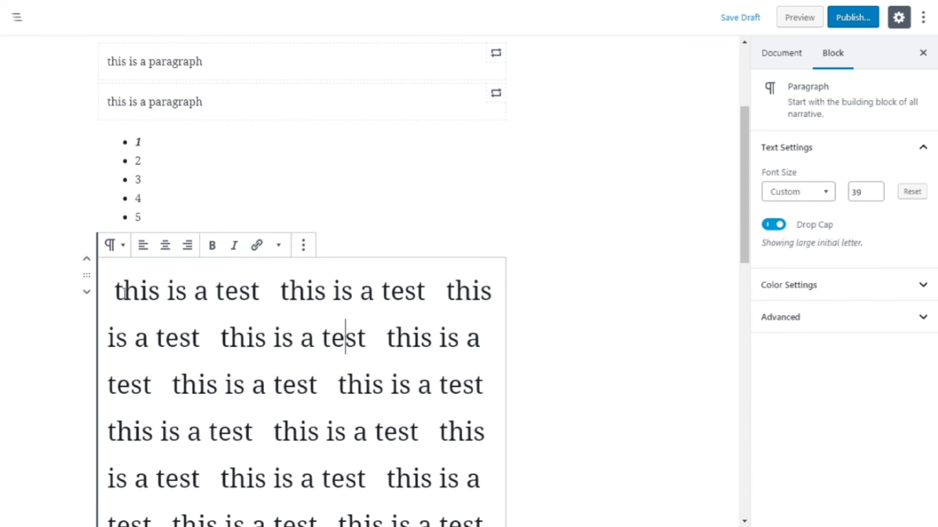
pyautogui.moveTo(125, 292); pyautogui.dragTo(118, 289)
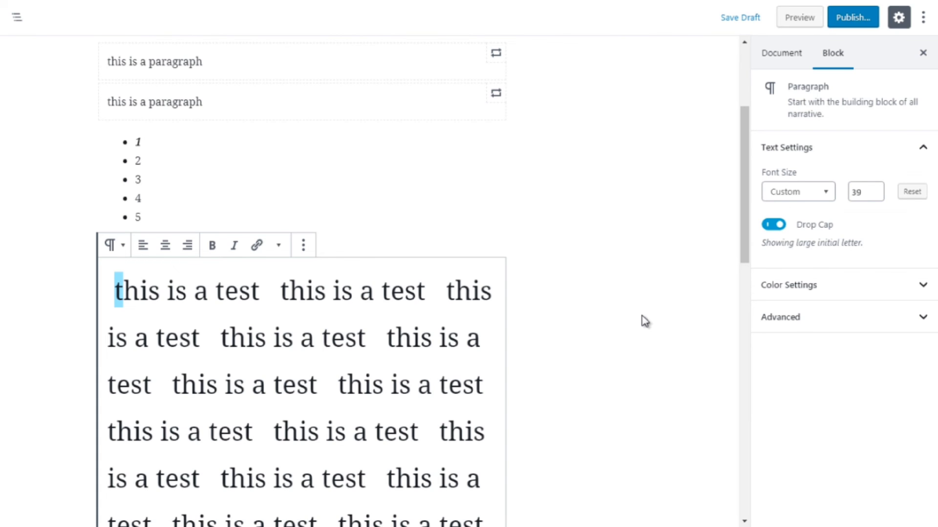
# Open the color settings and try pink, orange, red and Very light gray as the paragraph's background color
pyautogui.click(783, 288)
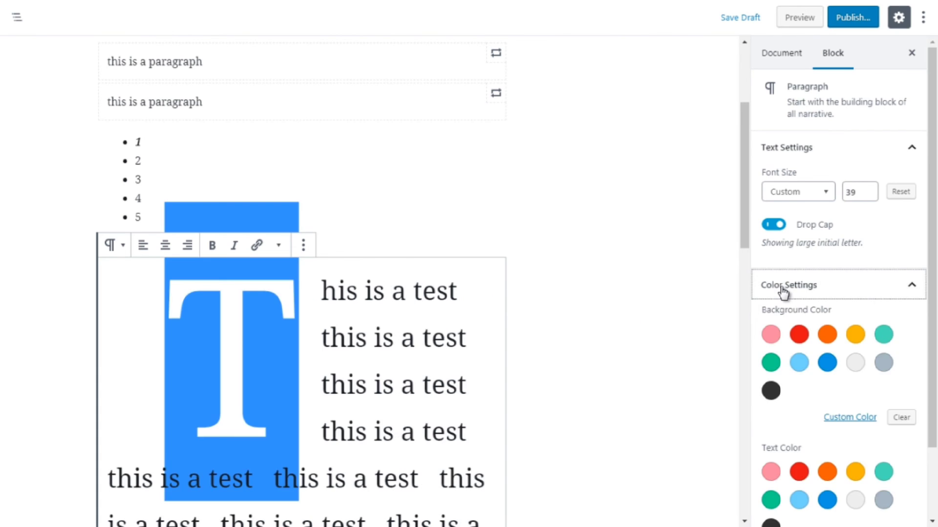
pyautogui.click(771, 335)
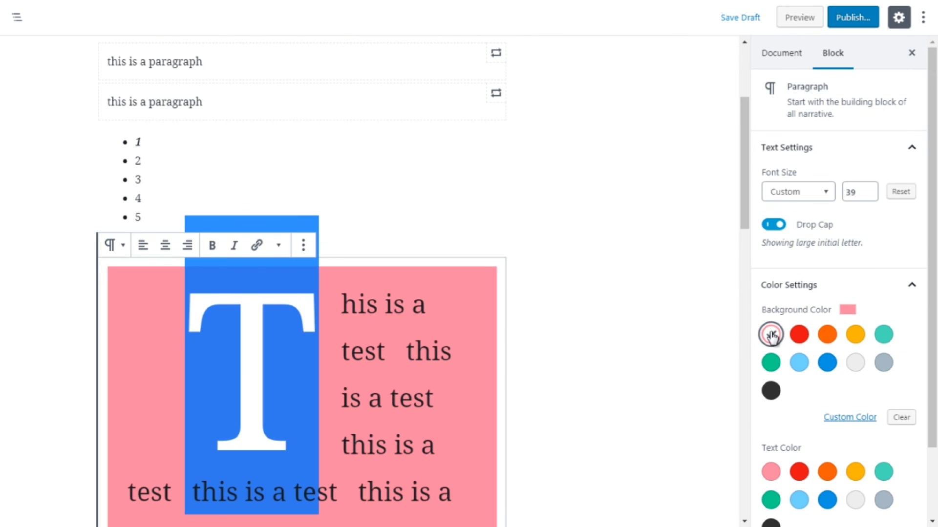
pyautogui.moveTo(743, 215); pyautogui.dragTo(746, 276)
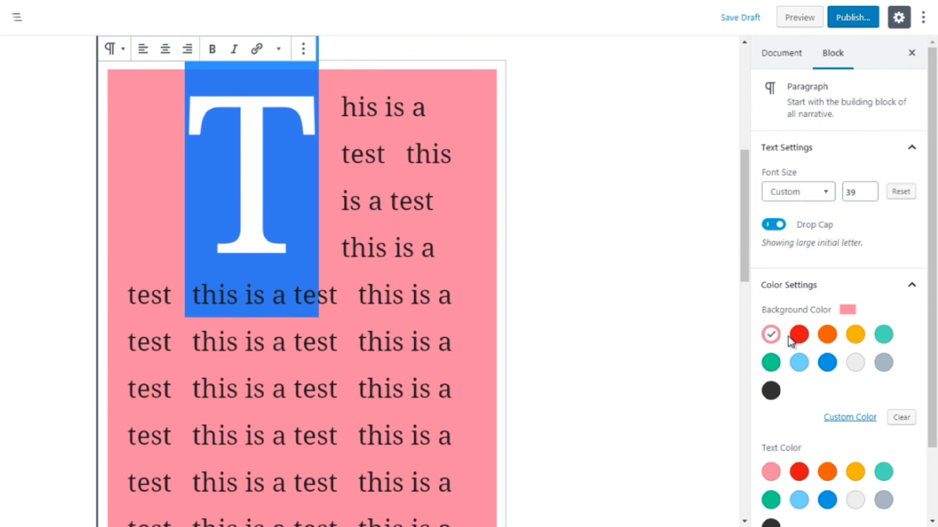
pyautogui.click(829, 336)
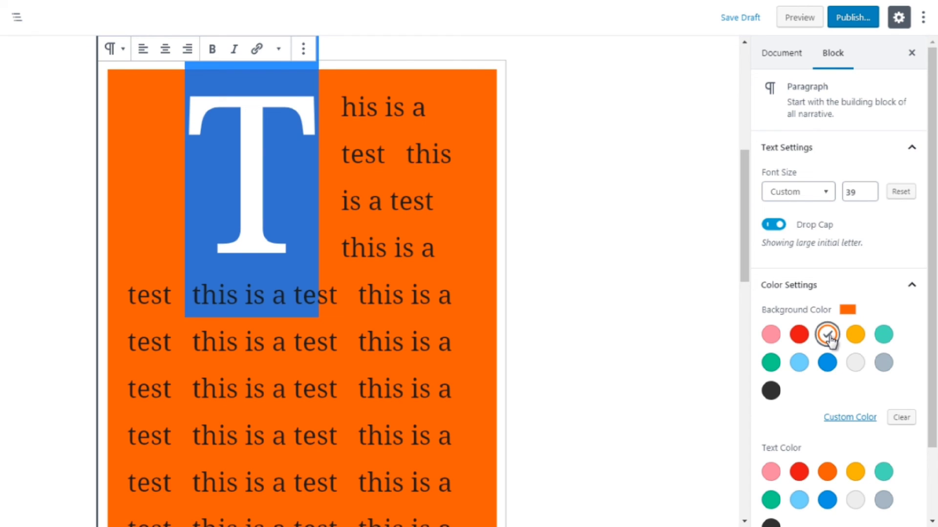
pyautogui.click(855, 364)
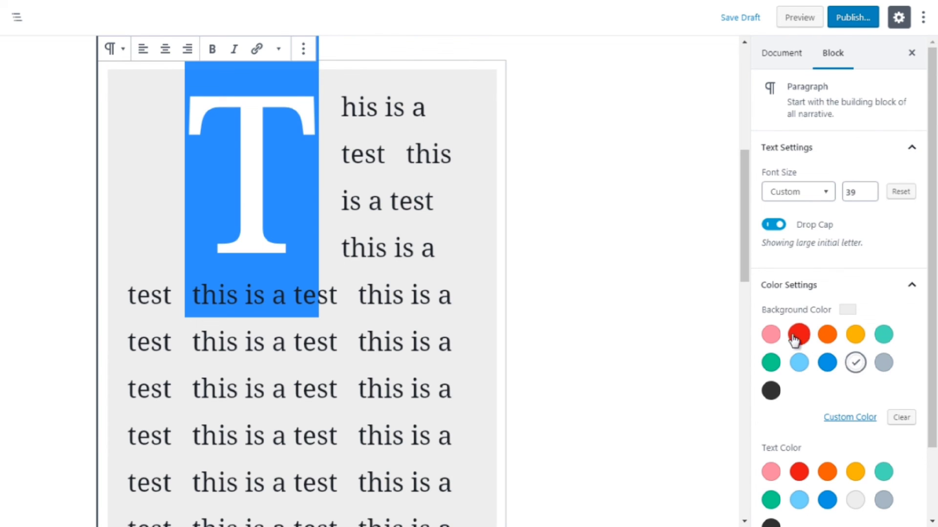
pyautogui.click(773, 337)
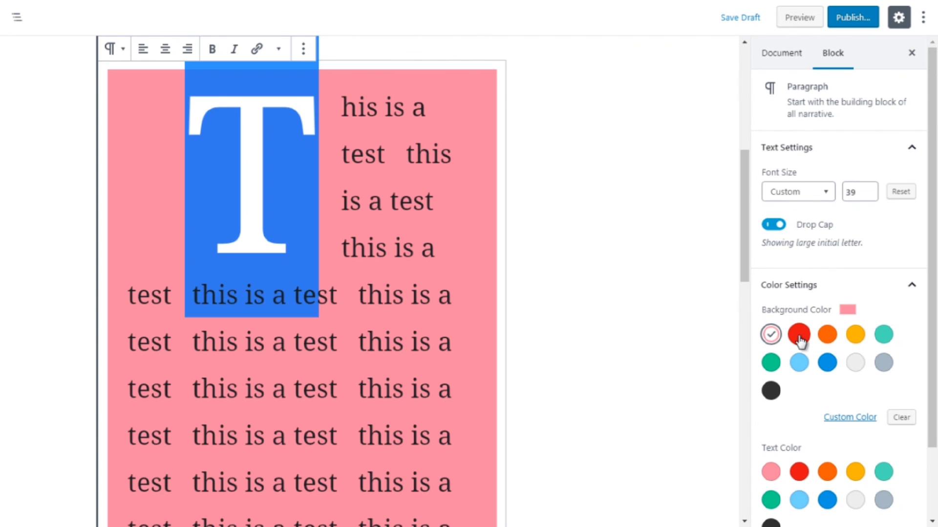
pyautogui.click(799, 338)
pyautogui.click(771, 337)
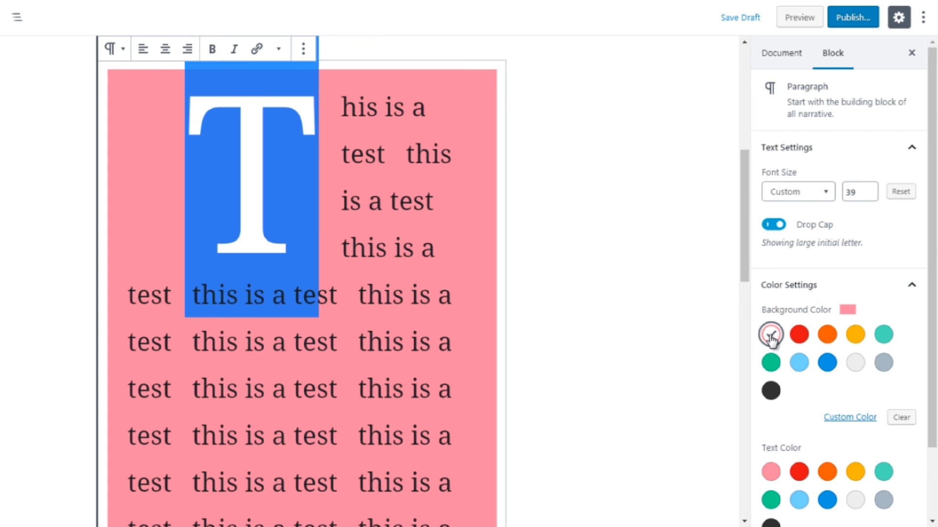
pyautogui.click(856, 363)
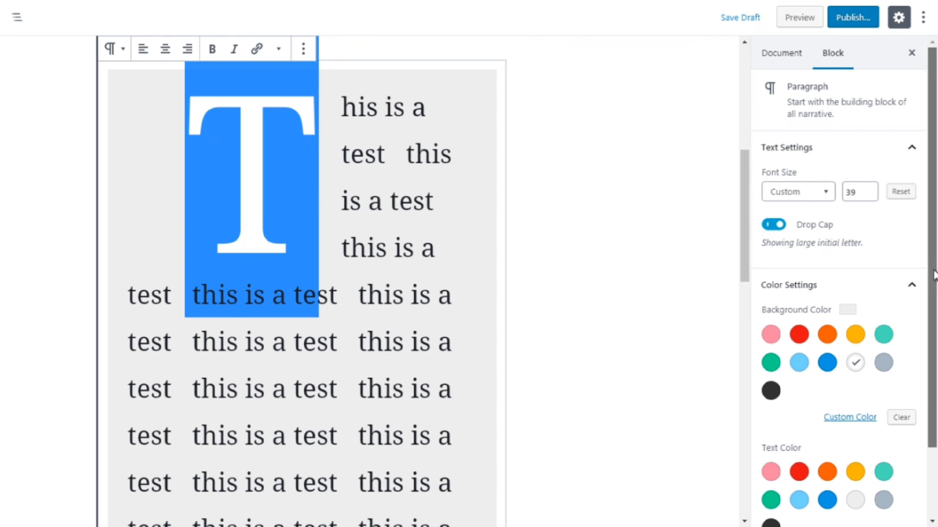
# Try red and then blue as the paragraph's text color
pyautogui.scroll(-1, 934, 298)
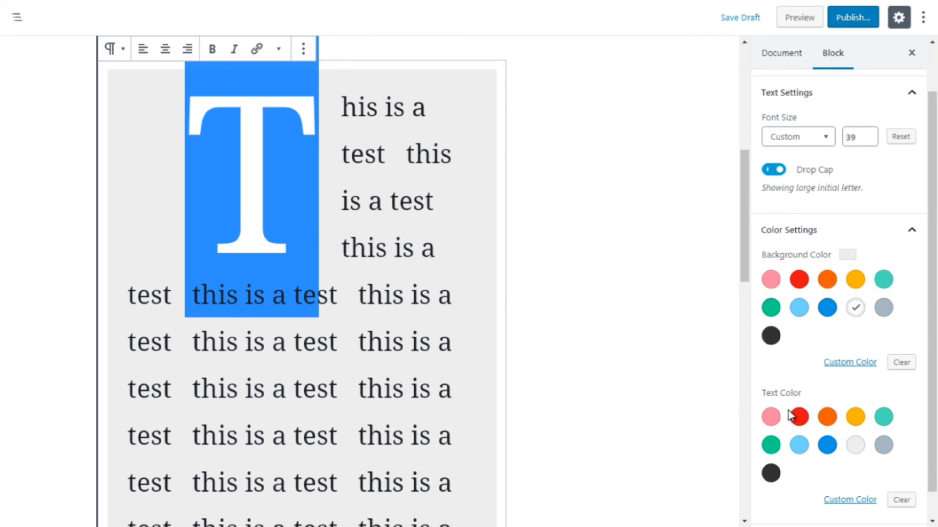
pyautogui.click(797, 425)
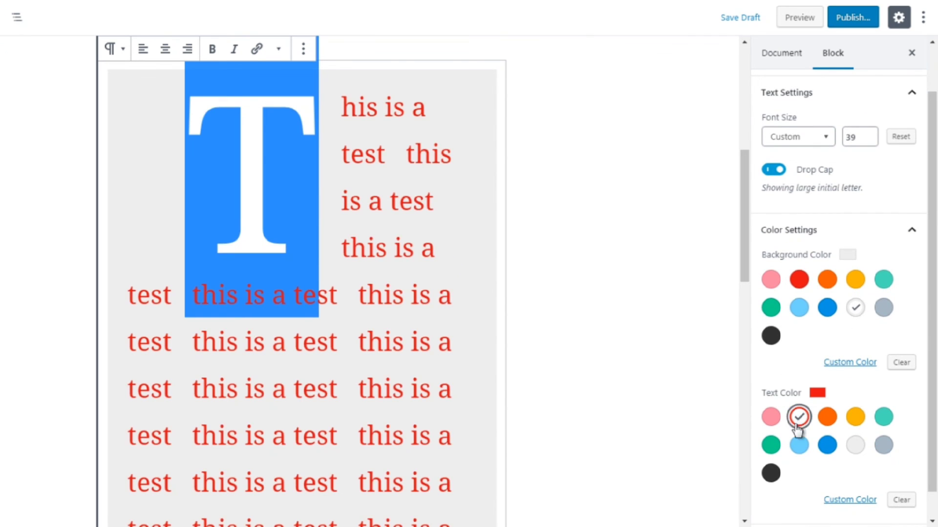
pyautogui.click(827, 445)
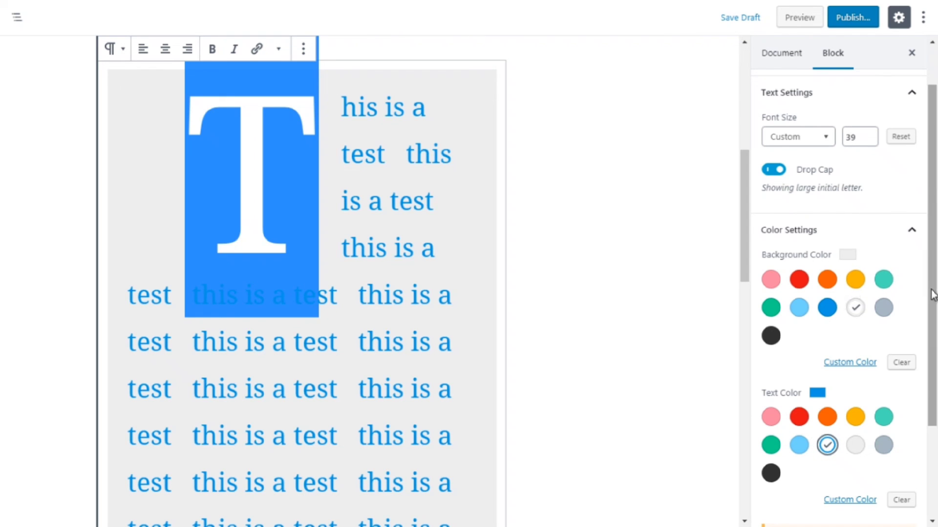
# Clear the background color and set a custom very light blue background with the color picker
pyautogui.moveTo(931, 293); pyautogui.dragTo(935, 391)
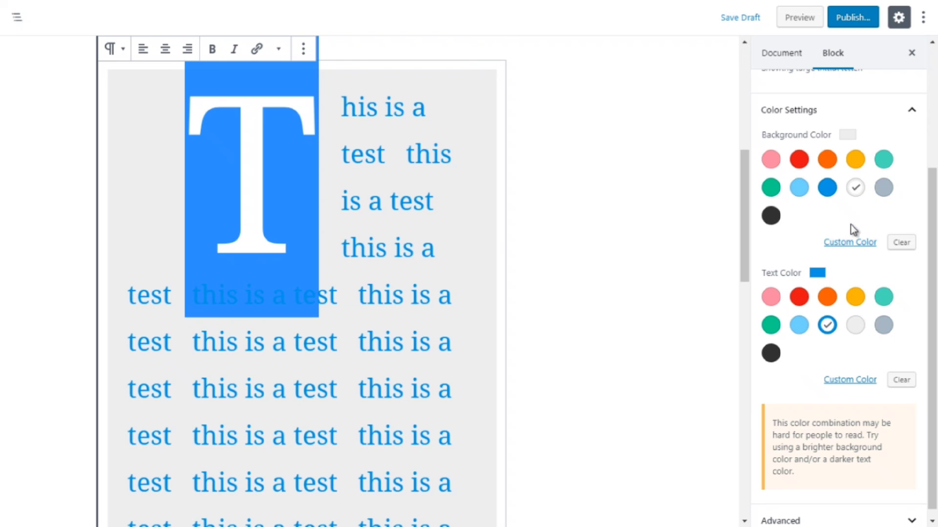
pyautogui.click(902, 244)
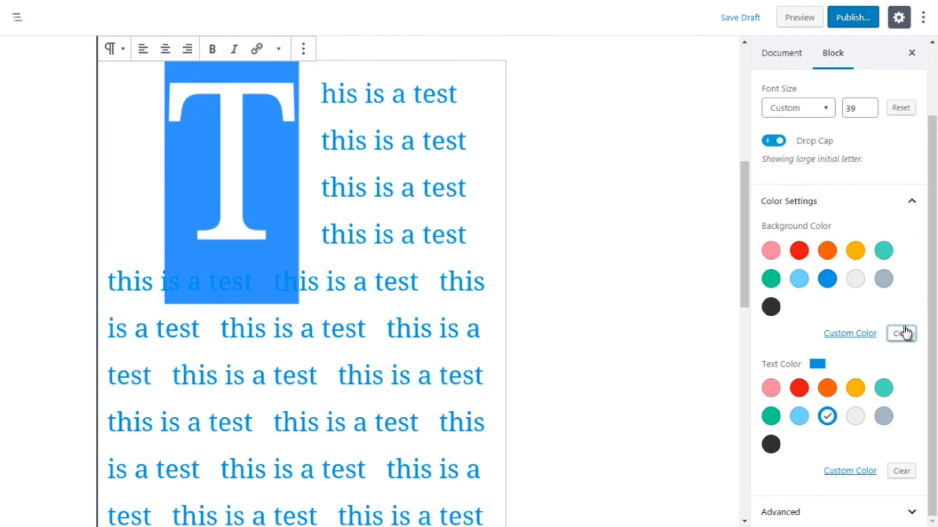
pyautogui.click(847, 336)
pyautogui.moveTo(836, 361); pyautogui.dragTo(897, 353)
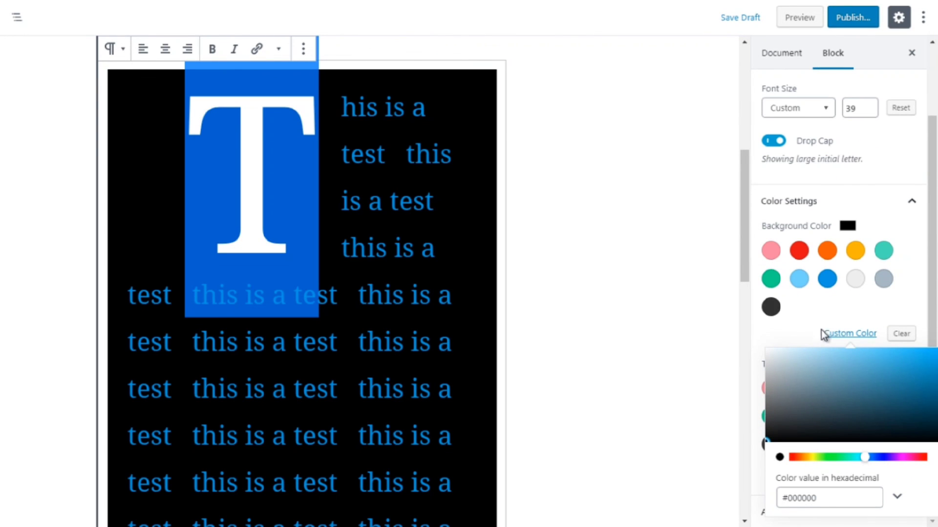
pyautogui.moveTo(805, 364); pyautogui.dragTo(769, 338)
pyautogui.click(771, 345)
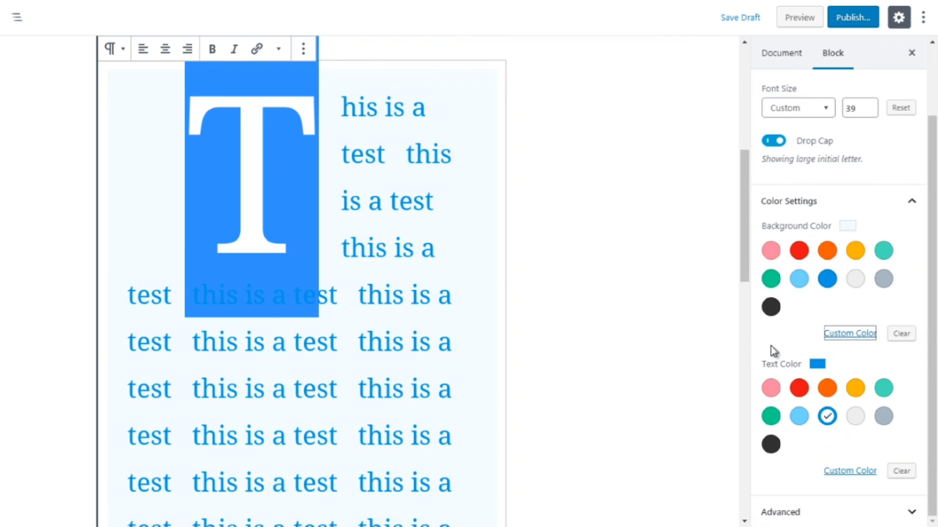
# Set a custom dark navy text color for the paragraph with the color picker
pyautogui.click(796, 335)
pyautogui.moveTo(932, 303); pyautogui.dragTo(932, 345)
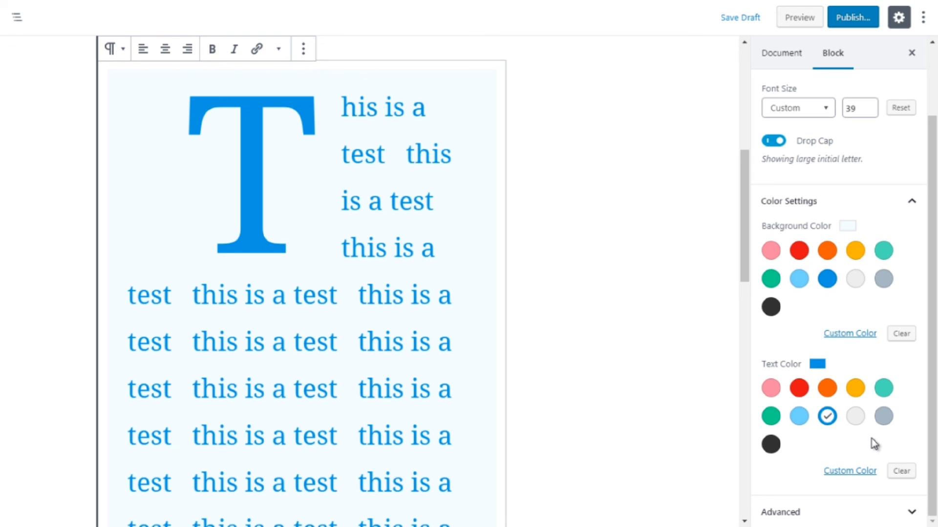
pyautogui.click(850, 472)
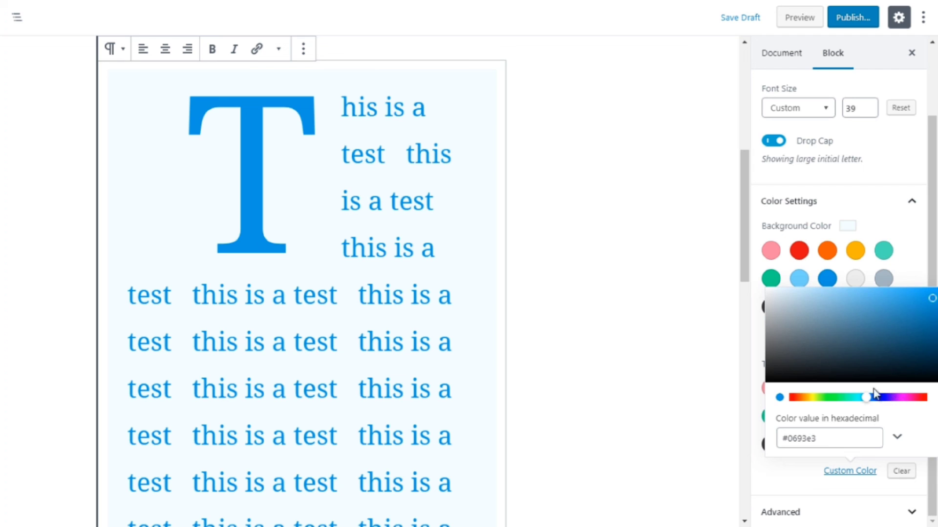
pyautogui.click(858, 319)
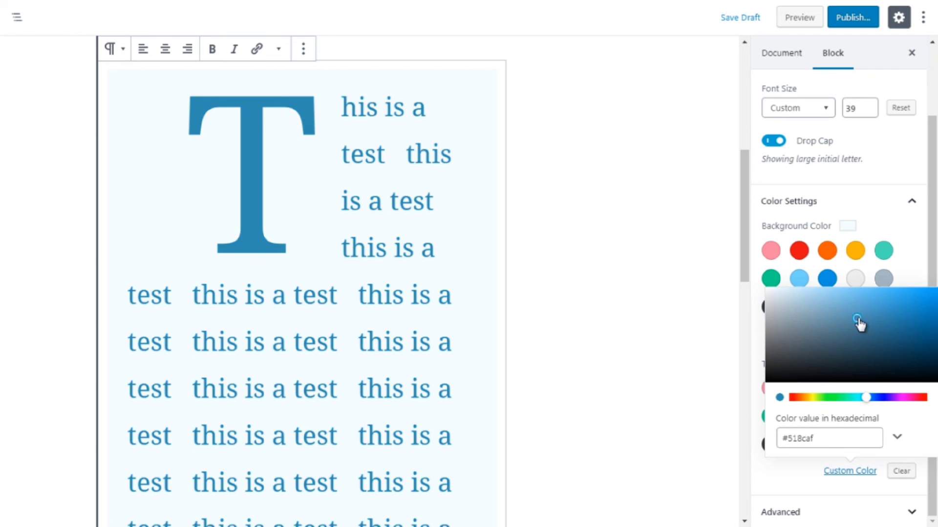
pyautogui.click(920, 376)
pyautogui.click(910, 272)
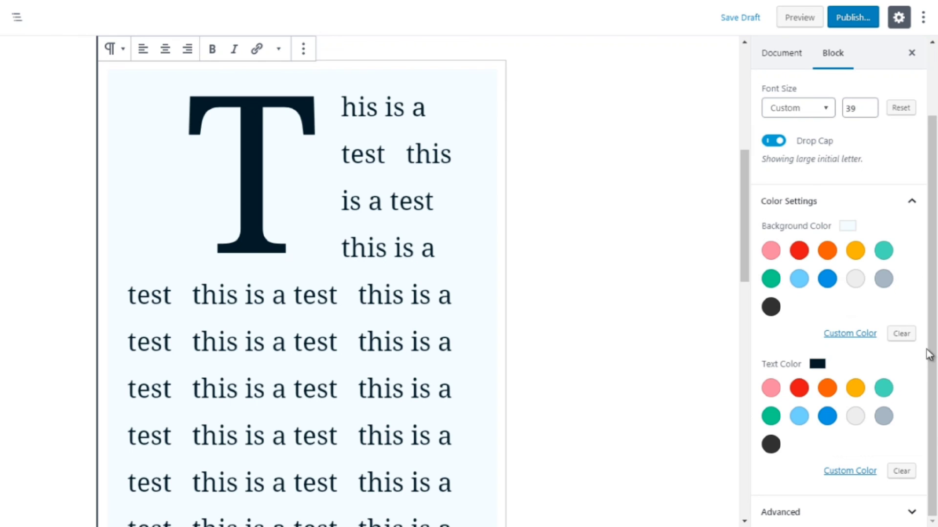
# Expand the Advanced section to examine the Additional CSS Class field, then collapse it
pyautogui.click(781, 510)
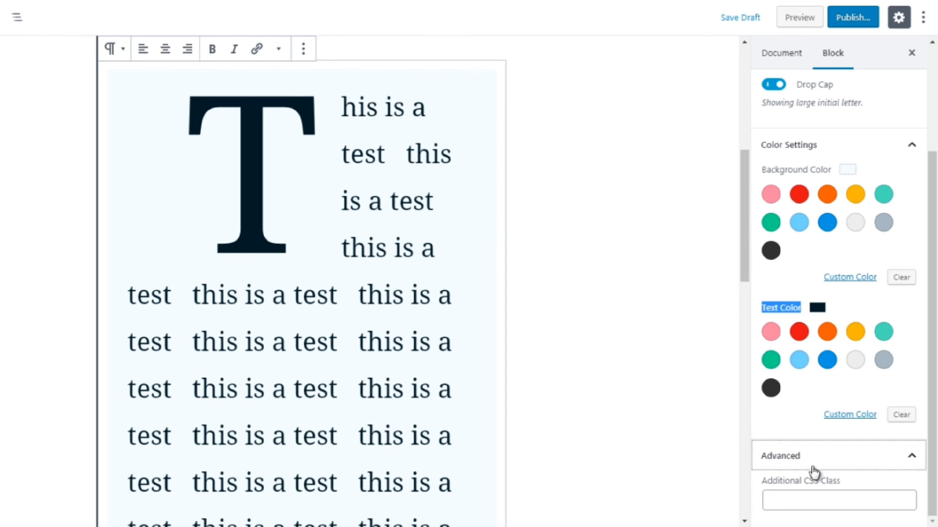
pyautogui.click(813, 491)
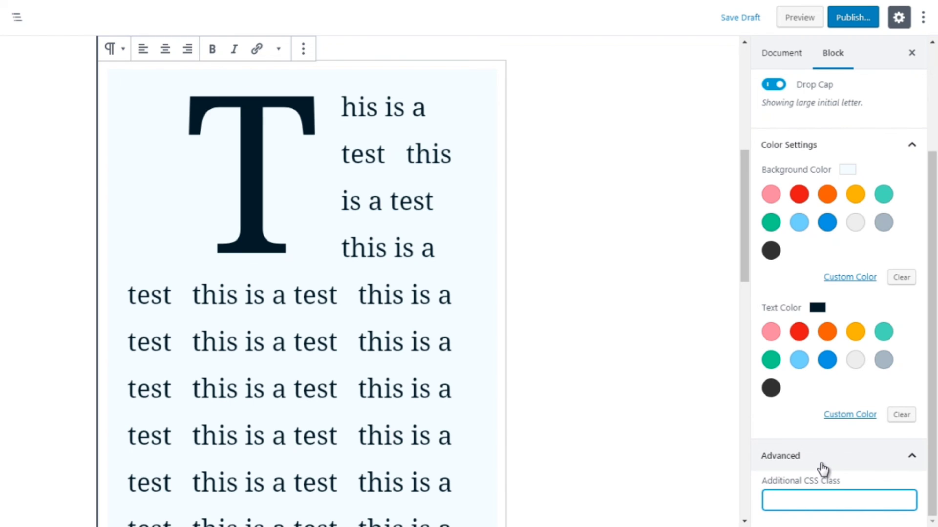
pyautogui.click(822, 467)
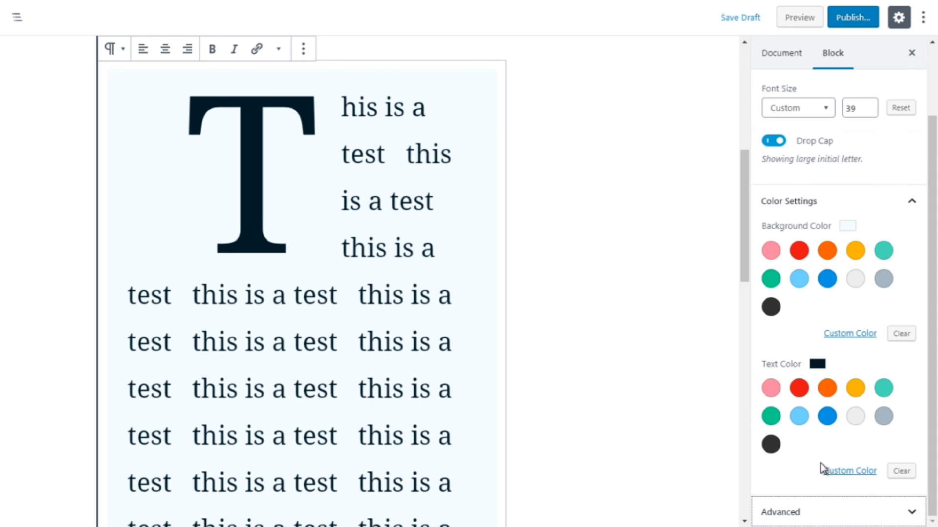
# Open the block inserter above the gallery to browse the Common Blocks category, then select the Image and Gallery blocks in turn
pyautogui.moveTo(742, 232); pyautogui.dragTo(727, 389)
pyautogui.click(546, 307)
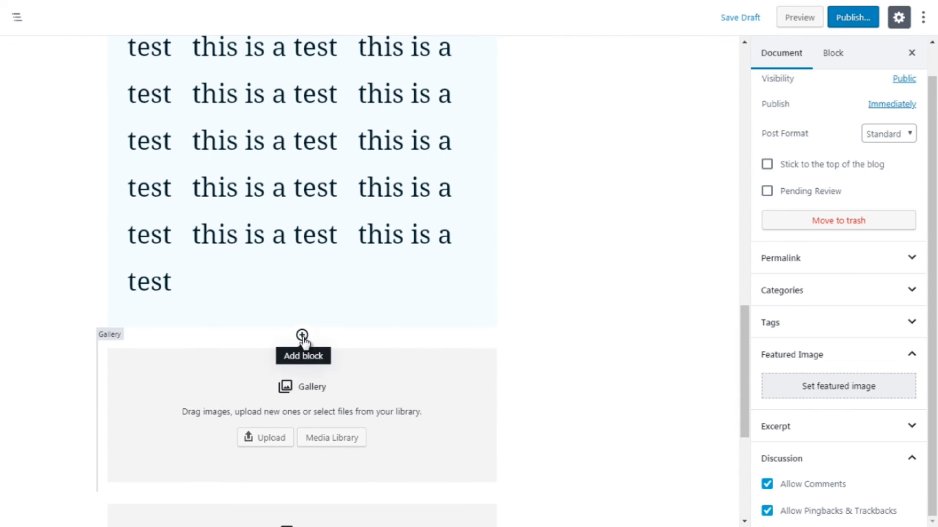
pyautogui.click(302, 336)
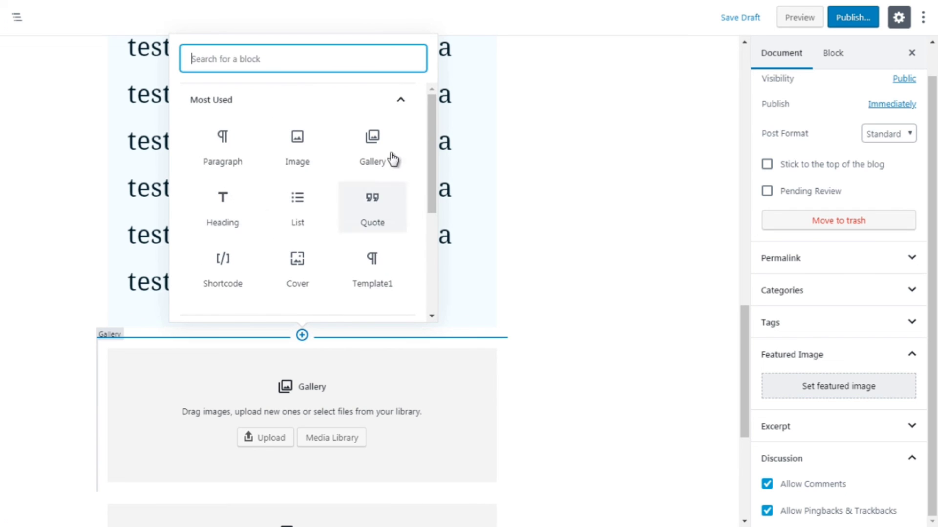
pyautogui.click(396, 102)
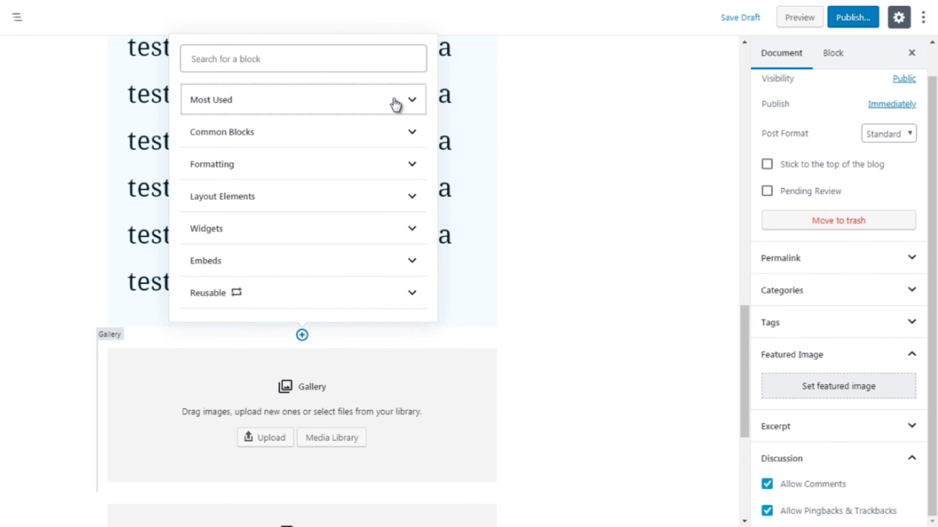
pyautogui.click(363, 141)
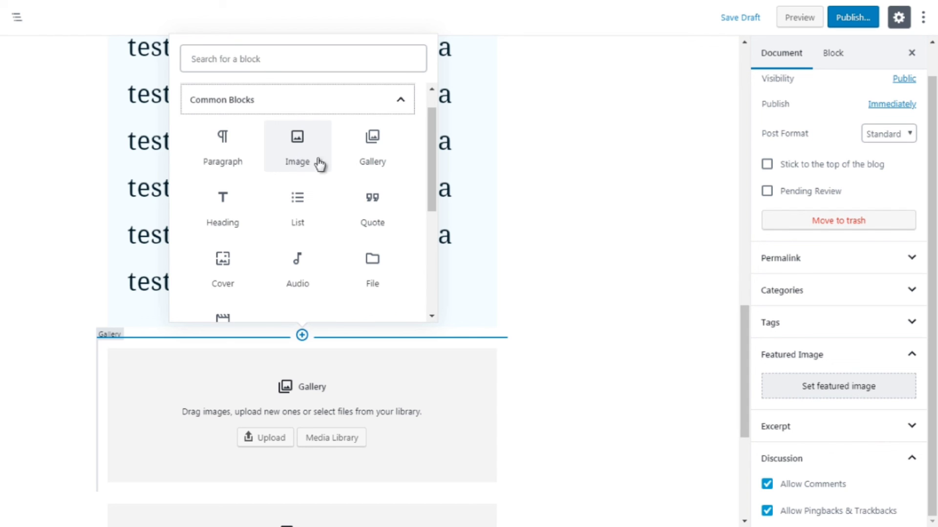
pyautogui.click(541, 235)
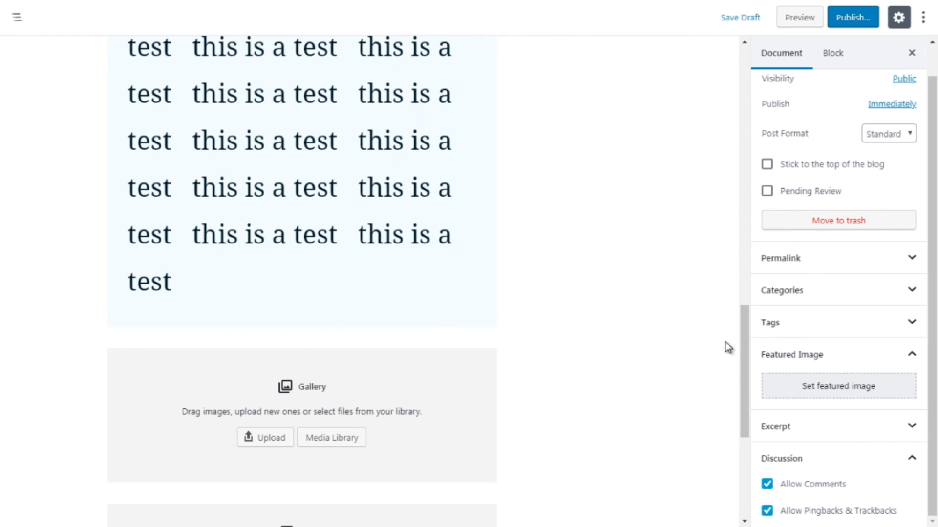
pyautogui.moveTo(739, 364); pyautogui.dragTo(739, 404)
pyautogui.click(448, 398)
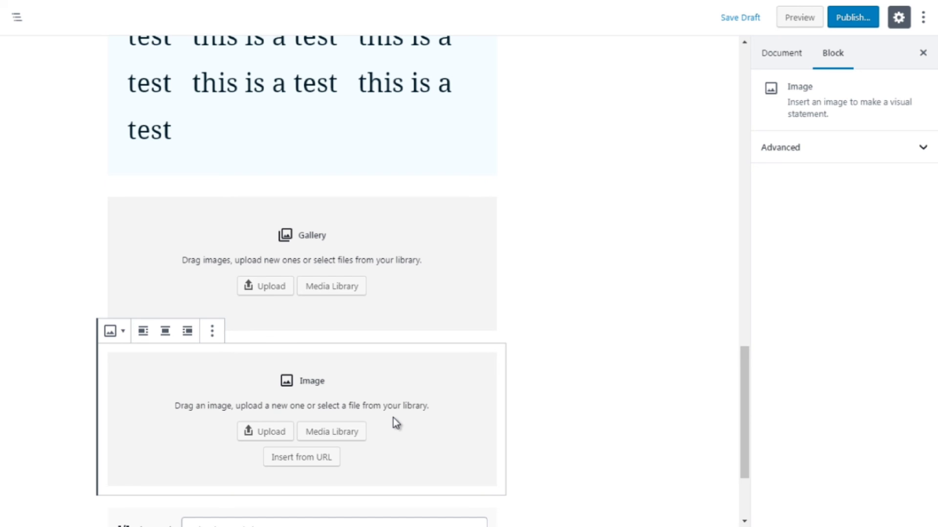
pyautogui.click(433, 293)
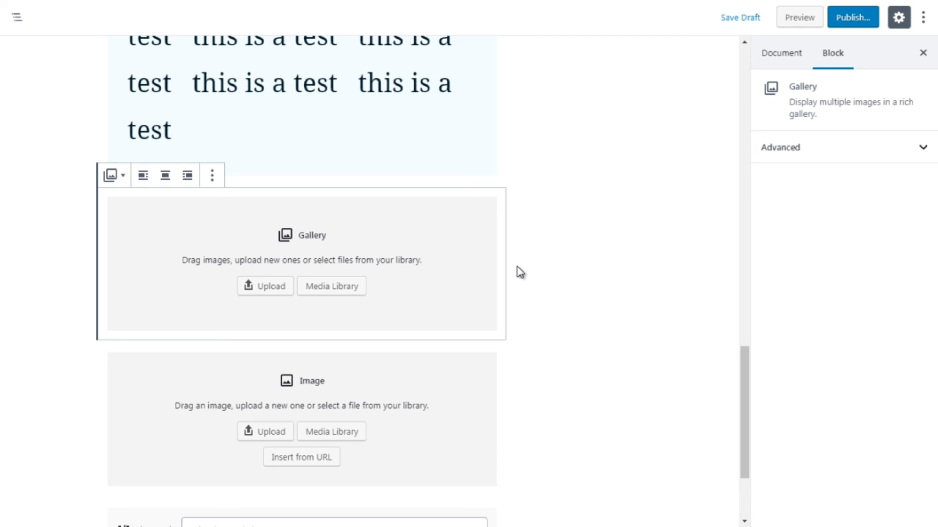
# Insert a List block from Common Blocks between the drop-cap paragraph and the gallery
pyautogui.moveTo(742, 372); pyautogui.dragTo(741, 362)
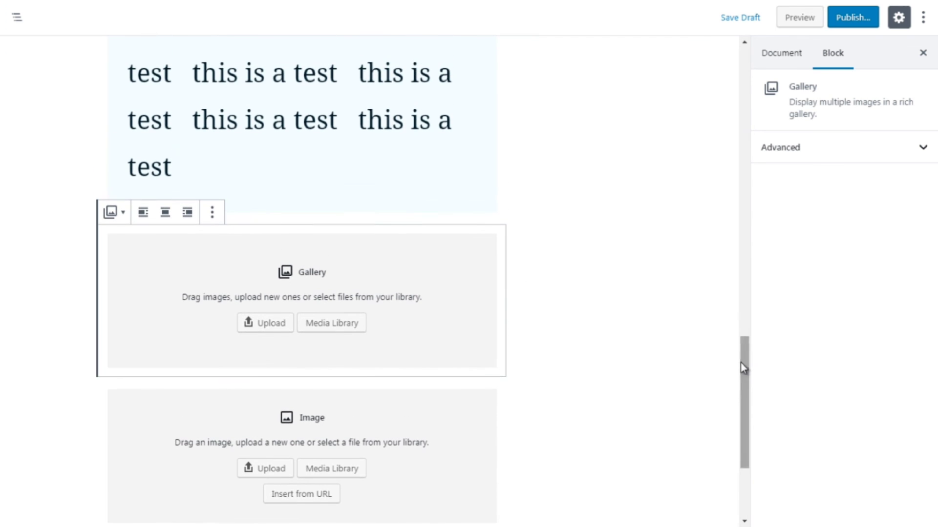
pyautogui.click(73, 271)
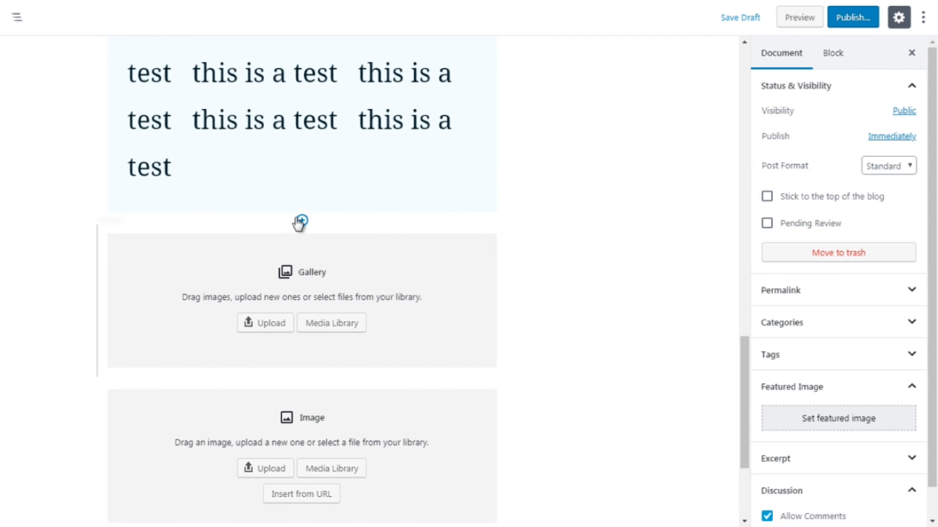
pyautogui.click(300, 221)
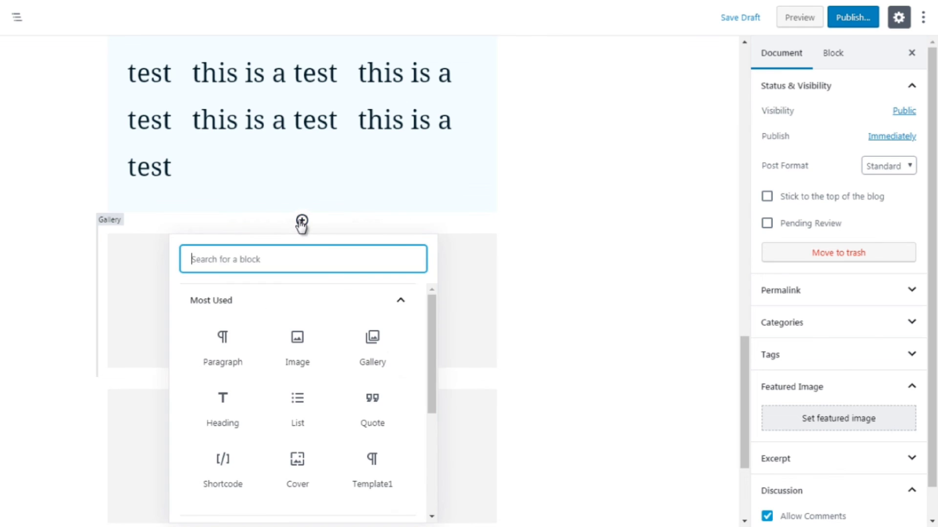
pyautogui.click(402, 301)
pyautogui.click(411, 335)
pyautogui.moveTo(431, 346); pyautogui.dragTo(432, 357)
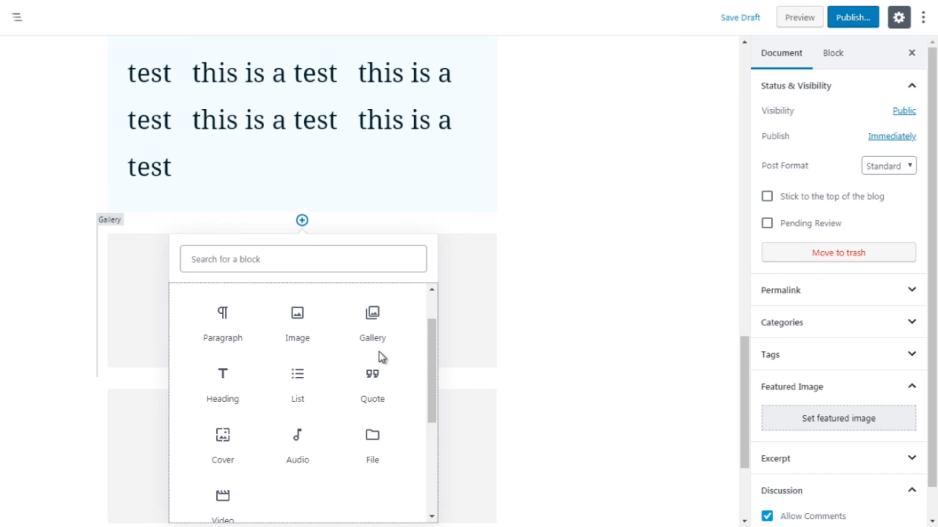
pyautogui.moveTo(431, 381); pyautogui.dragTo(435, 402)
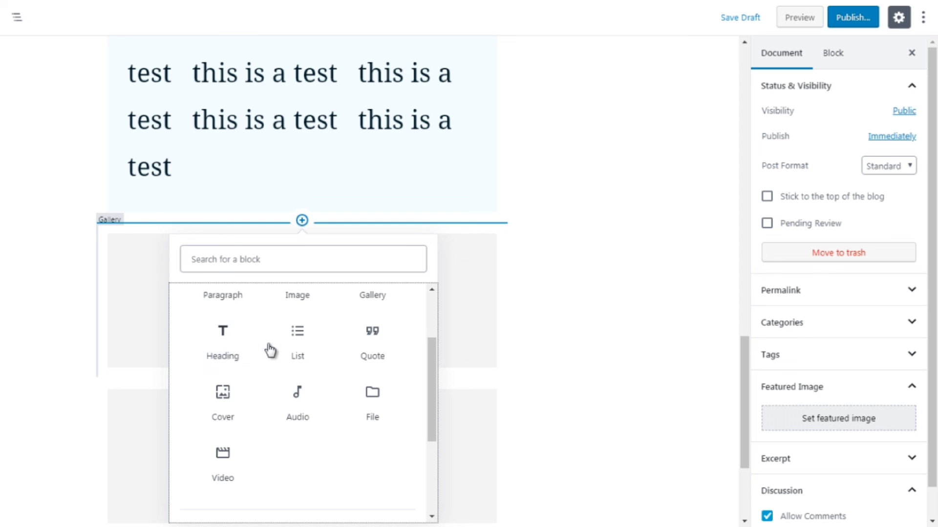
pyautogui.click(303, 355)
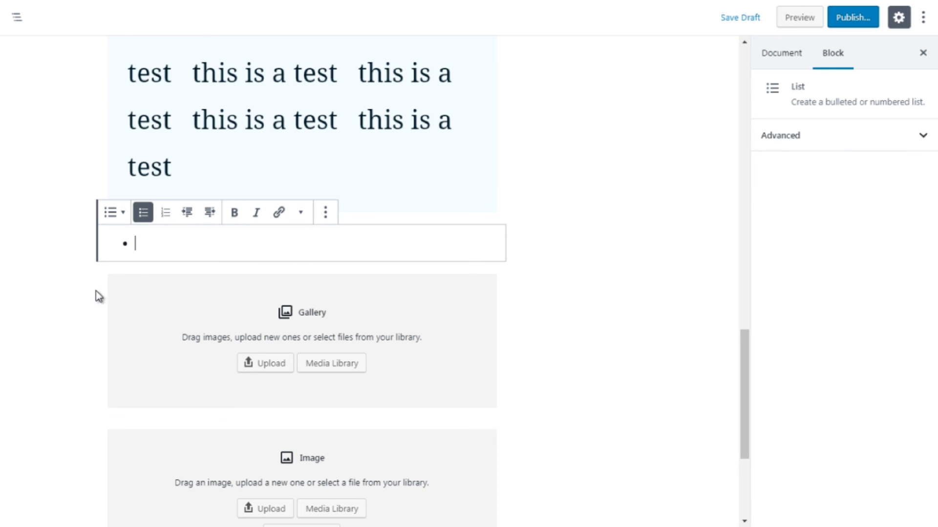
# Insert a Quote block from Common Blocks below the new list and enter the text test
pyautogui.click(64, 299)
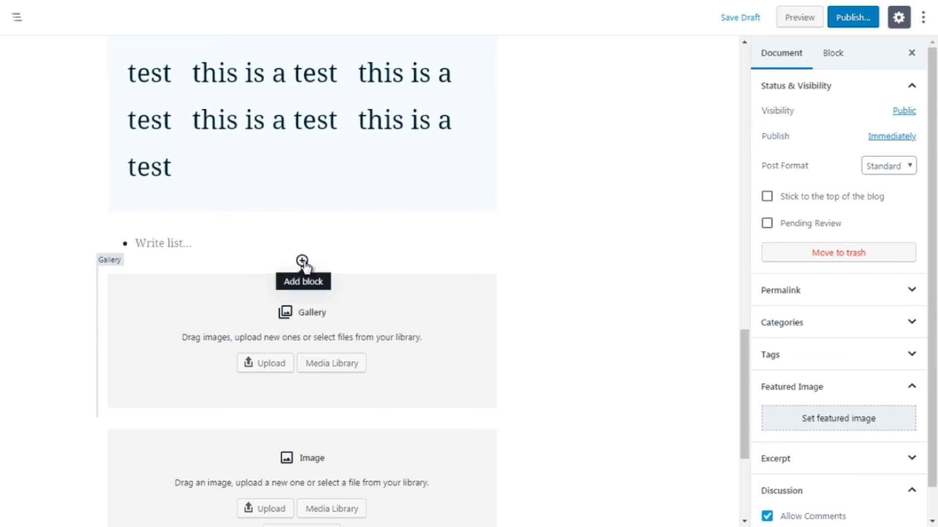
pyautogui.click(303, 261)
pyautogui.click(396, 341)
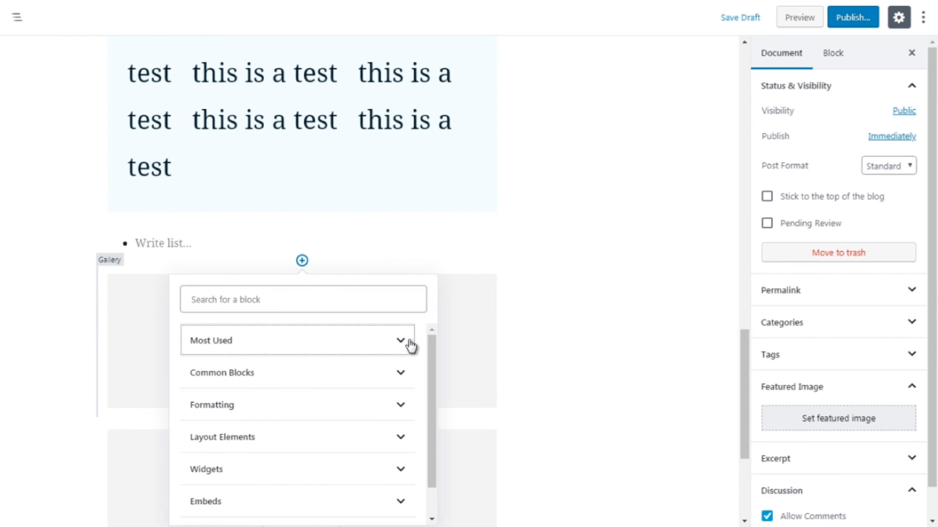
pyautogui.click(383, 376)
pyautogui.moveTo(430, 382); pyautogui.dragTo(429, 405)
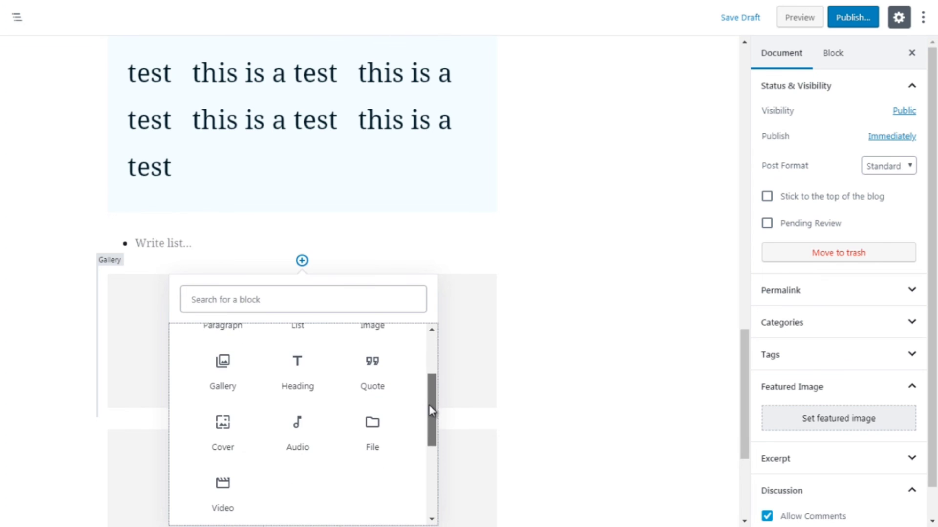
pyautogui.click(369, 378)
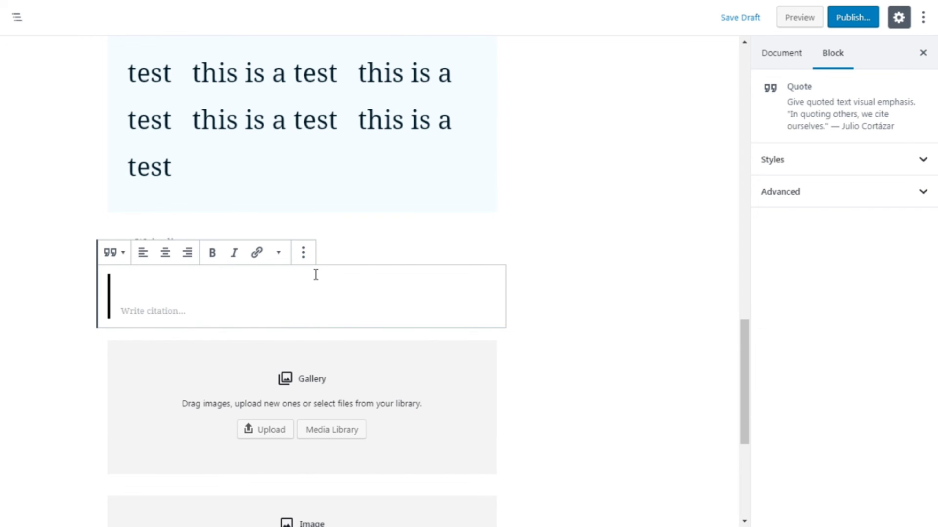
pyautogui.write('test')
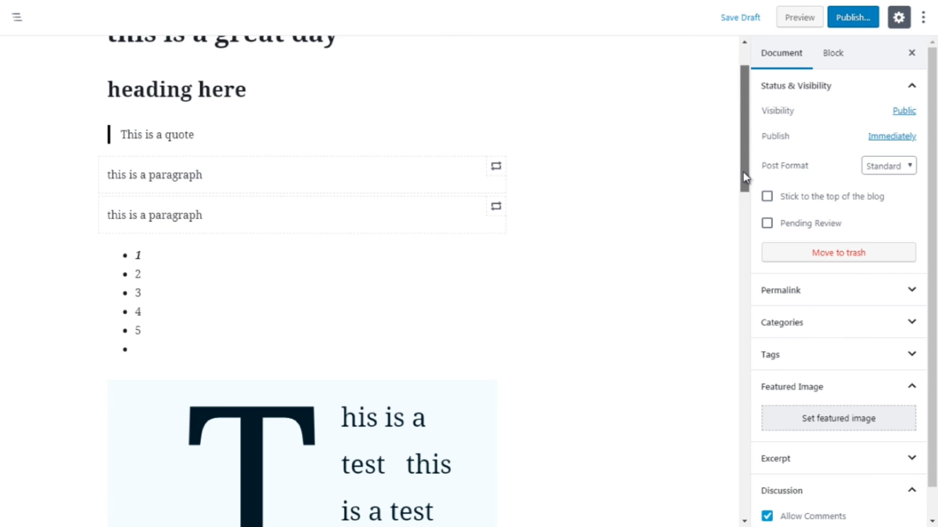
# Apply the Large style to the "This is a quote" block near the top of the post
pyautogui.click(376, 140)
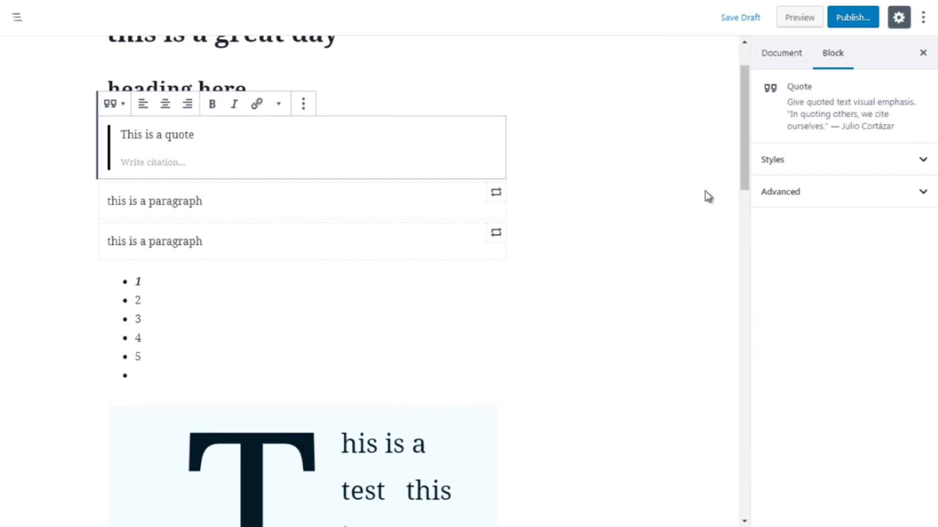
pyautogui.click(812, 165)
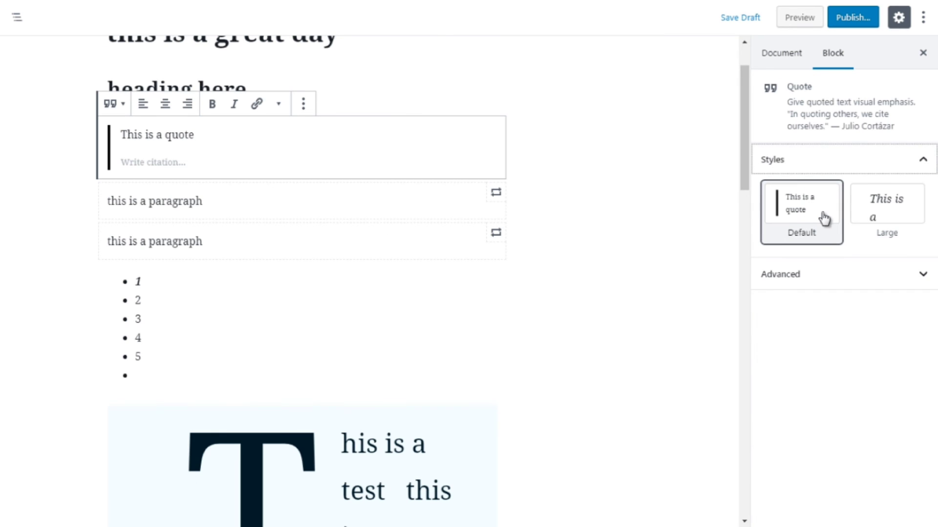
pyautogui.click(878, 217)
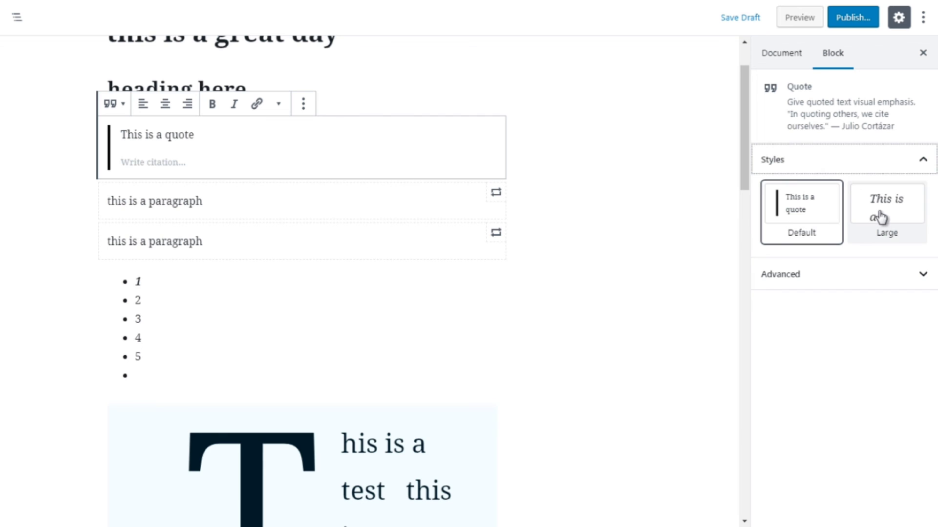
pyautogui.click(814, 215)
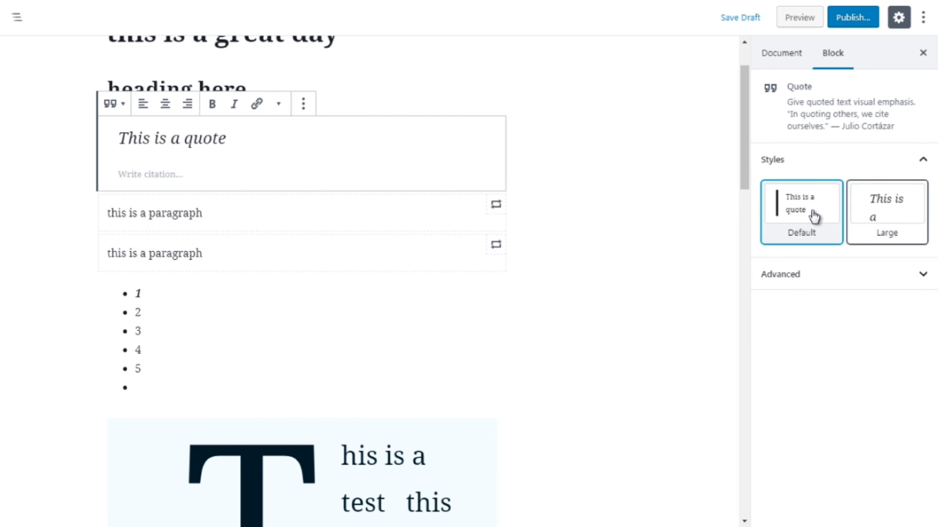
pyautogui.click(891, 216)
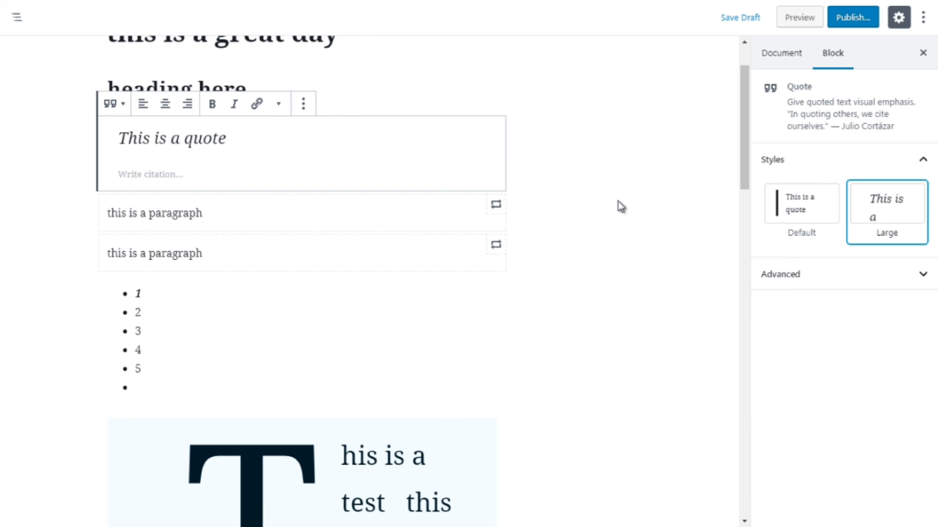
# Expand the quote's Advanced section to examine its Additional CSS Class, then collapse it and deselect
pyautogui.click(823, 275)
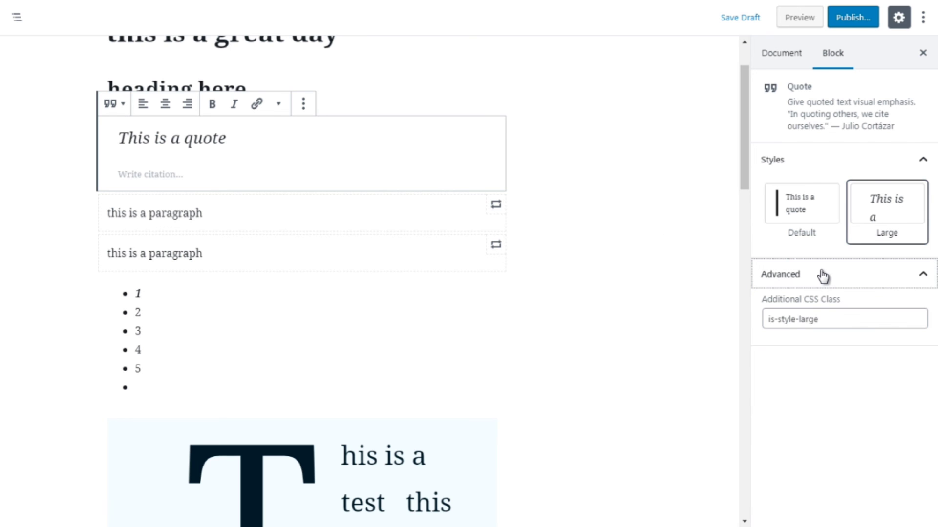
pyautogui.click(822, 275)
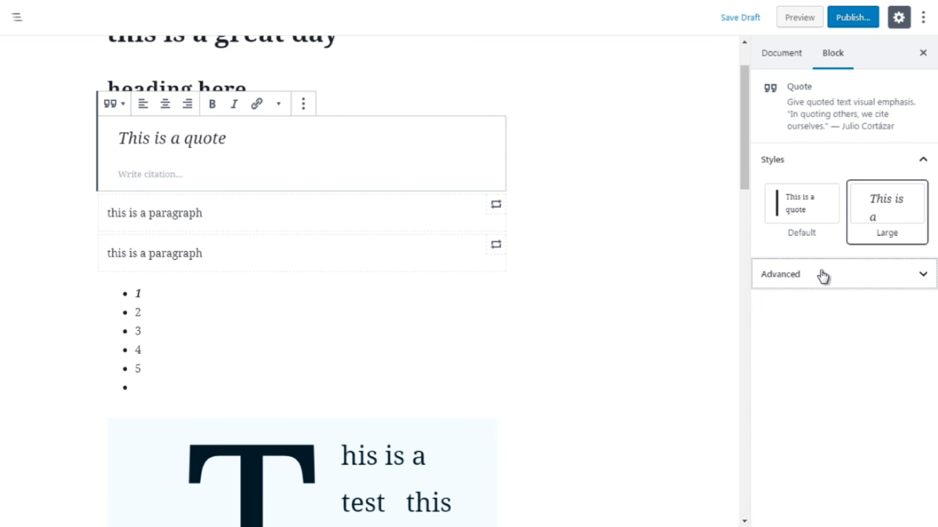
pyautogui.click(653, 282)
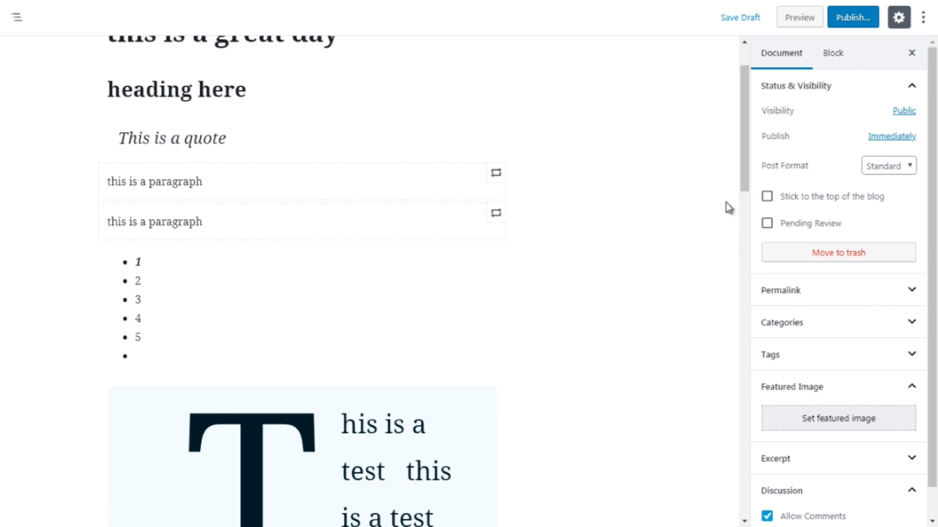
# Insert an Audio block from Common Blocks between the second paragraph and the numbered list
pyautogui.scroll(-1, 707, 192)
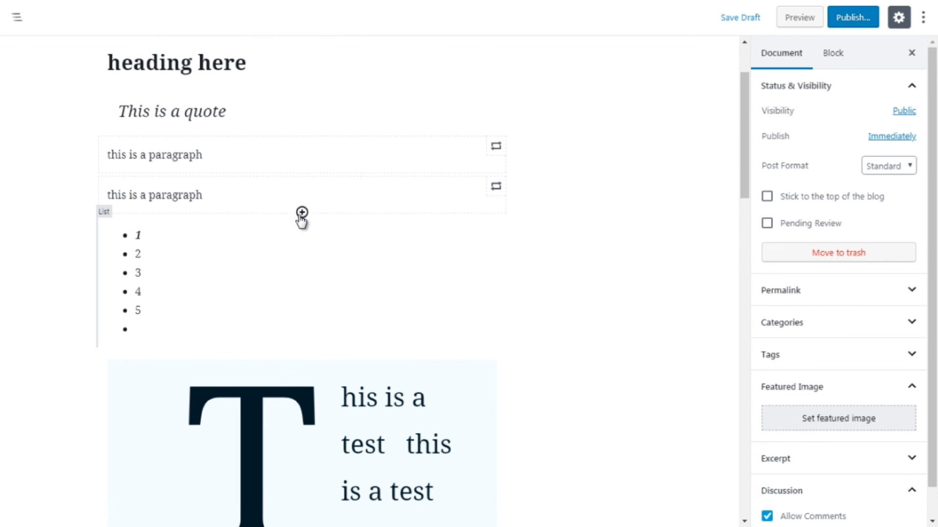
pyautogui.click(302, 213)
pyautogui.click(413, 298)
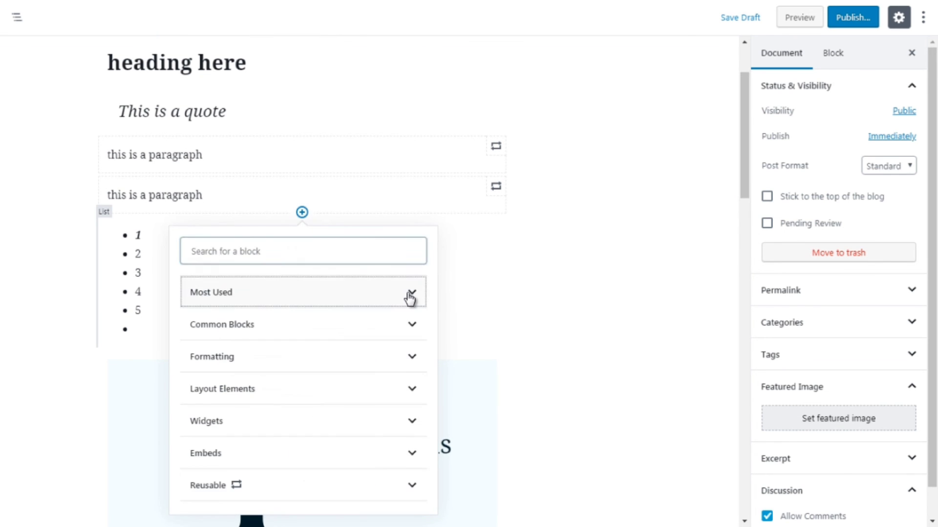
pyautogui.click(403, 322)
pyautogui.moveTo(432, 335); pyautogui.dragTo(432, 345)
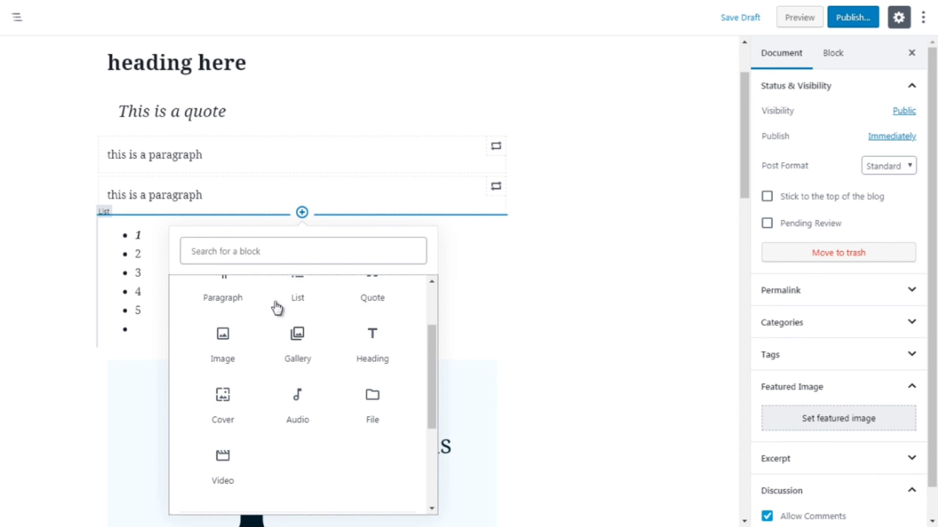
pyautogui.click(303, 411)
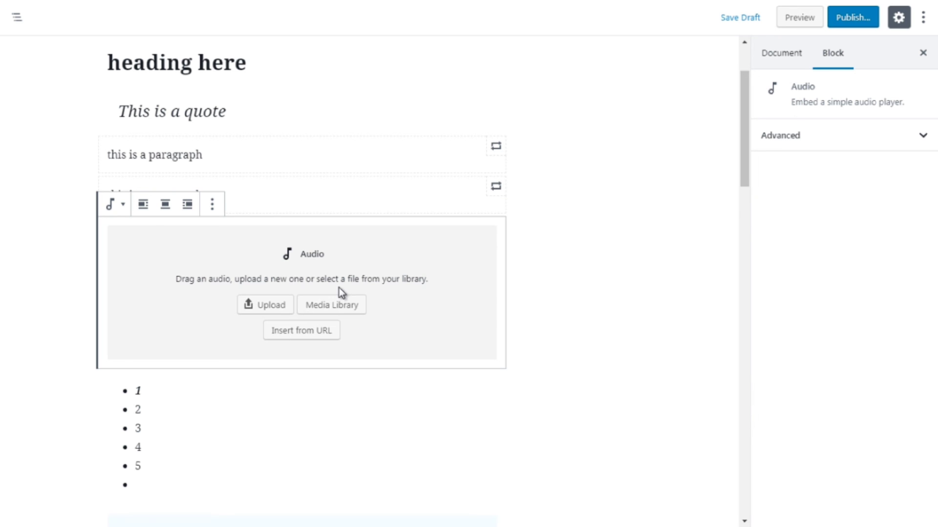
# Insert a File block from Common Blocks directly below the audio block
pyautogui.click(550, 272)
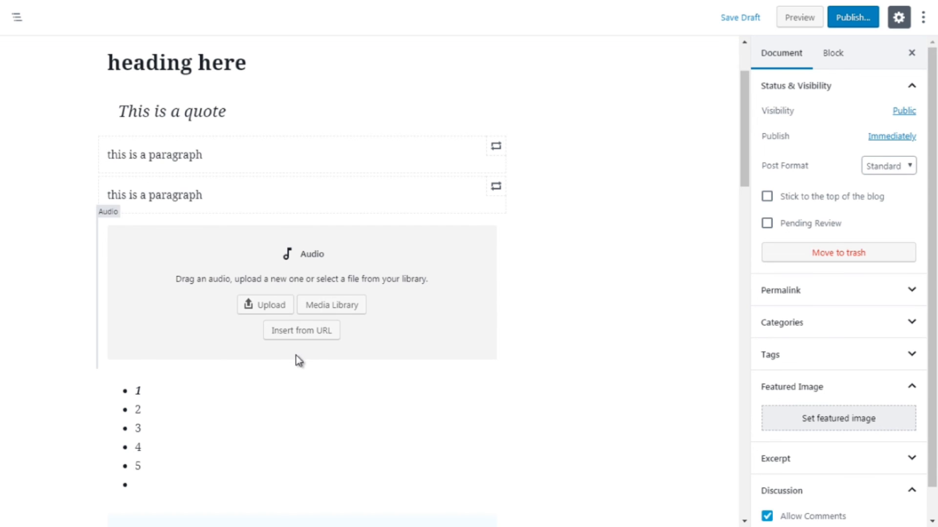
pyautogui.click(303, 368)
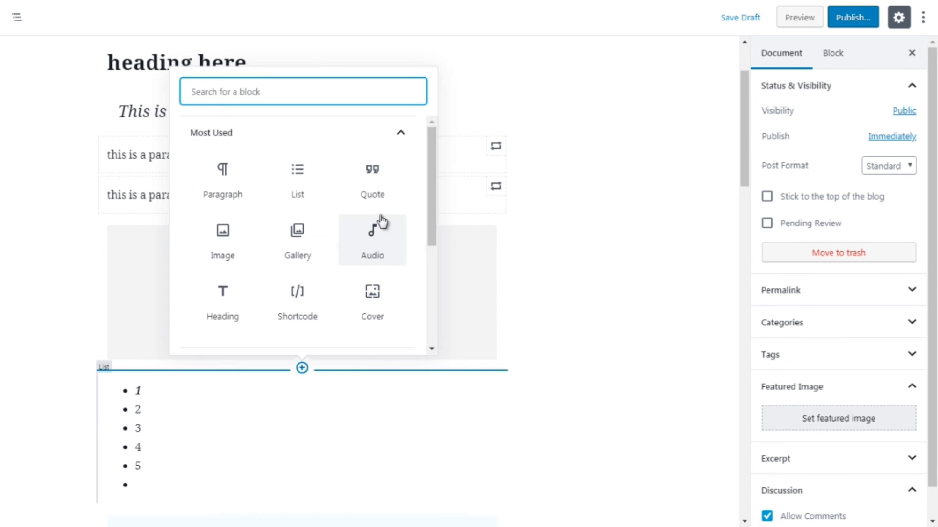
pyautogui.click(398, 134)
pyautogui.click(398, 171)
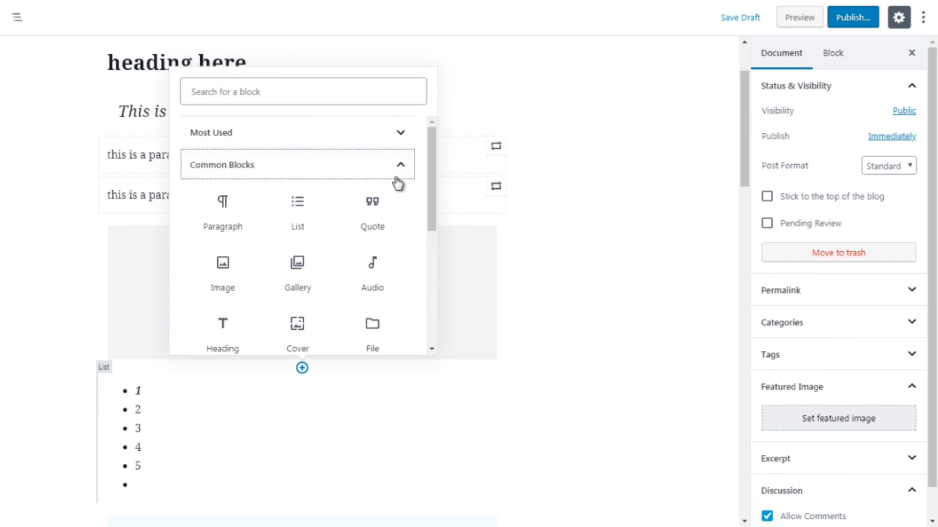
pyautogui.moveTo(432, 230); pyautogui.dragTo(435, 256)
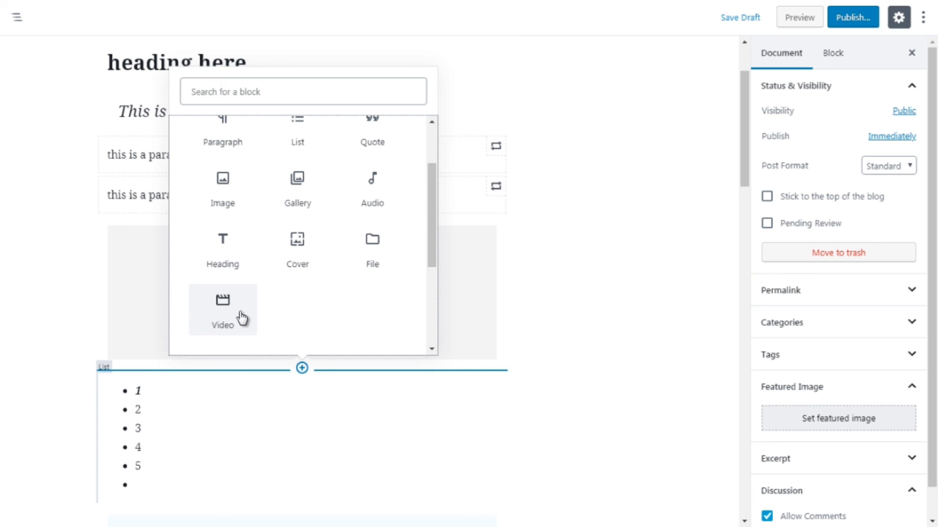
pyautogui.click(374, 258)
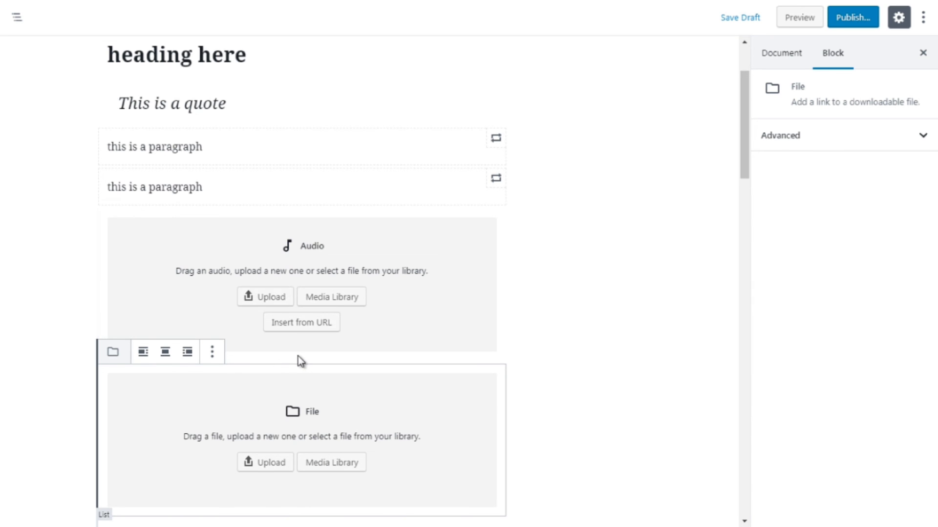
# Insert a Cover block from Common Blocks between the audio block and the file block
pyautogui.click(554, 351)
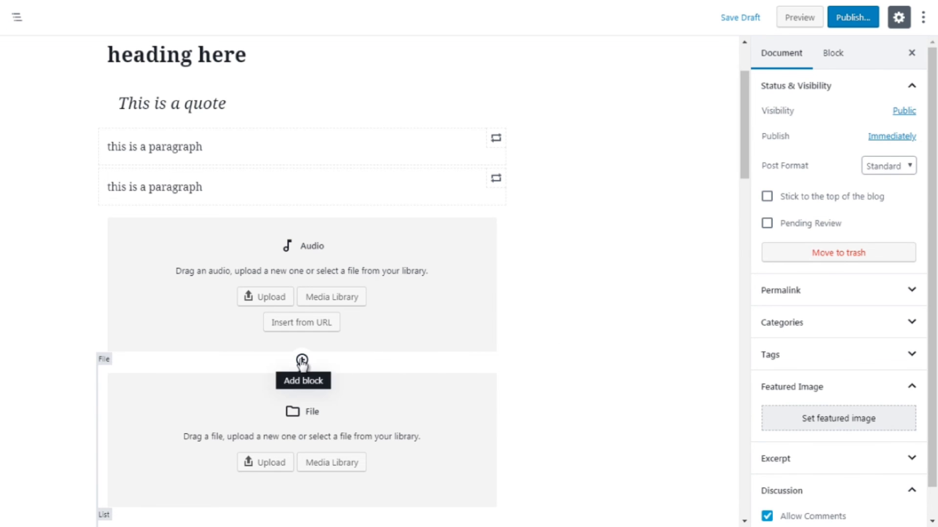
pyautogui.click(302, 360)
pyautogui.click(402, 126)
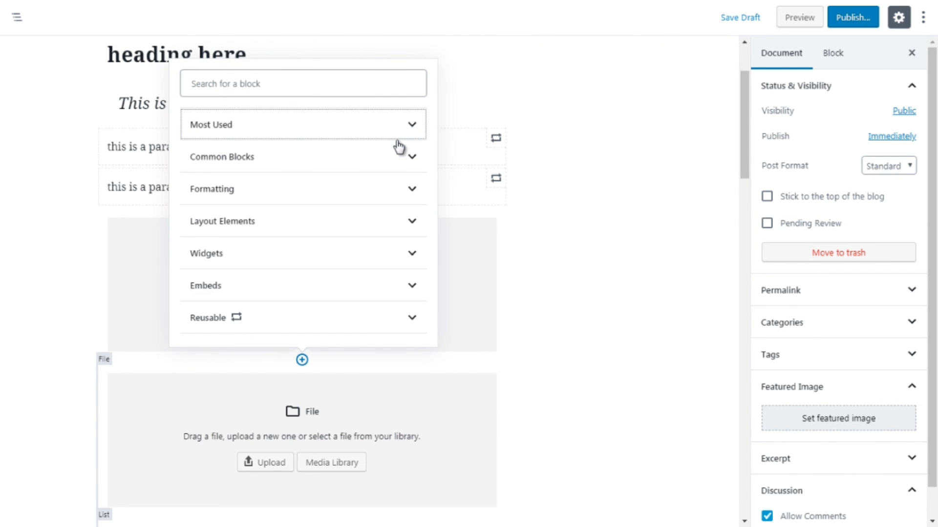
pyautogui.click(396, 160)
pyautogui.moveTo(435, 233); pyautogui.dragTo(431, 264)
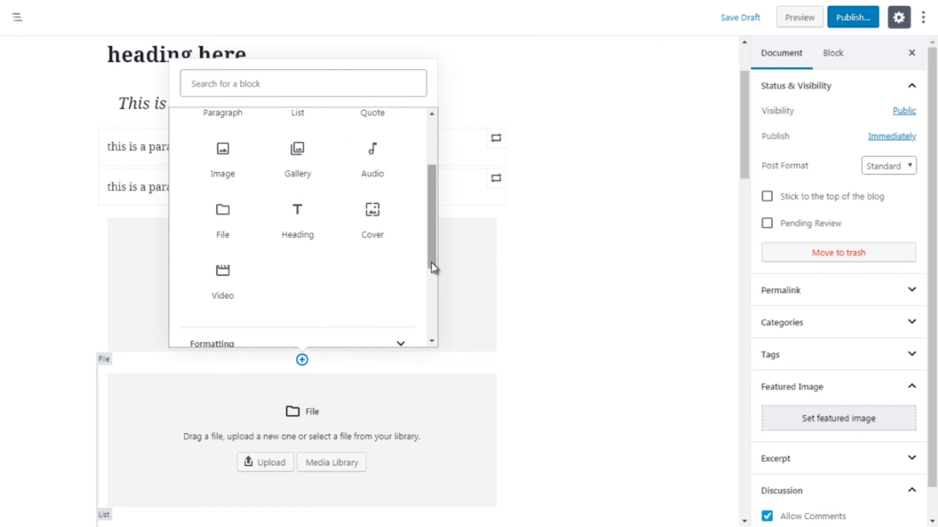
pyautogui.click(377, 213)
# Move the Cover block up two positions, above the audio block and the second paragraph
pyautogui.click(722, 147)
pyautogui.moveTo(741, 147)
pyautogui.mouseDown()
pyautogui.moveTo(742, 162)
pyautogui.moveTo(742, 148)
pyautogui.mouseUp()
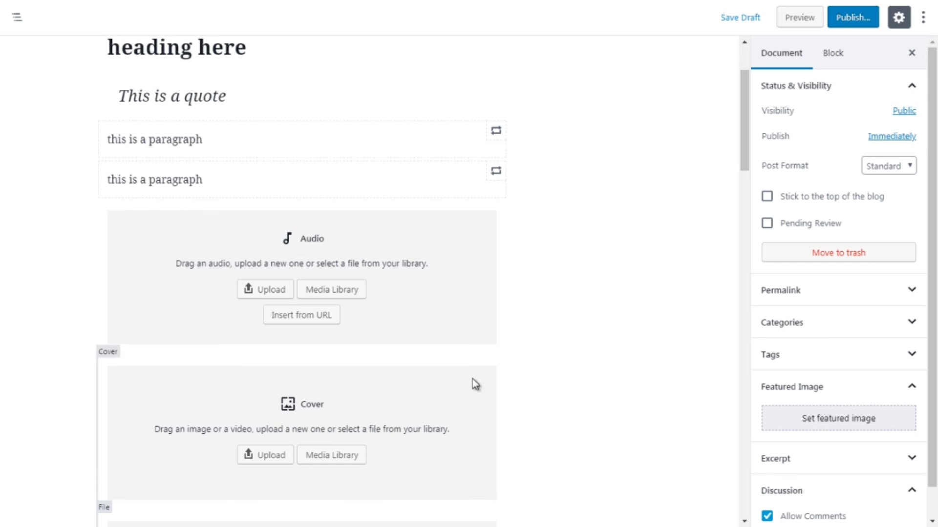
pyautogui.moveTo(61, 400)
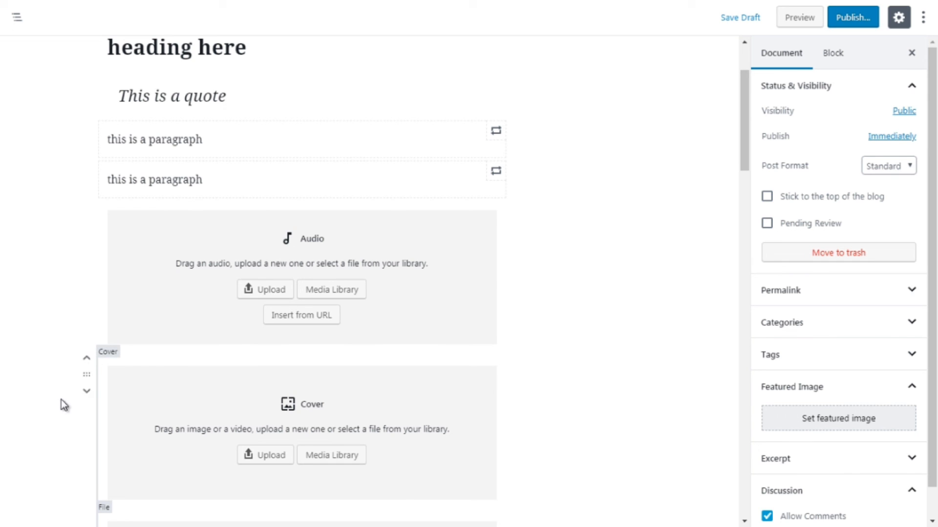
pyautogui.click(87, 363)
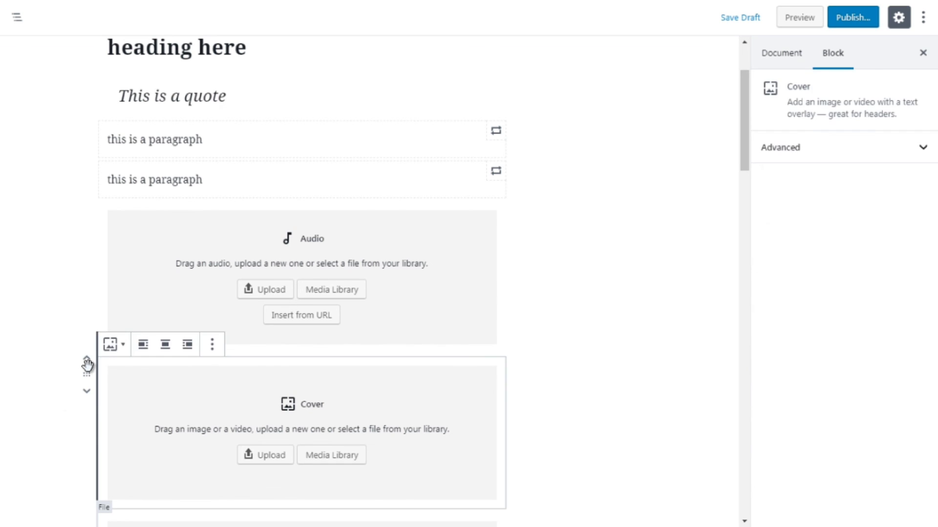
pyautogui.click(87, 364)
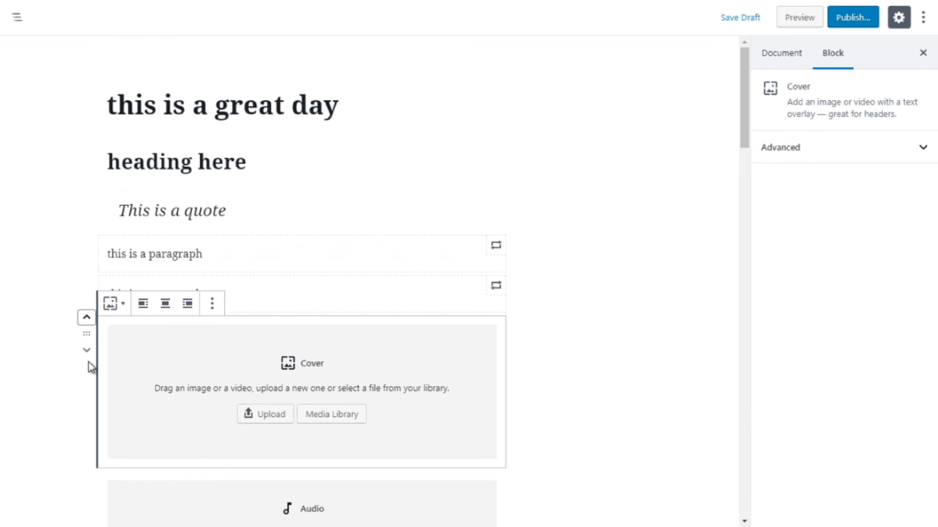
pyautogui.click(86, 323)
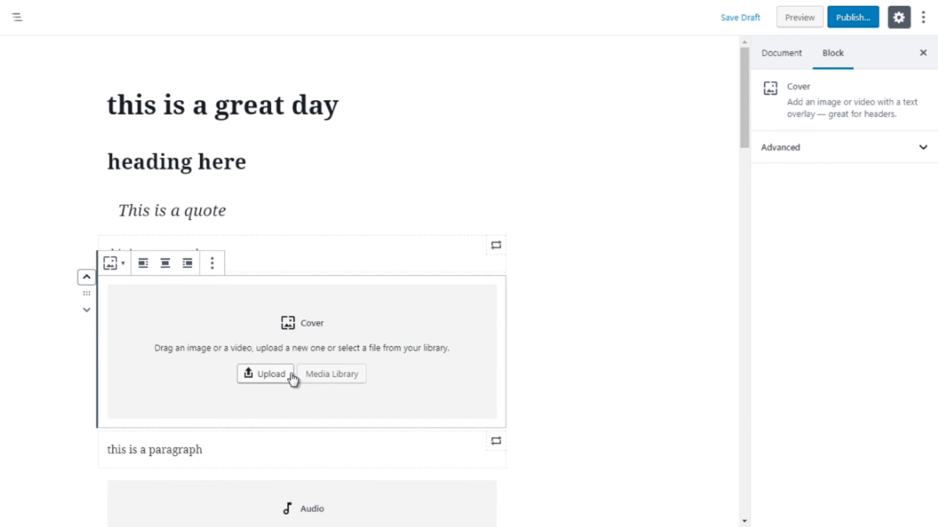